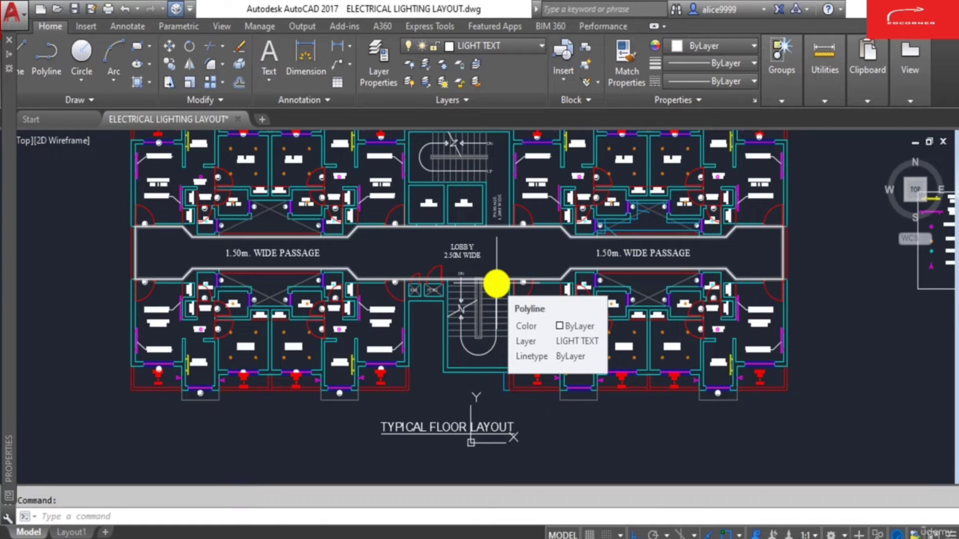
Change the number of luminaires before the equals sign in the second formula line to 18.
scroll(496, 284, "down", 3)
scroll(453, 278, "up", 6)
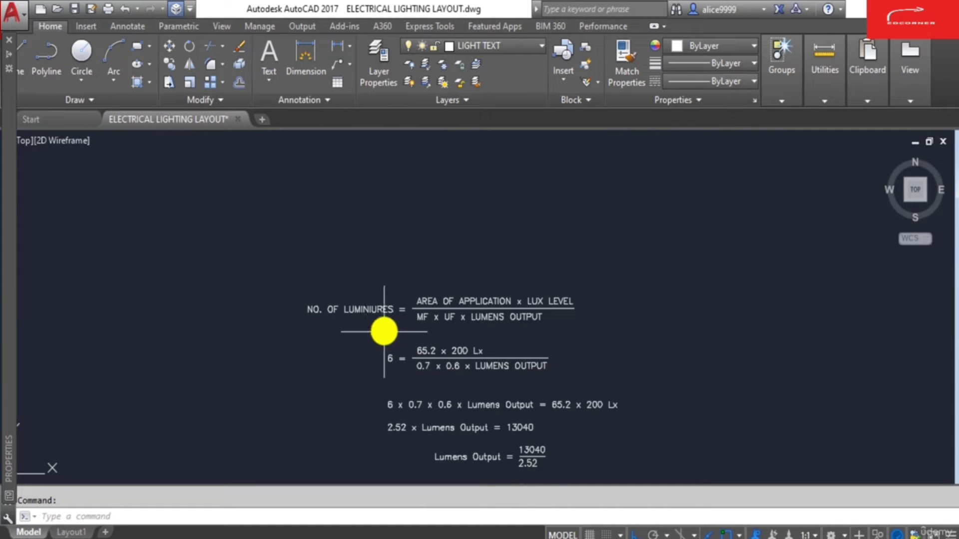
scroll(375, 321, "up", 3)
key("Escape")
type("e")
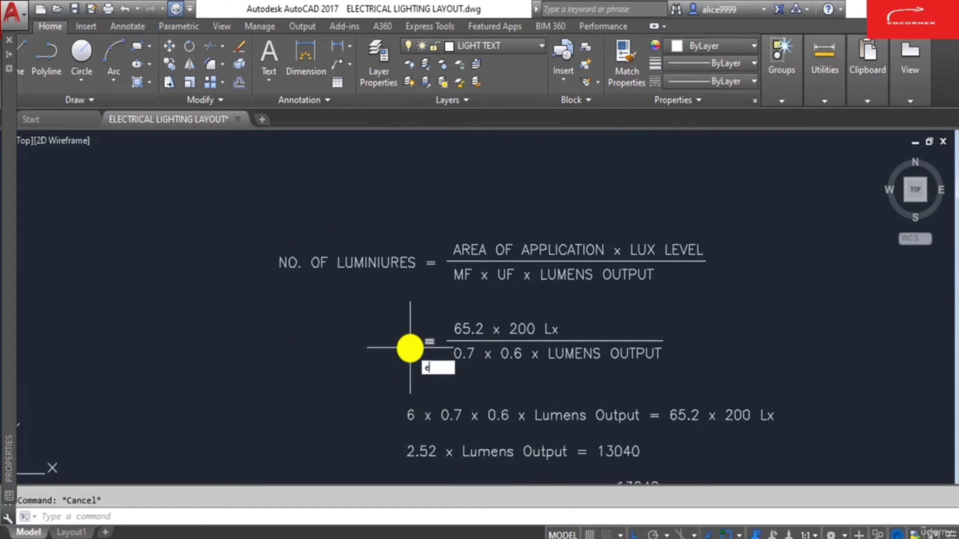
type("d")
key("Return")
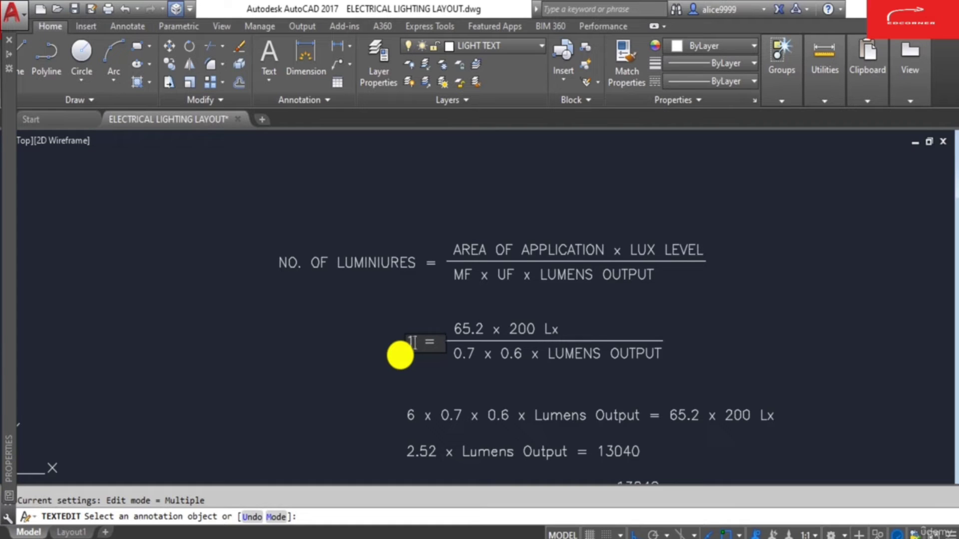
key("Return")
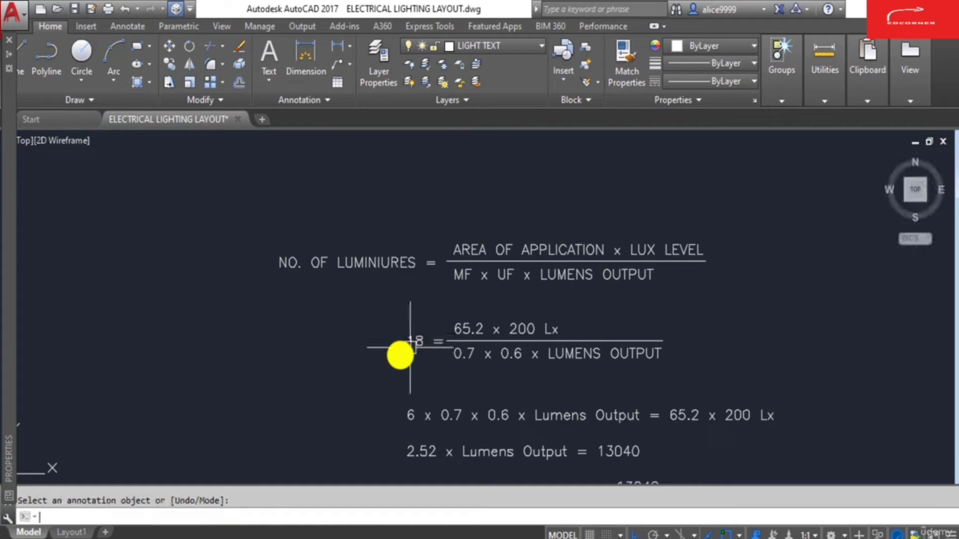
key("Escape")
mouse_move(542, 342)
middle_mouse_down()
mouse_move(491, 308)
mouse_move(428, 344)
middle_mouse_up()
scroll(435, 306, "up", 2)
scroll(432, 334, "down", 2)
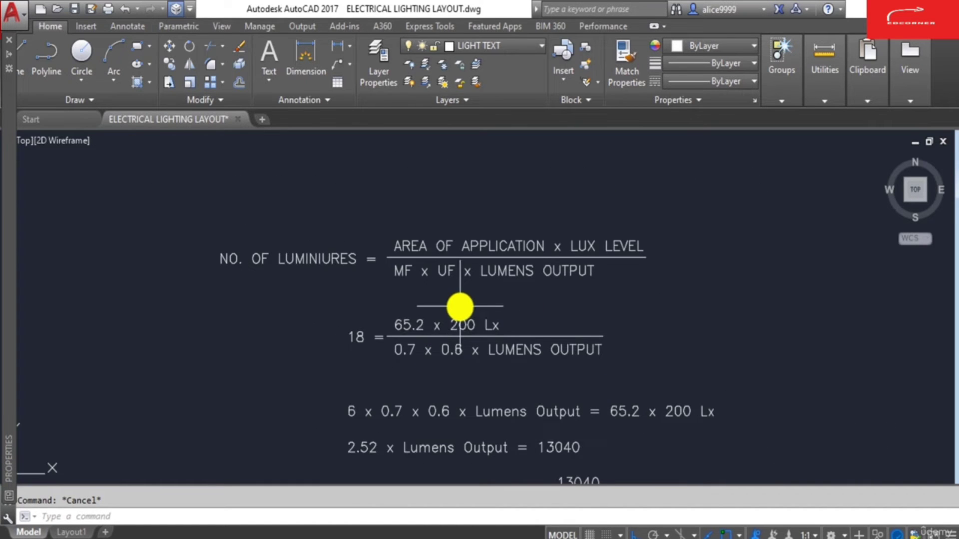
mouse_move(428, 379)
middle_mouse_down()
mouse_move(472, 319)
mouse_move(467, 358)
middle_mouse_up()
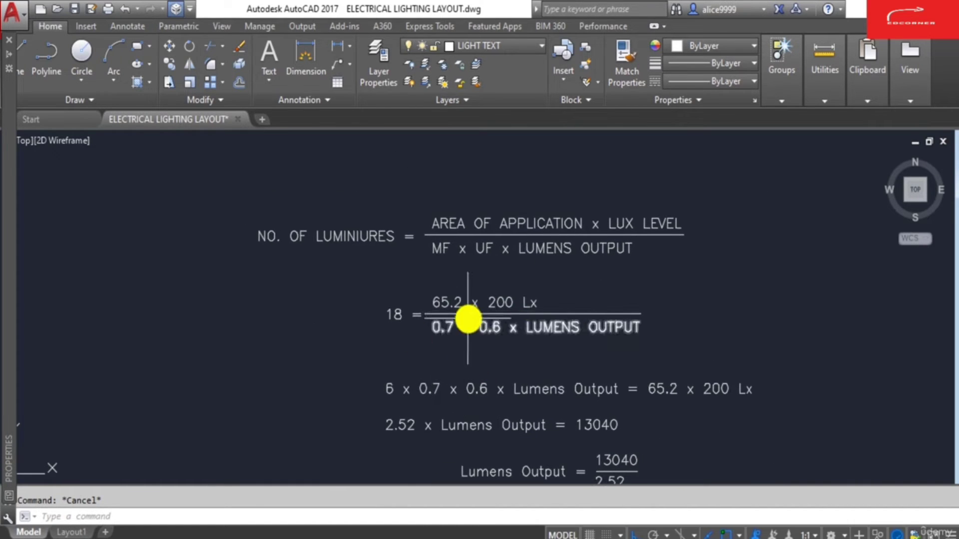
scroll(466, 319, "down", 4)
middle_click_drag(443, 220, 428, 332)
type("list")
key("Return")
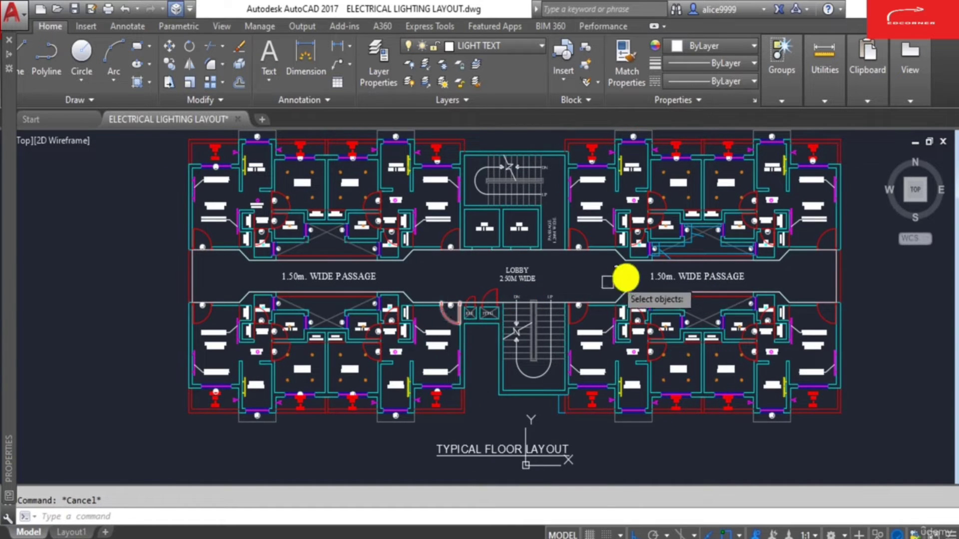
scroll(617, 259, "up", 4)
left_click(619, 251)
left_click(608, 253)
key("Escape")
scroll(552, 336, "down", 6)
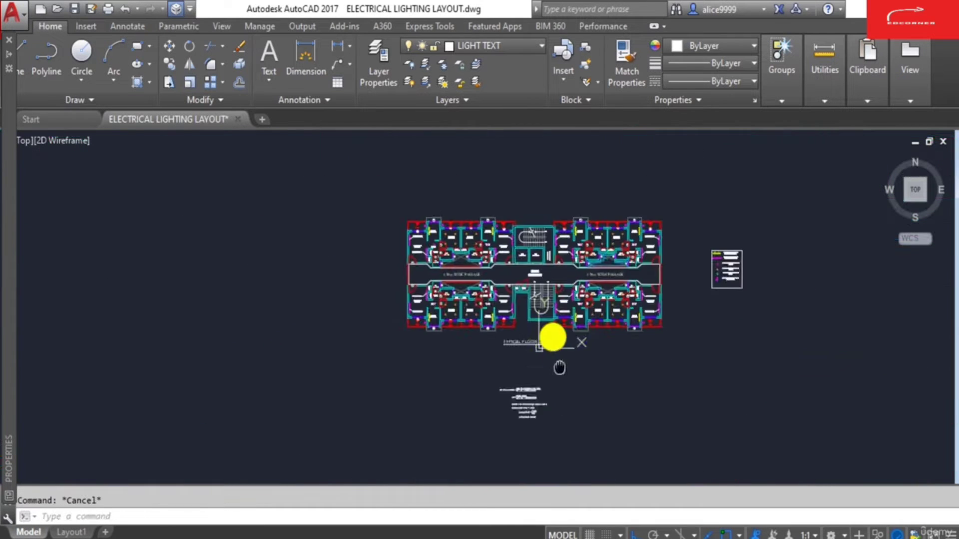
List the properties of the closed polyline around the lobby and passages to read its area.
scroll(533, 311, "up", 3)
key("Return")
scroll(495, 400, "up", 5)
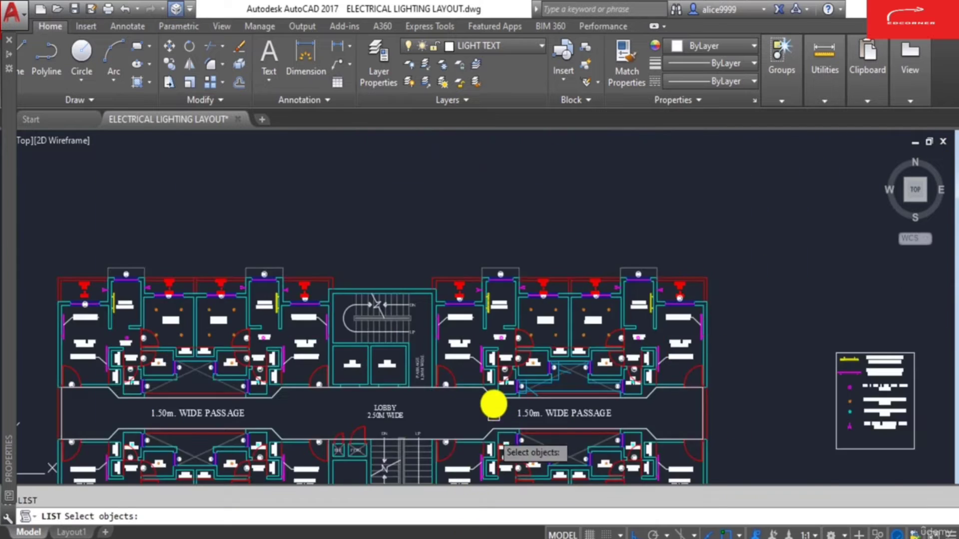
left_click(487, 387)
key("Return")
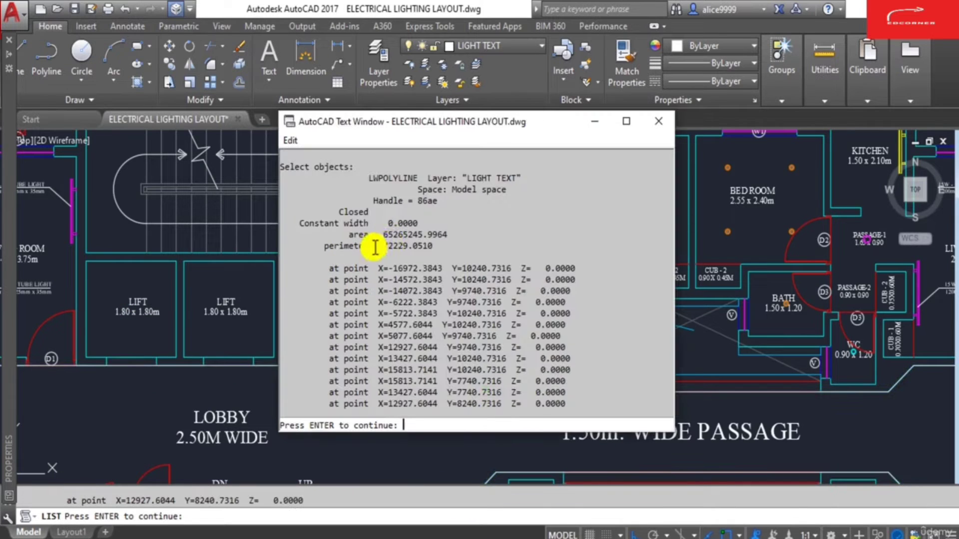
key("Return")
key("Return")
scroll(425, 275, "down", 8)
key("Return")
Switch to the Lux Level List workbook in Excel and look up the passage's lux level on Sheet1.
middle_click_drag(422, 392, 430, 265)
scroll(401, 338, "up", 4)
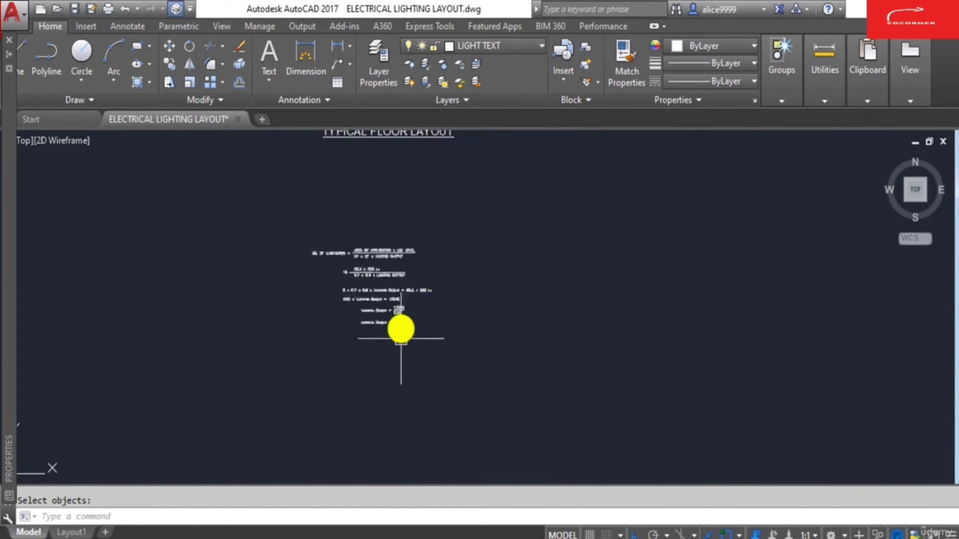
scroll(401, 329, "up", 4)
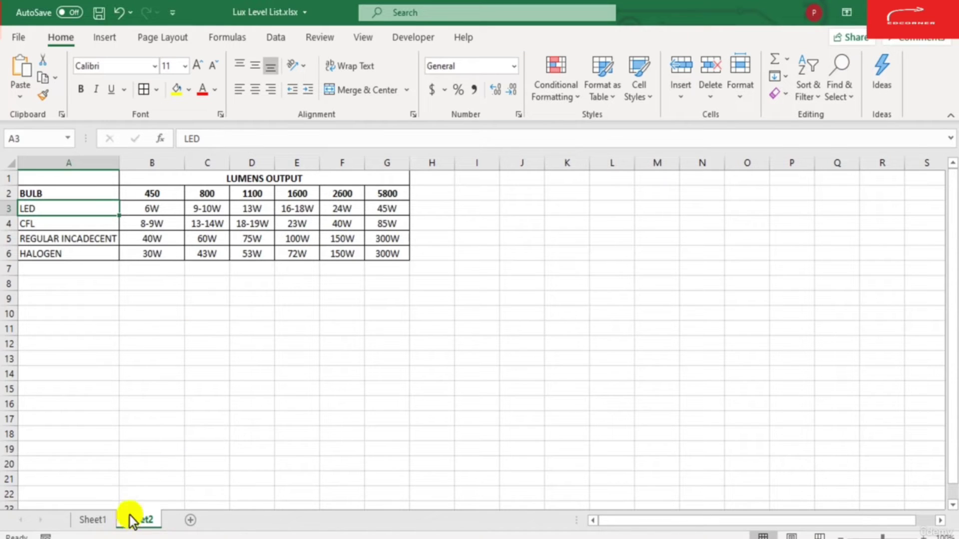
left_click(102, 520)
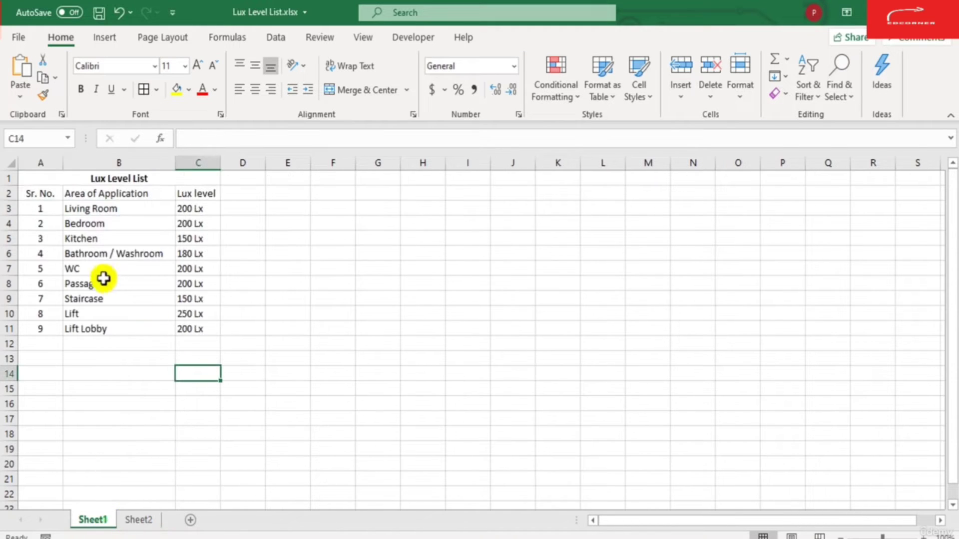
left_click(186, 283)
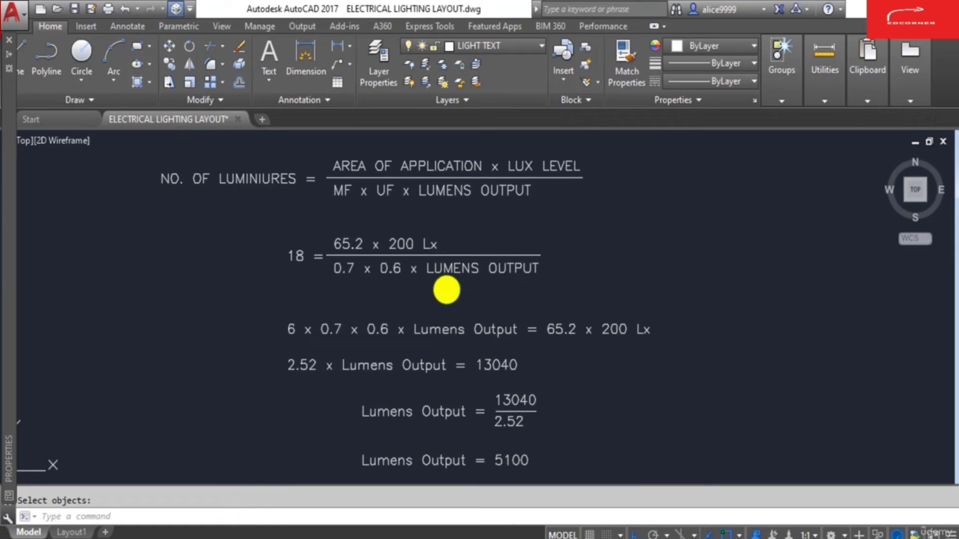
Switch back to AutoCAD and change the leading factor of the "x 0.7 x 0.6 x Lumens Output" line to 18.
middle_click_drag(336, 245, 340, 263)
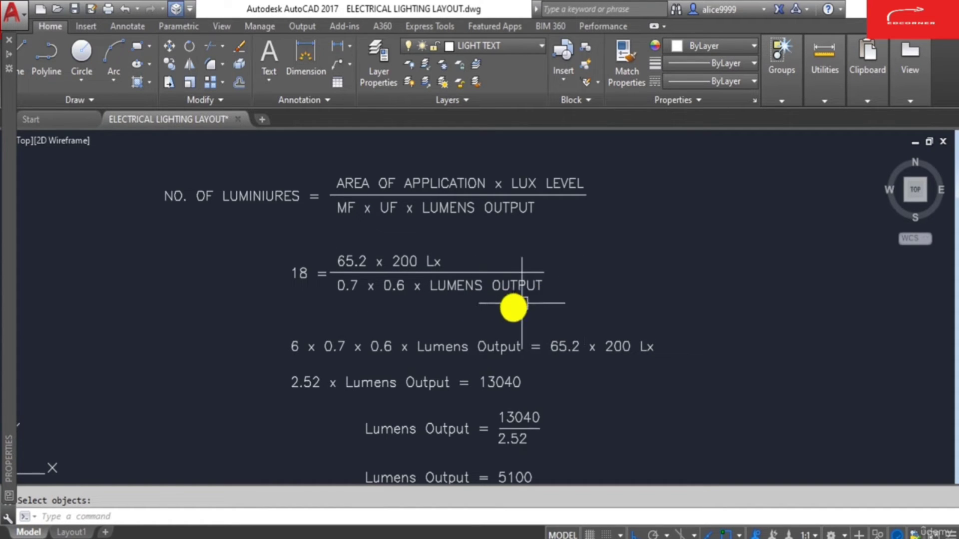
scroll(456, 385, "down", 1)
scroll(428, 379, "up", 1)
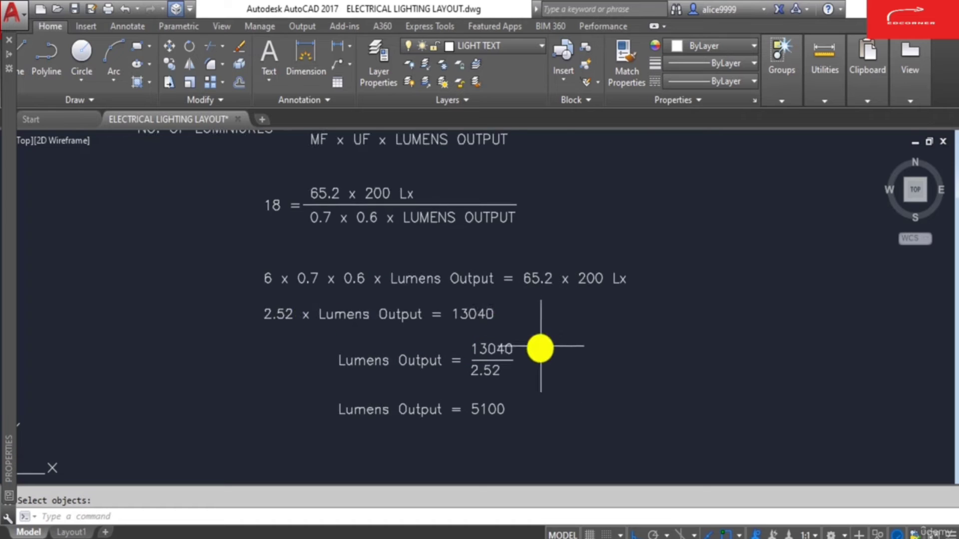
middle_click_drag(431, 309, 387, 324)
key("Escape")
type("ed")
key("Return")
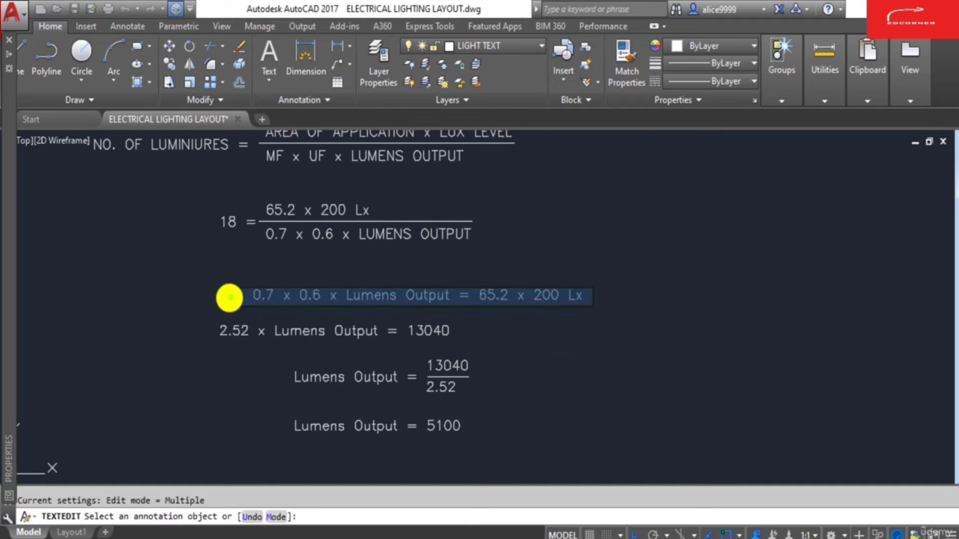
type("18 x")
key("Return")
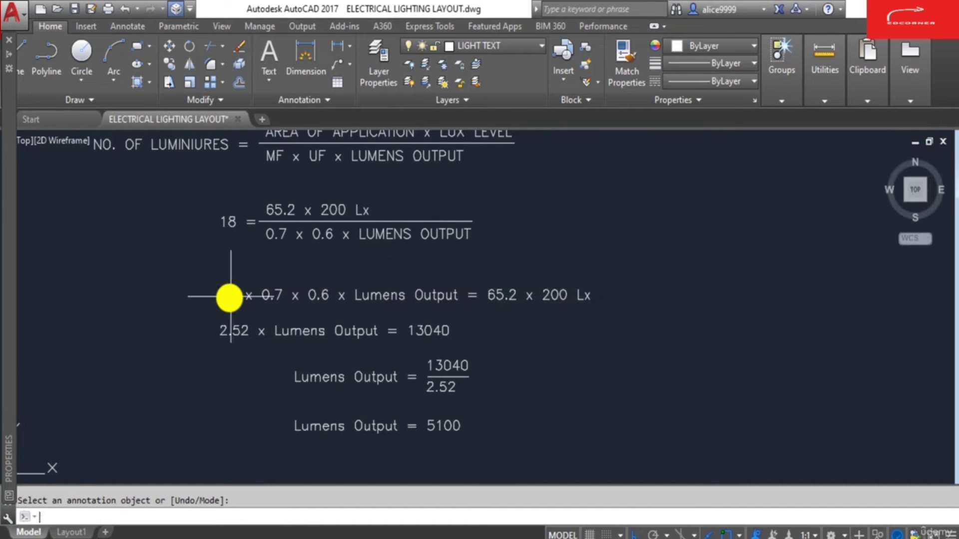
key("Escape")
Switch to Calculator and compute 18 × 0.7 × 0.6, then return to the AutoCAD drawing.
left_click(320, 537)
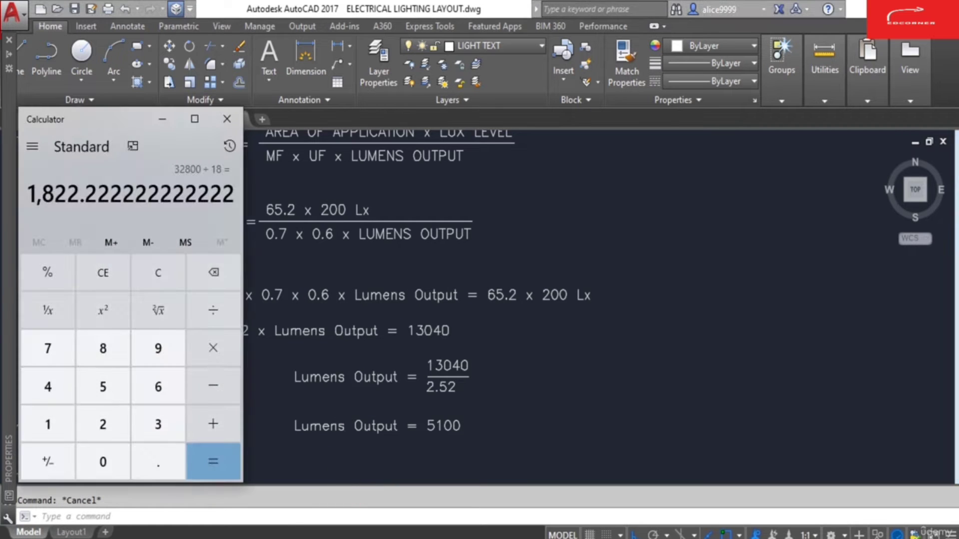
left_click_drag(90, 119, 634, 128)
key("Escape")
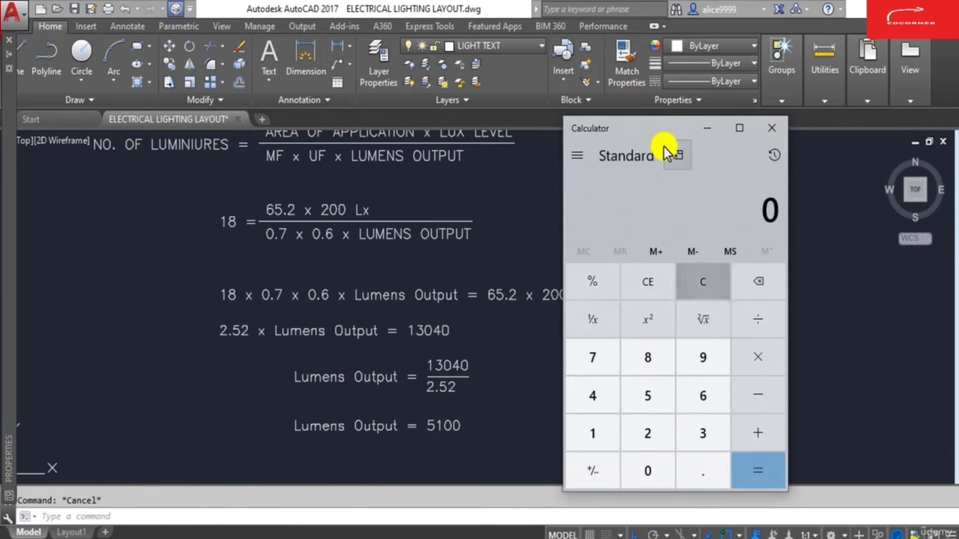
type("18")
type("*0.7*")
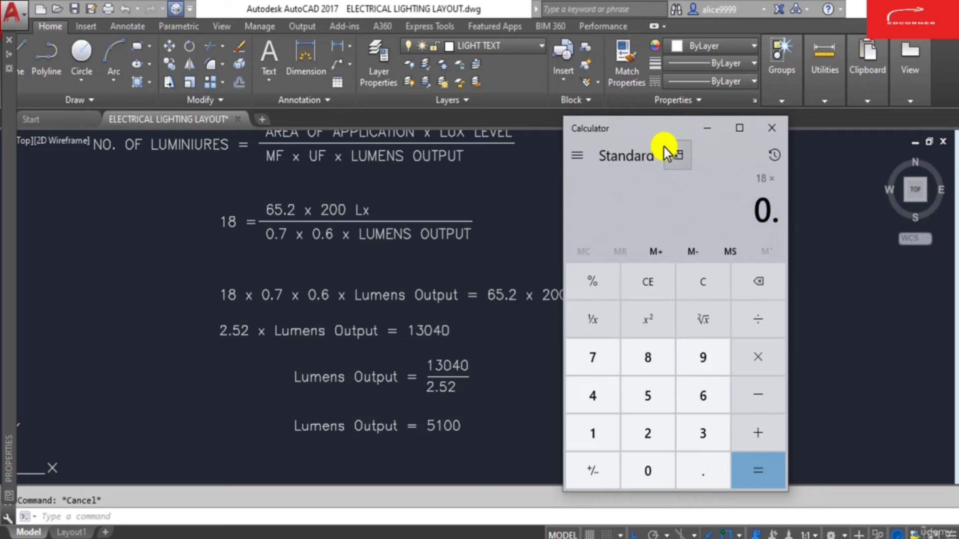
type(".6")
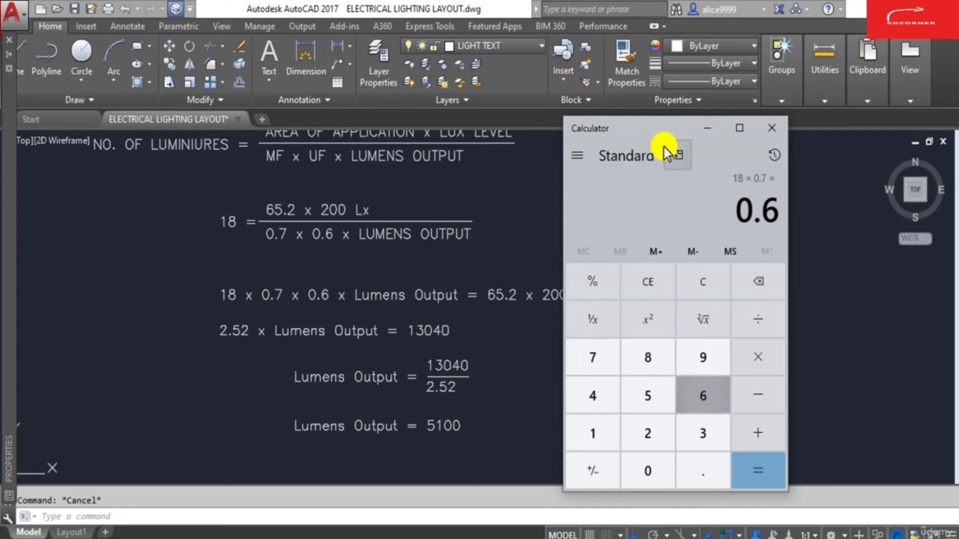
key("Return")
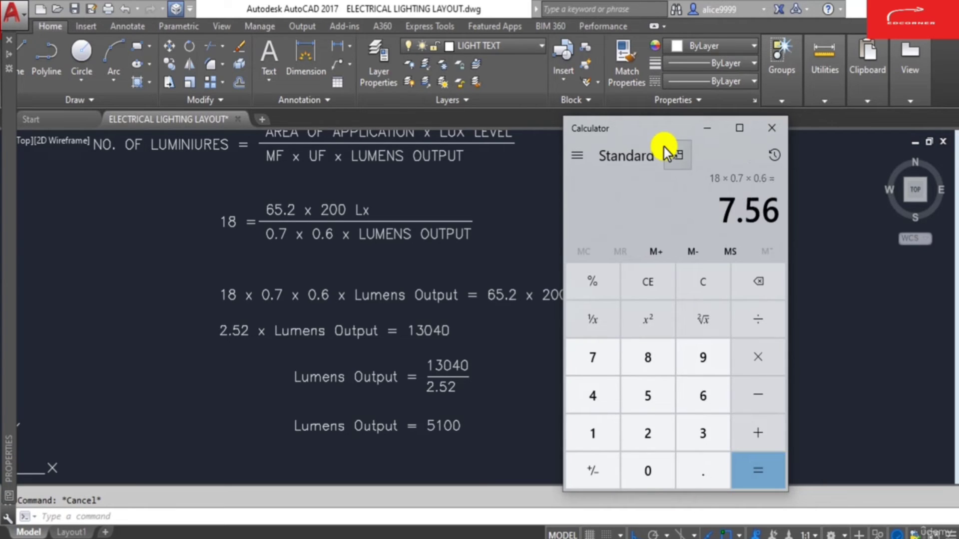
left_click(512, 314)
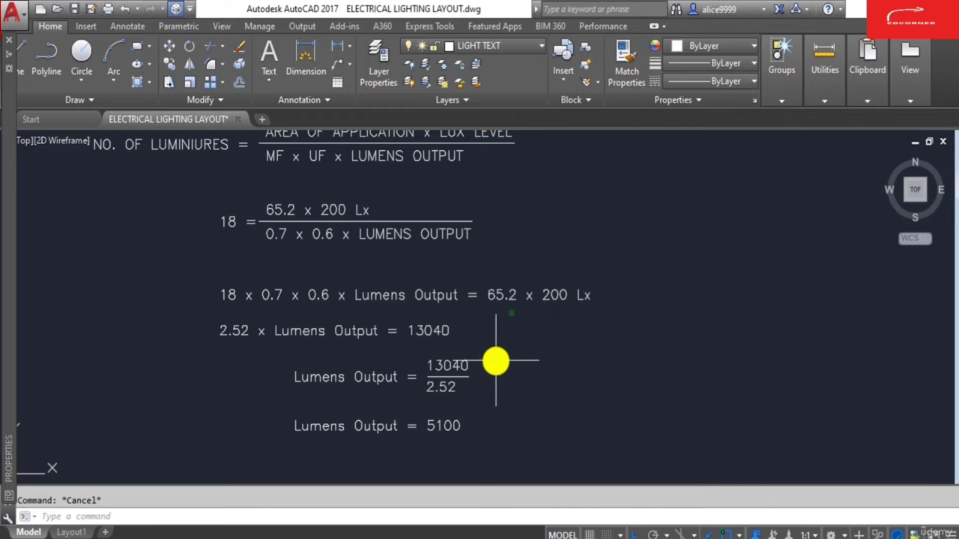
Change the denominator under 13040 in the Lumens Output fraction to 7.56.
middle_click_drag(497, 364, 493, 340)
left_click(429, 306)
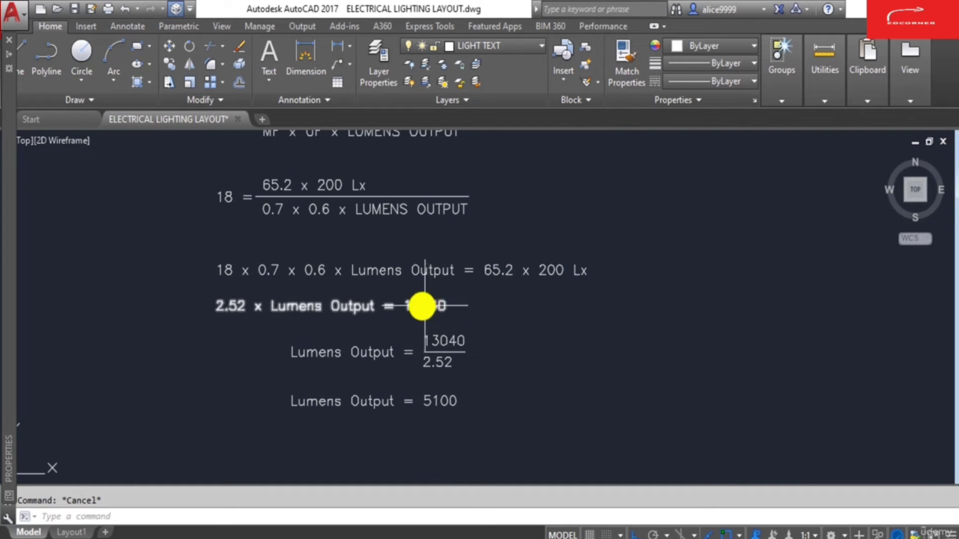
scroll(425, 306, "up", 3)
scroll(558, 275, "down", 3)
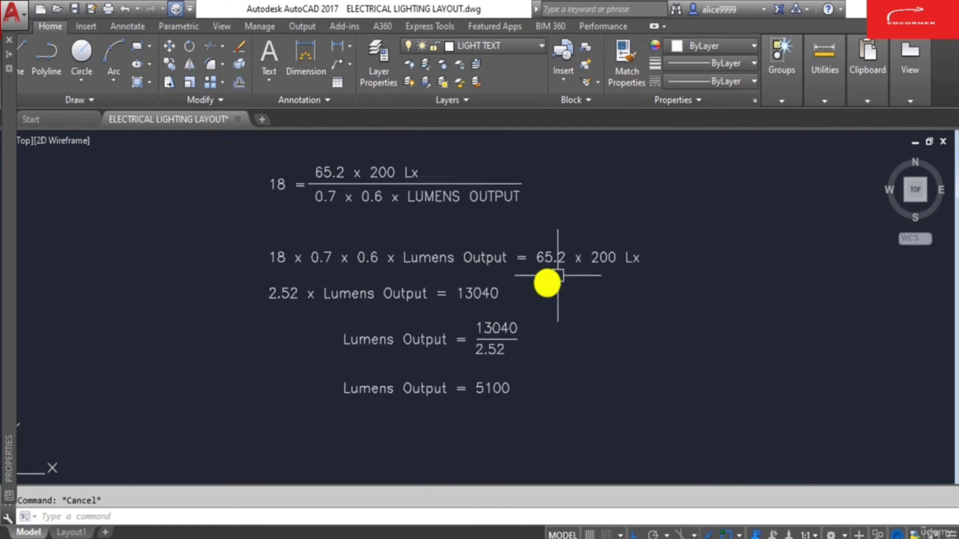
scroll(529, 364, "up", 2)
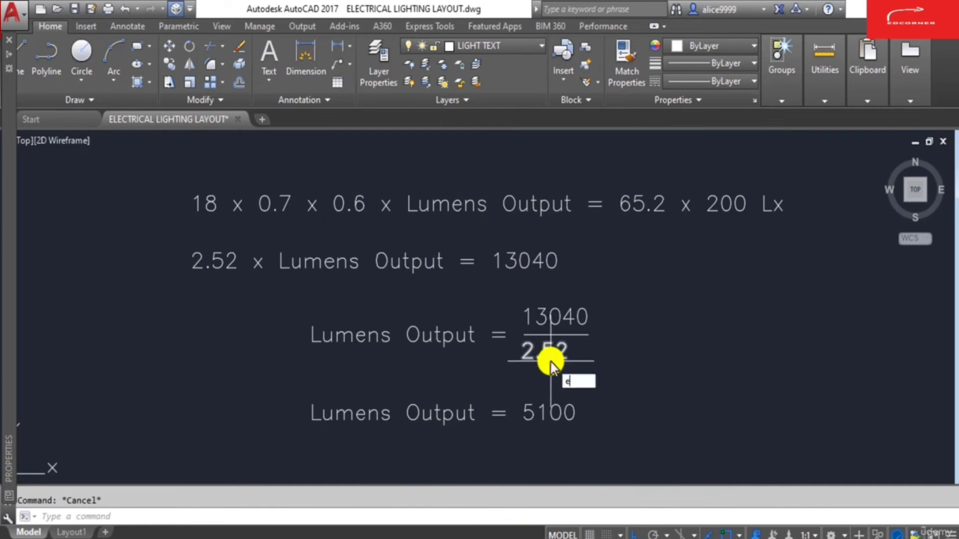
double_click(539, 358)
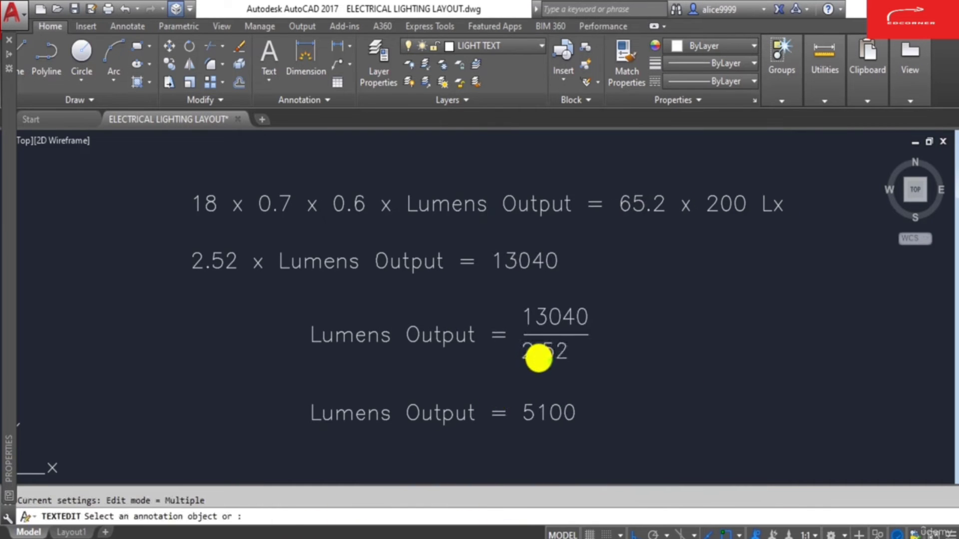
type("7.56")
key("Return")
key("Return")
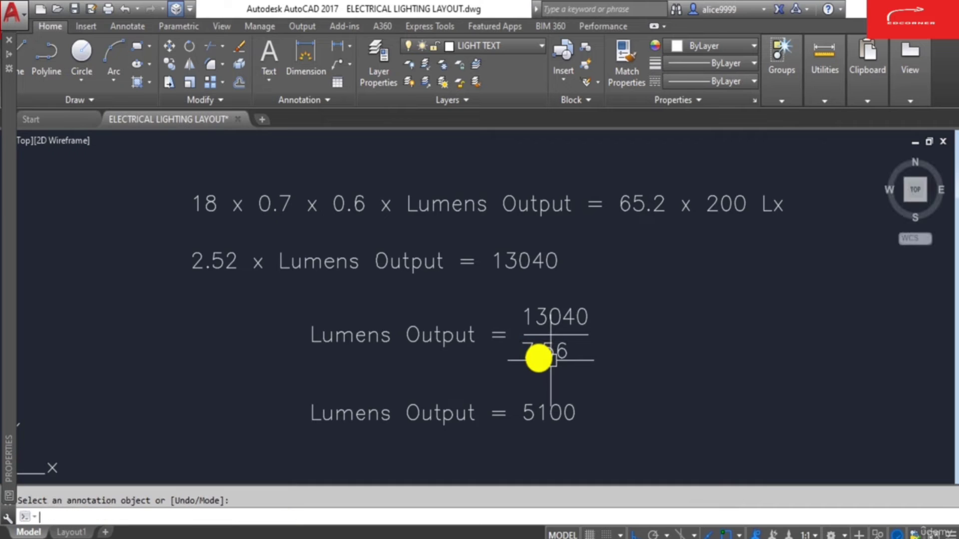
key("Escape")
Switch to Calculator and divide 13040 by 7.56.
middle_click_drag(589, 368, 560, 349)
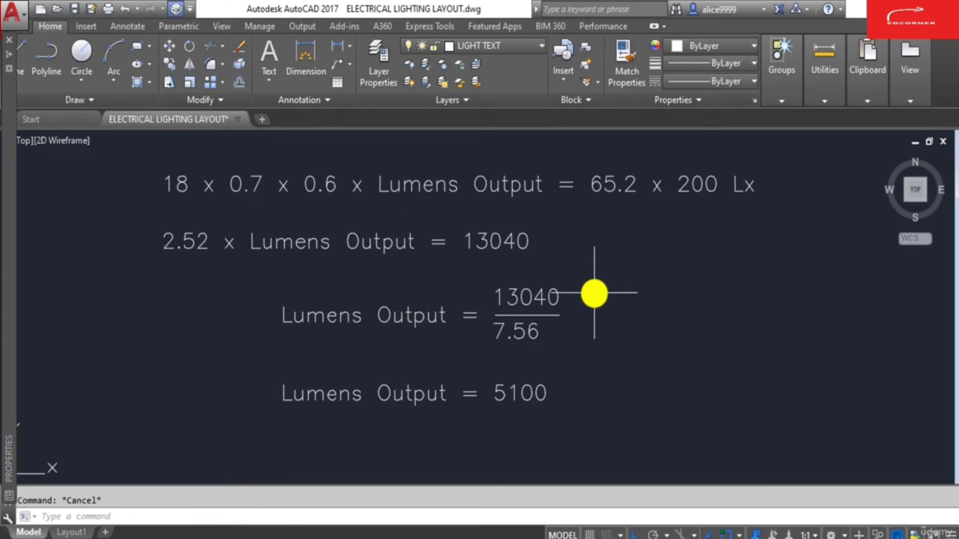
key("alt+Tab")
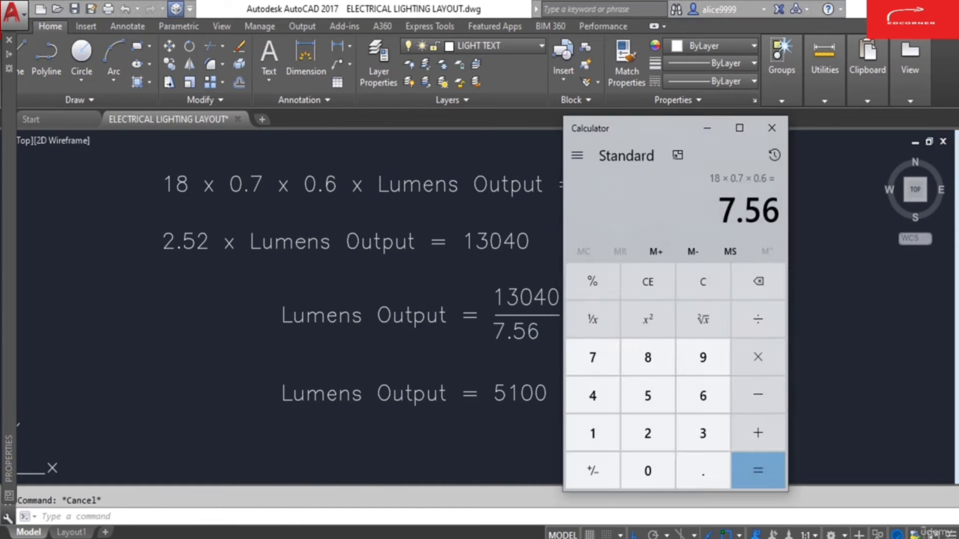
key("Escape")
type("130")
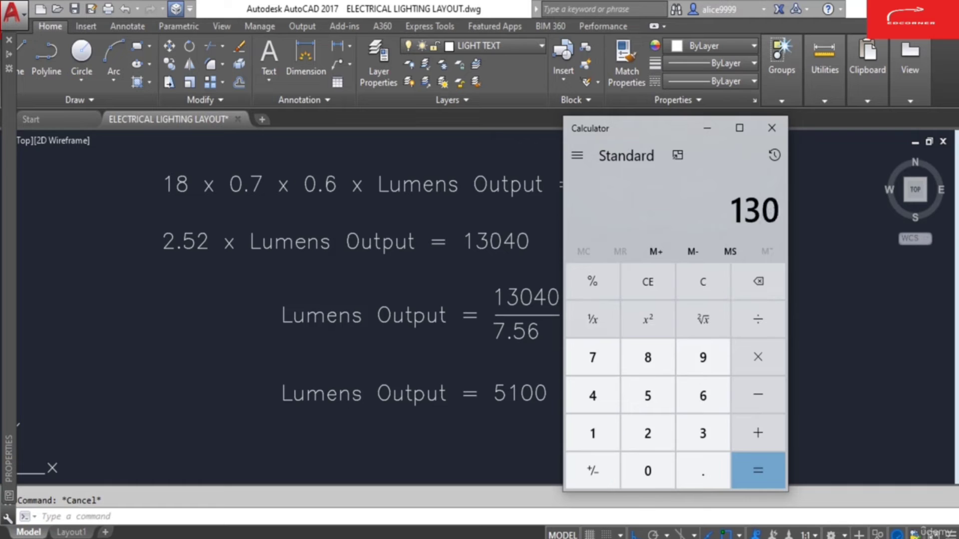
type("40/7.")
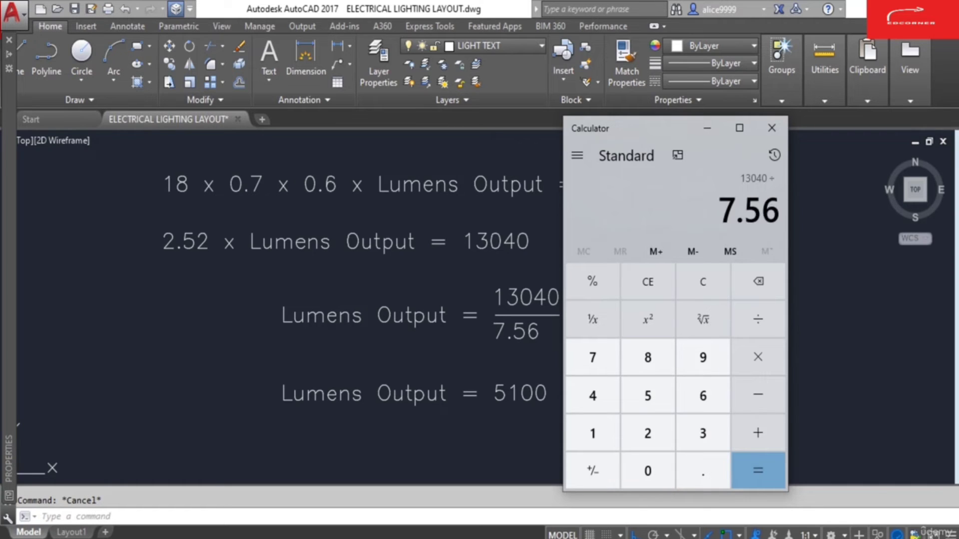
key("Return")
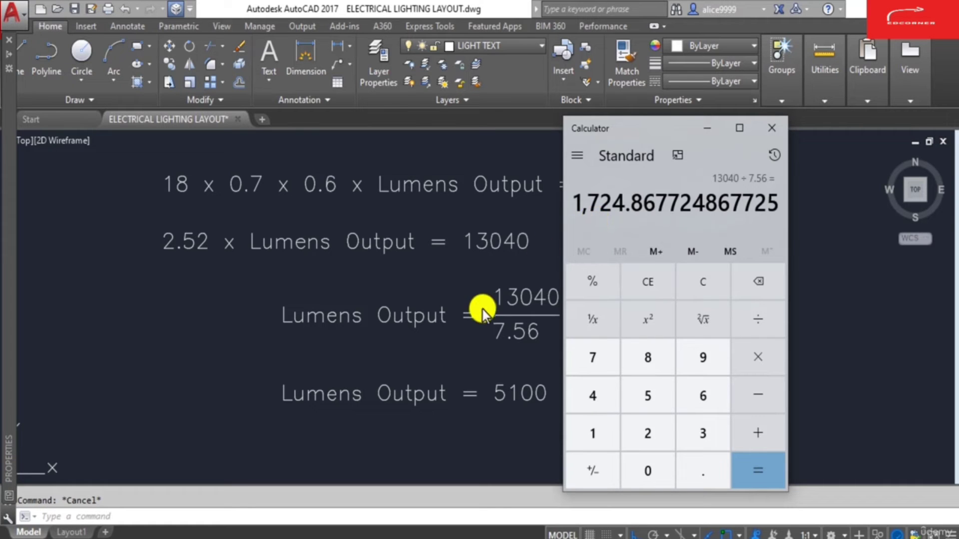
Switch back to AutoCAD and change the final Lumens Output result below the 13040 / 7.56 fraction to 1725.
key("alt+Tab")
double_click(495, 402)
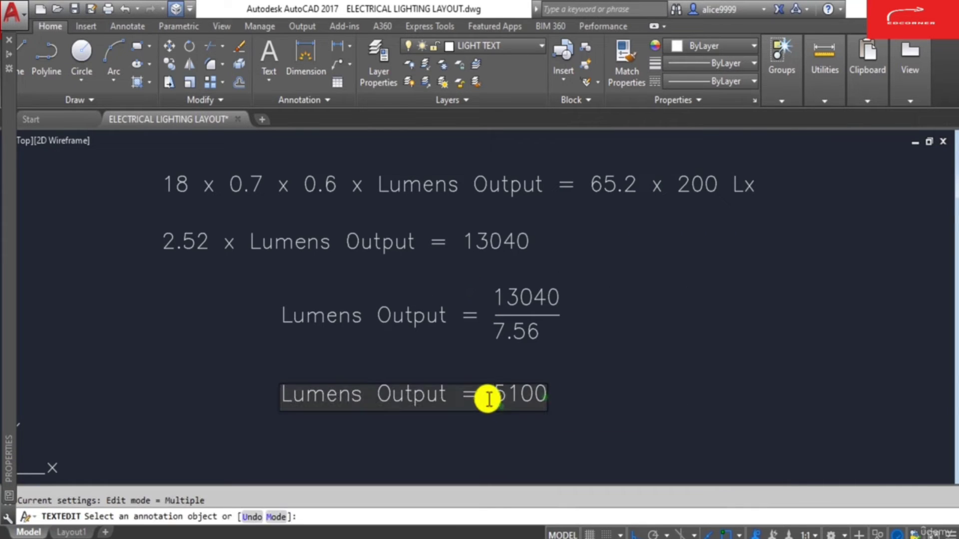
left_click_drag(488, 399, 576, 401)
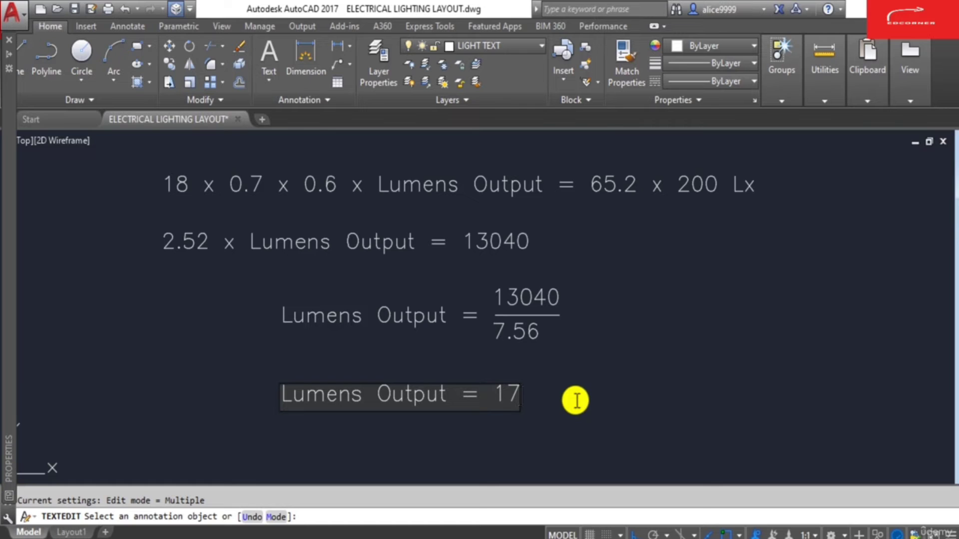
type("17")
key("alt+Tab")
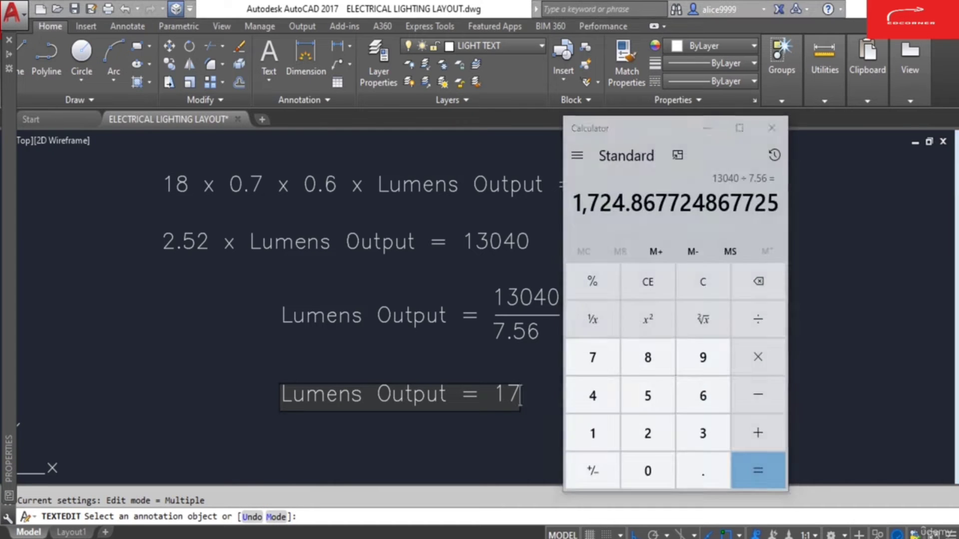
key("alt+Tab")
type("25")
left_click(578, 340)
key("Escape")
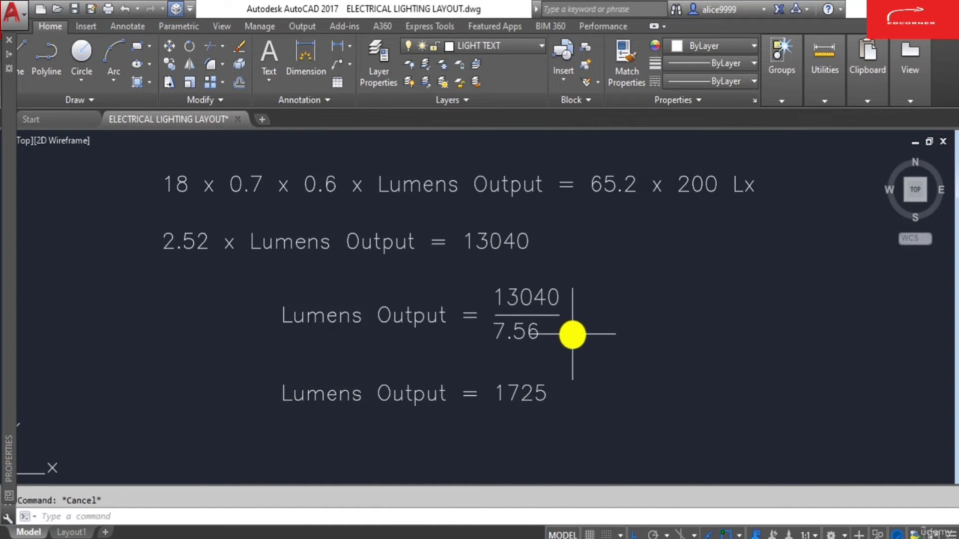
Switch to the Lux Level List workbook in Excel and open the lumens output table on Sheet2.
scroll(430, 400, "down", 3)
middle_click_drag(430, 400, 415, 388)
scroll(396, 406, "down", 4)
middle_click_drag(377, 219, 395, 389)
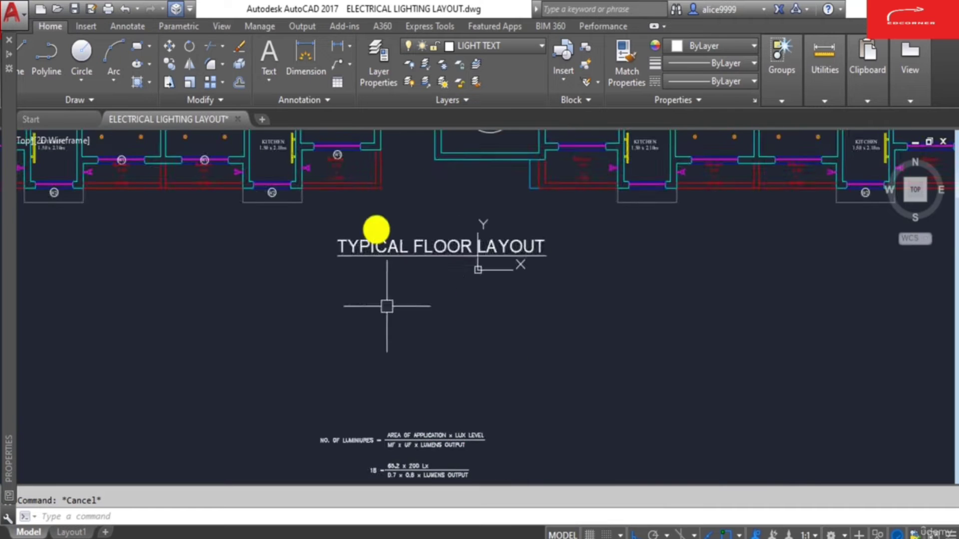
mouse_move(383, 249)
middle_mouse_down()
mouse_move(403, 374)
mouse_move(380, 288)
mouse_move(381, 362)
middle_mouse_up()
scroll(366, 251, "down", 2)
key("alt+Tab")
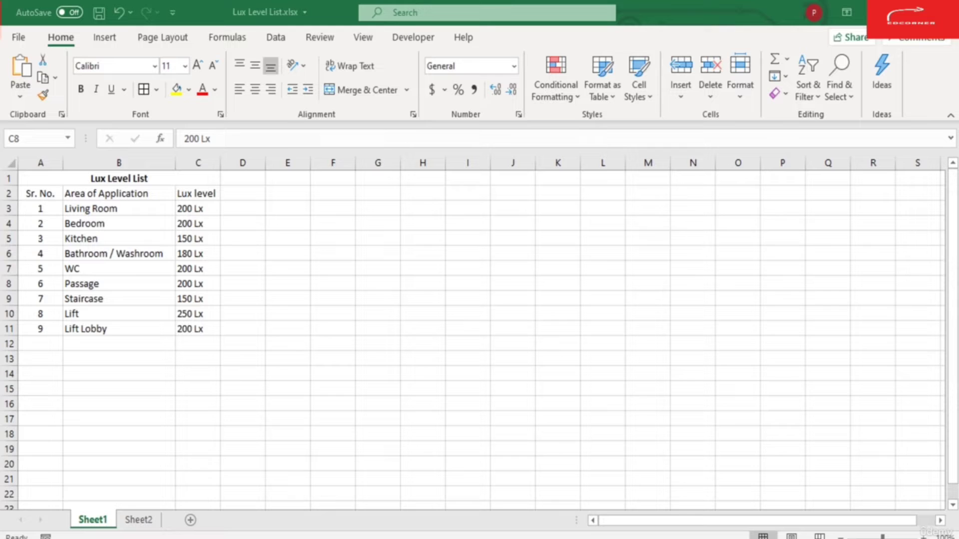
left_click(249, 326)
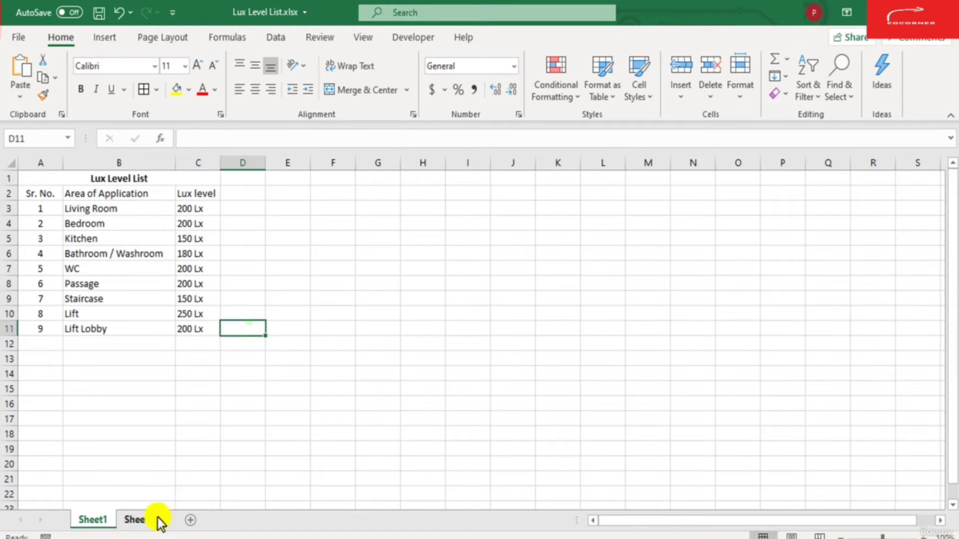
left_click(135, 520)
left_click(207, 373)
left_click(271, 183)
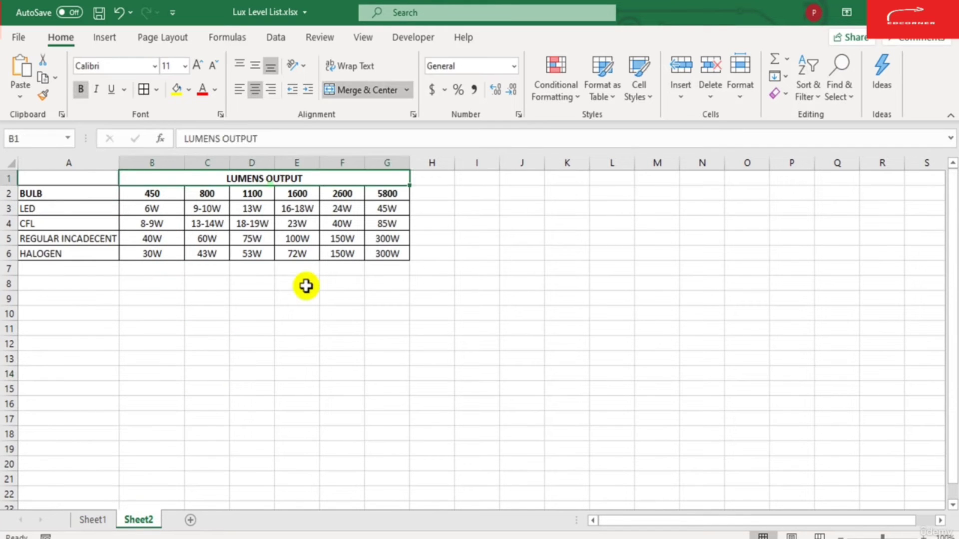
Look up the LED wattage in the 1600 column of the lumens output table.
key("Down")
key("Down")
key("Down")
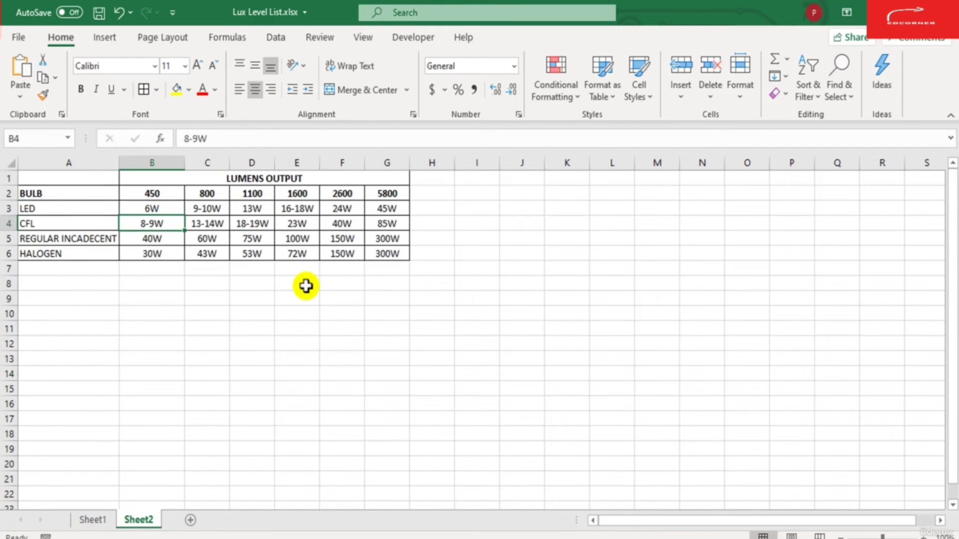
key("Up")
key("Up")
key("Up")
key("Down")
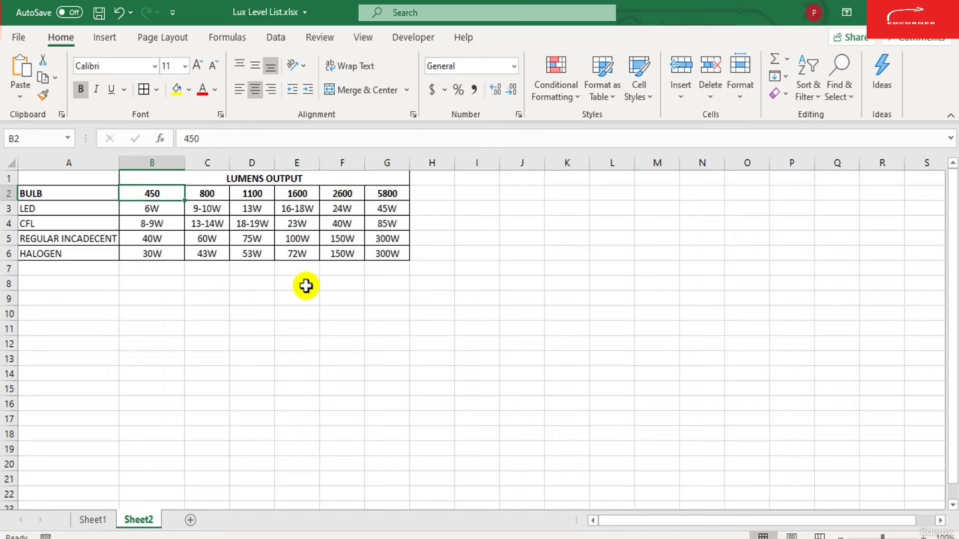
key("Right")
key("Right")
key("Right")
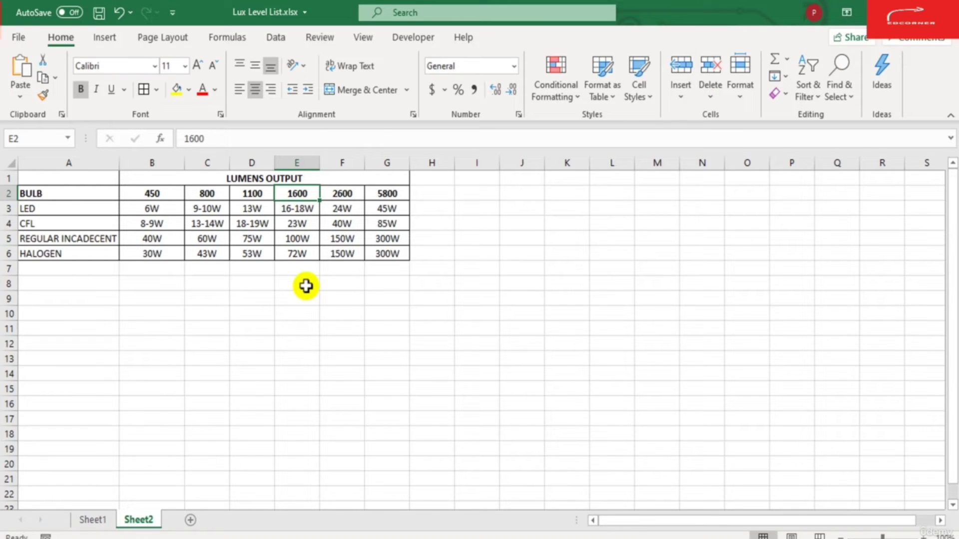
key("Down")
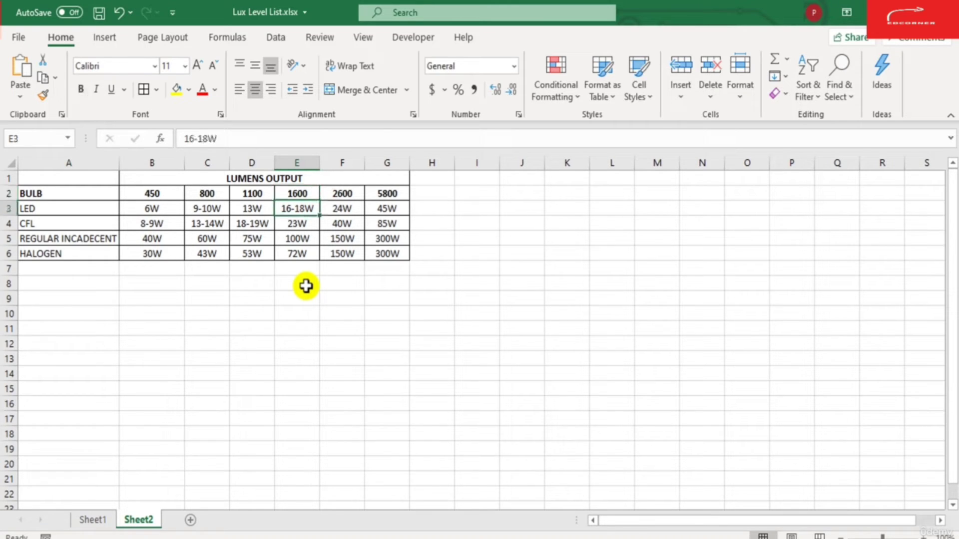
key("Left")
key("Left")
key("Left")
key("Left")
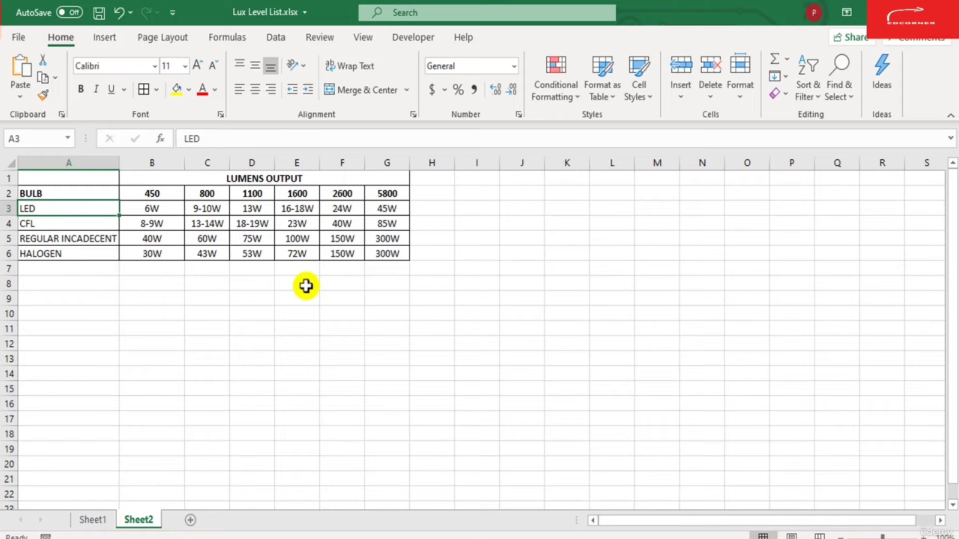
key("Right")
key("Right")
key("Right")
key("Right")
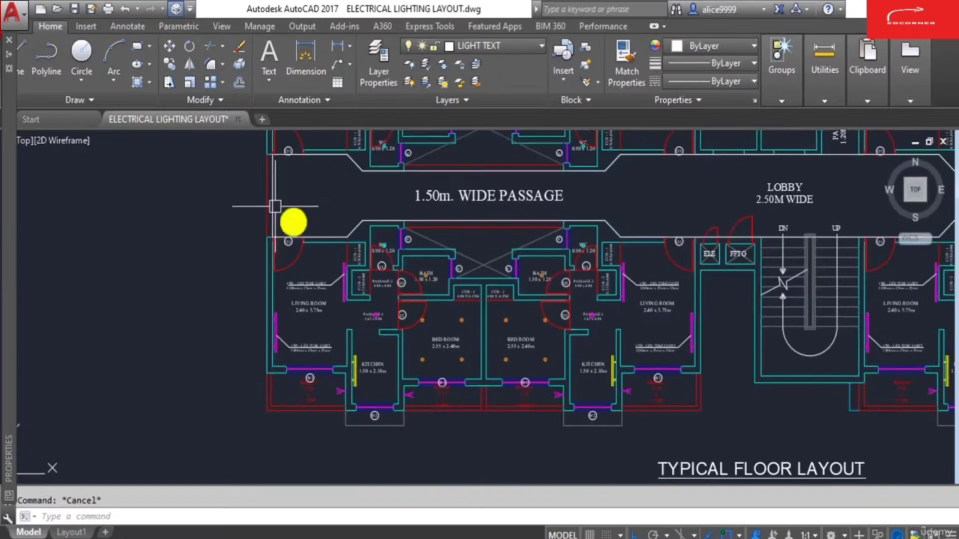
Switch back to AutoCAD and draw a vertical line about 2800 units long across the west end of the 1.50m wide passage.
scroll(299, 300, "up", 3)
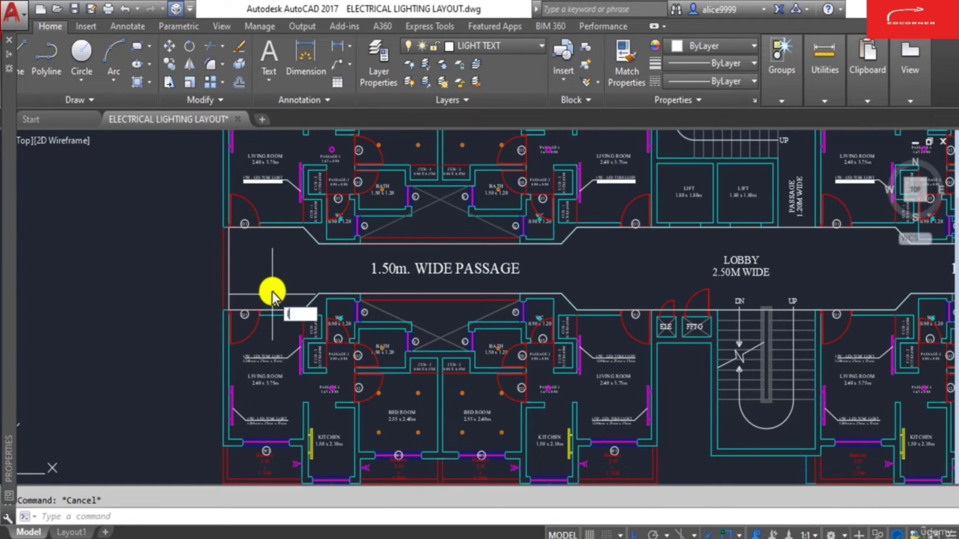
key("Return")
left_click(230, 315)
scroll(245, 222, "up", 5)
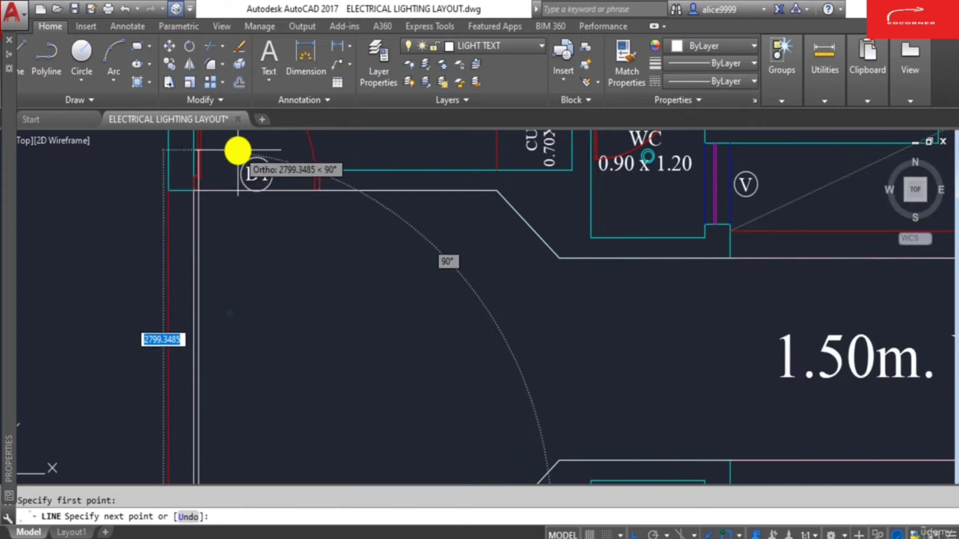
key("Escape")
Offset the vertical line at the passage's west end by 900 into the passage.
type("o")
key("Return")
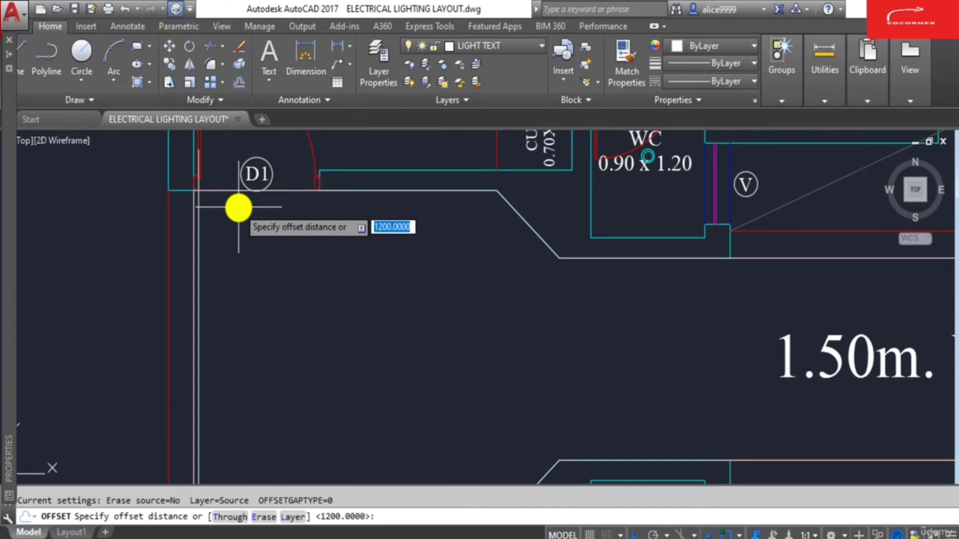
key("Escape")
scroll(313, 256, "down", 4)
scroll(307, 259, "up", 1)
type("o")
key("Return")
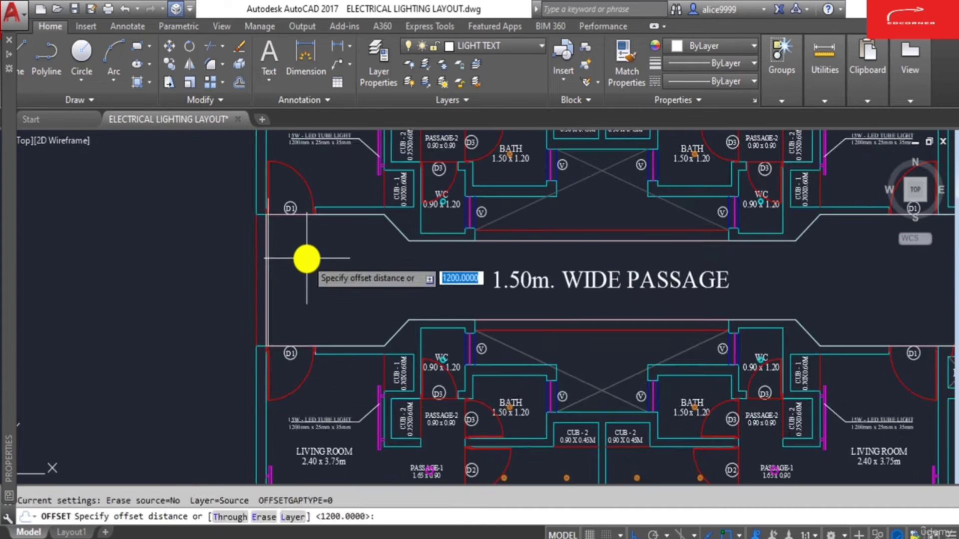
type("900")
key("Return")
scroll(269, 249, "up", 2)
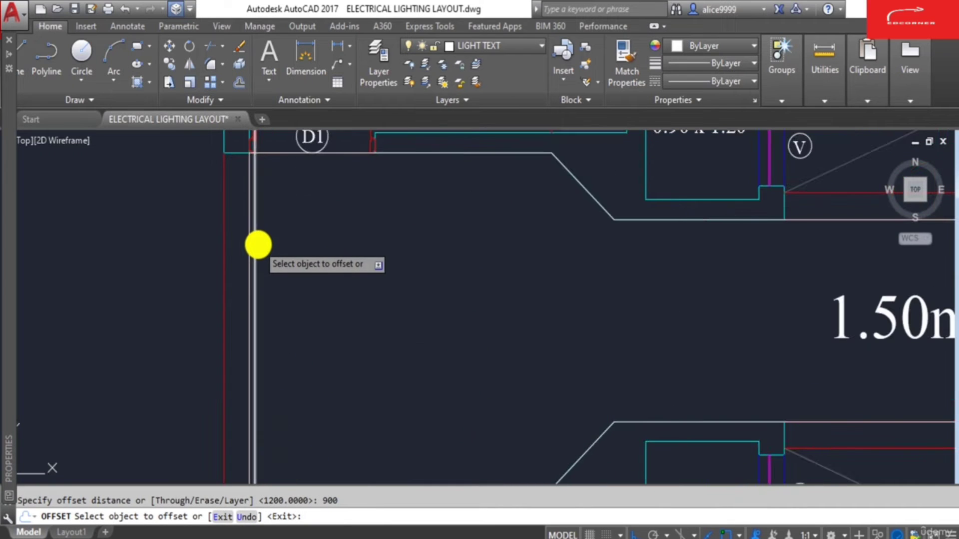
left_click(255, 243)
left_click(319, 245)
key("Escape")
Erase the original vertical line at the passage's west end, keeping its offset copy.
type("e")
key("Return")
left_click(256, 239)
key("Return")
key("Escape")
scroll(318, 303, "down", 2)
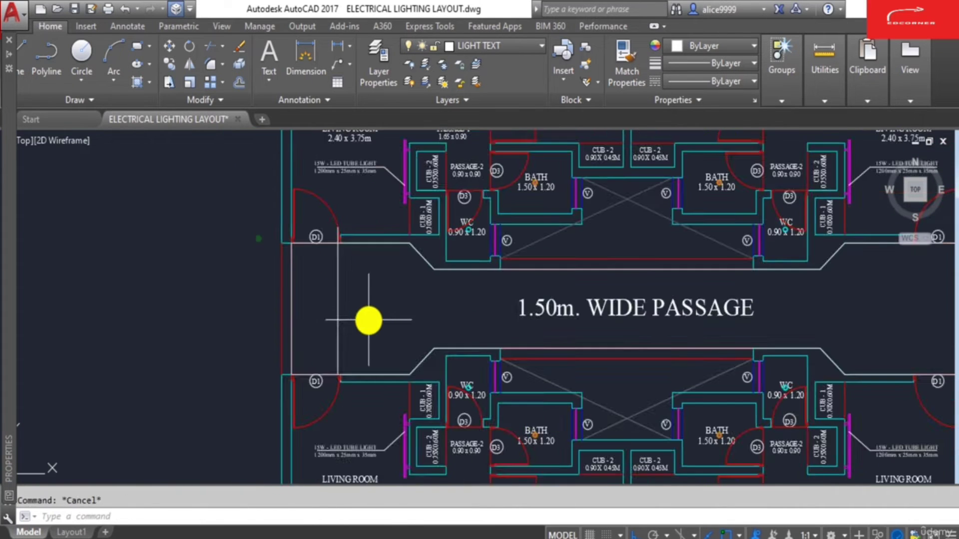
Draw a horizontal centre line about 34600 units long from the west end line's midpoint to beyond the passage's east end.
type("l")
key("Return")
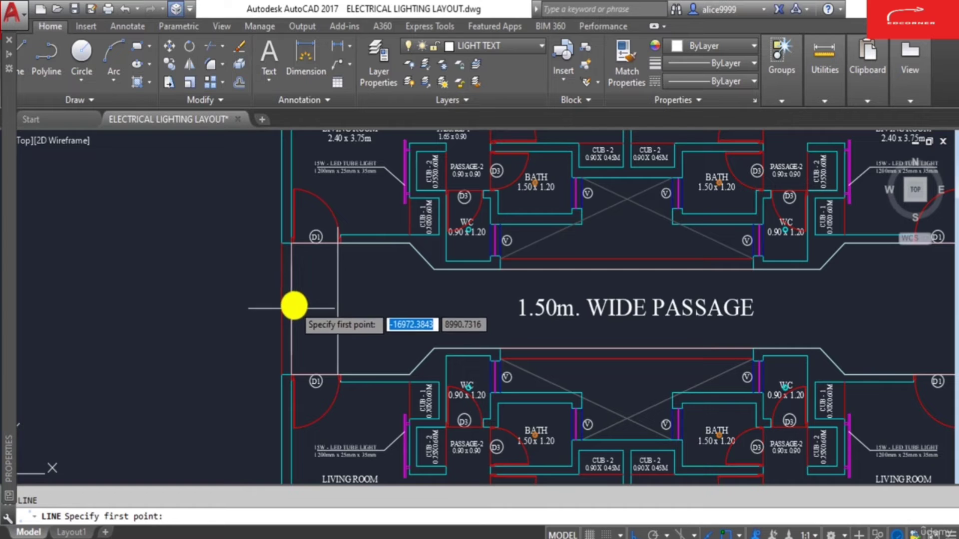
left_click(294, 308)
scroll(634, 376, "down", 4)
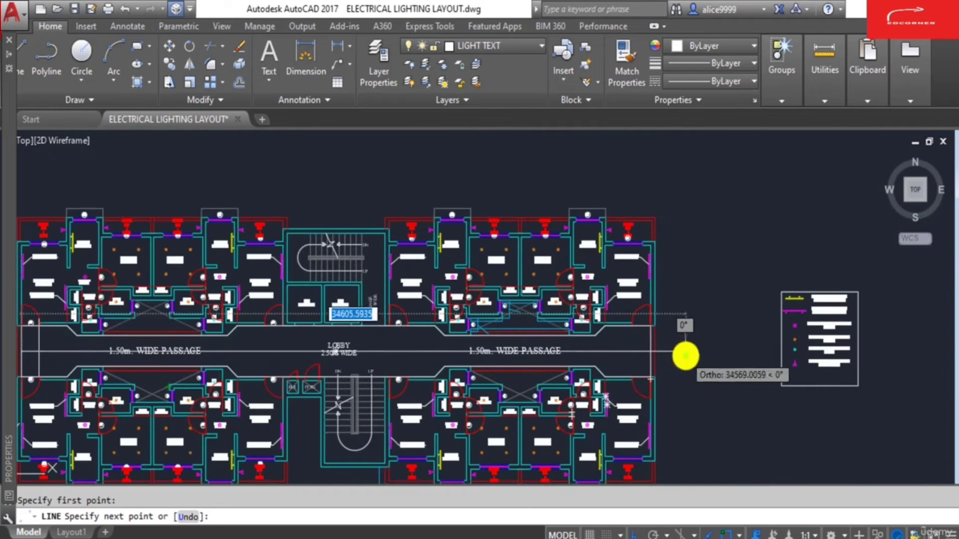
left_click(686, 353)
key("Escape")
Copy the 10W / 12W LED down light symbol from the legend to the intersection of the offset line and the passage centre line.
scroll(409, 385, "up", 8)
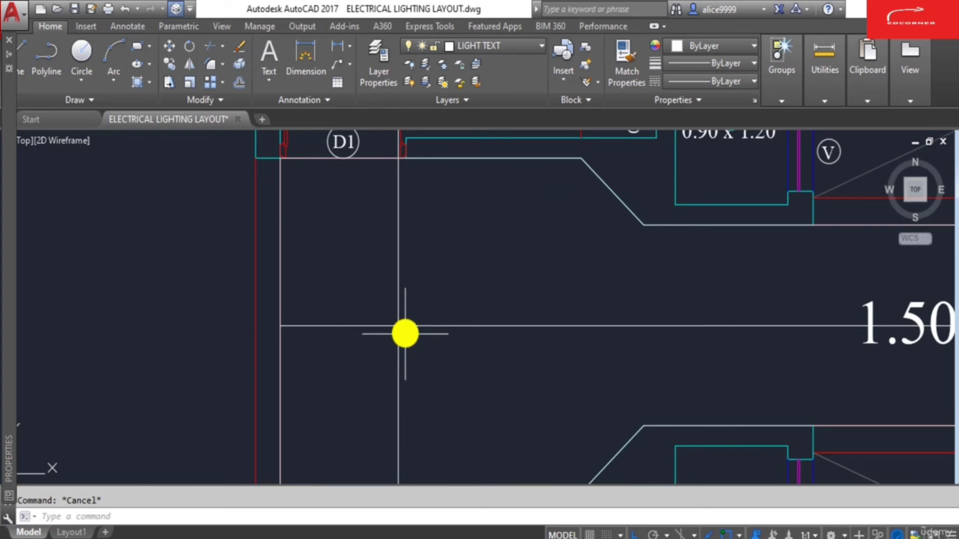
type("o")
key("Return")
scroll(402, 329, "down", 10)
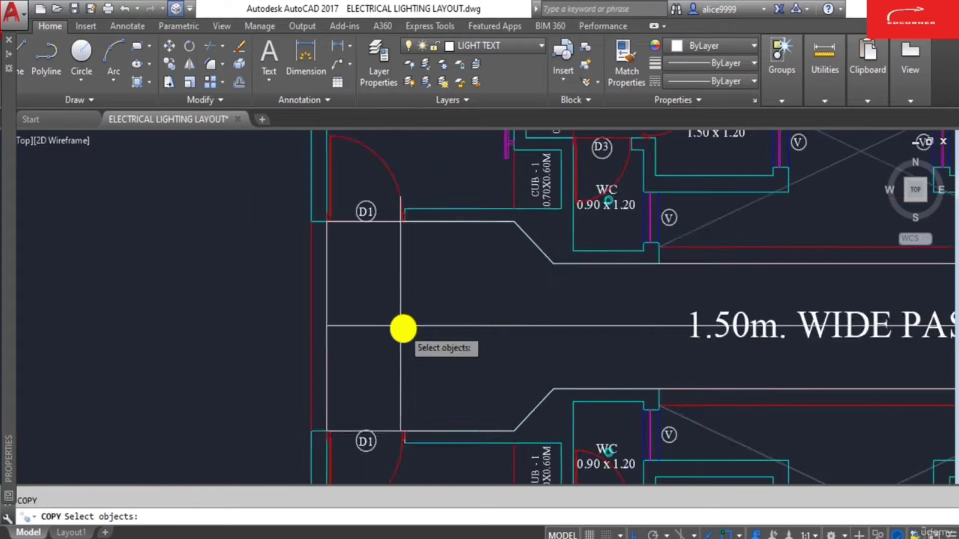
middle_click_drag(805, 268, 285, 347)
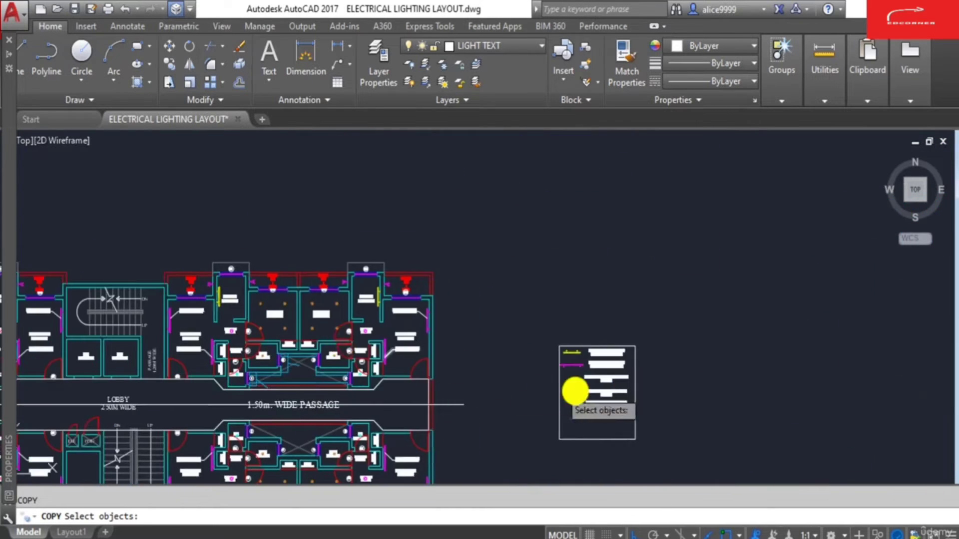
scroll(574, 392, "up", 6)
middle_click_drag(569, 387, 407, 307)
scroll(518, 330, "up", 2)
scroll(483, 262, "down", 2)
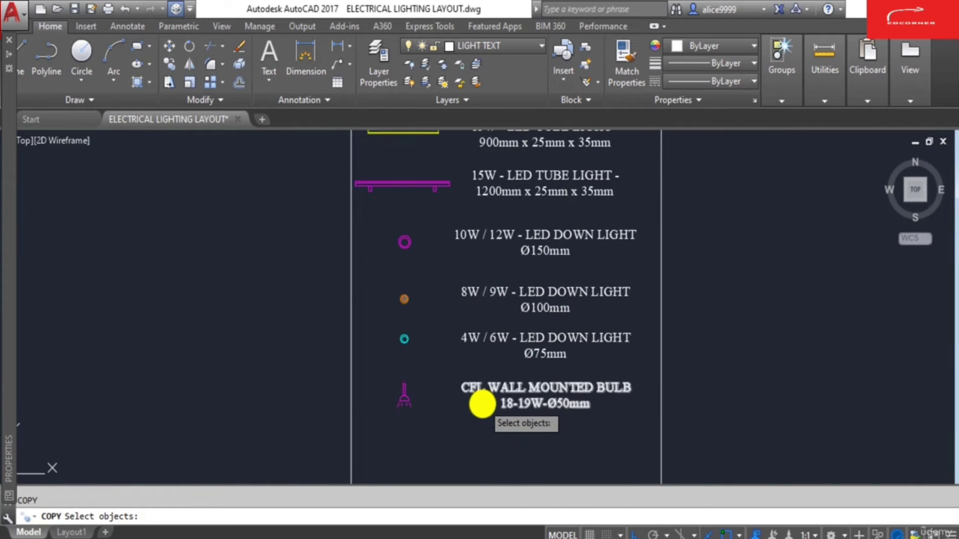
scroll(473, 398, "up", 2)
scroll(467, 320, "down", 2)
middle_click_drag(415, 228, 417, 289)
scroll(416, 290, "up", 2)
scroll(416, 290, "up", 2)
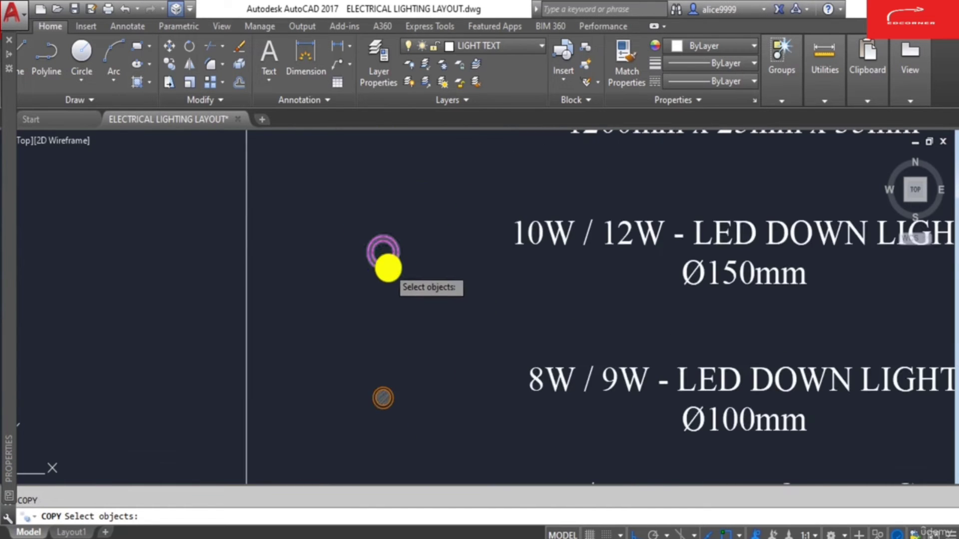
left_click(387, 268)
key("Return")
left_click(384, 252)
scroll(622, 306, "down", 8)
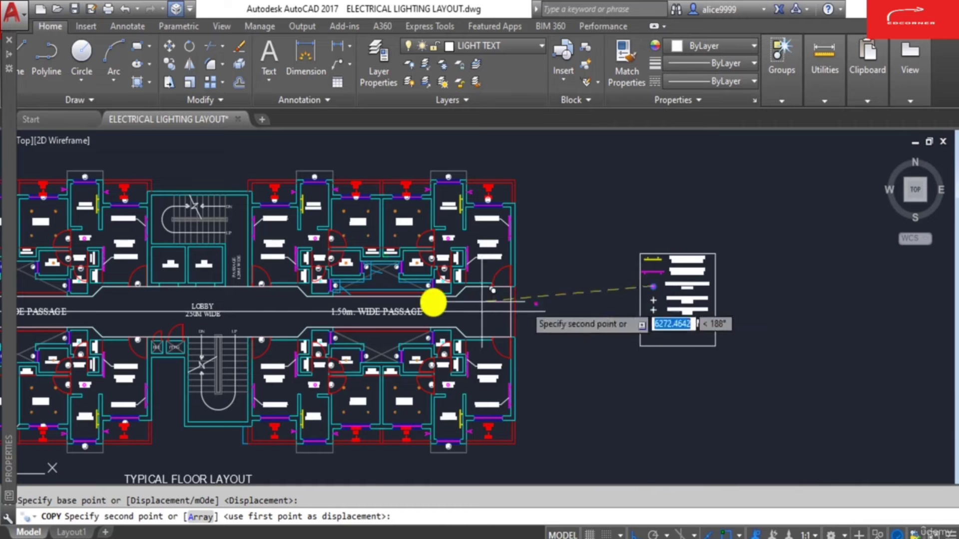
scroll(328, 309, "down", 3)
scroll(252, 349, "up", 8)
scroll(226, 474, "up", 5)
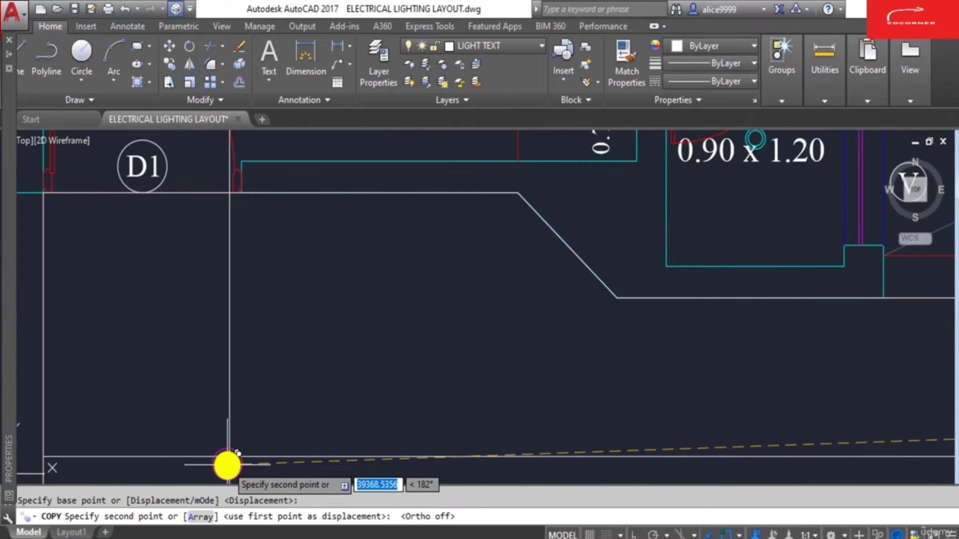
left_click(230, 457)
key("Escape")
Erase the down light symbol just placed at the guide line intersection in the passage.
scroll(292, 319, "down", 3)
middle_click_drag(310, 376, 324, 338)
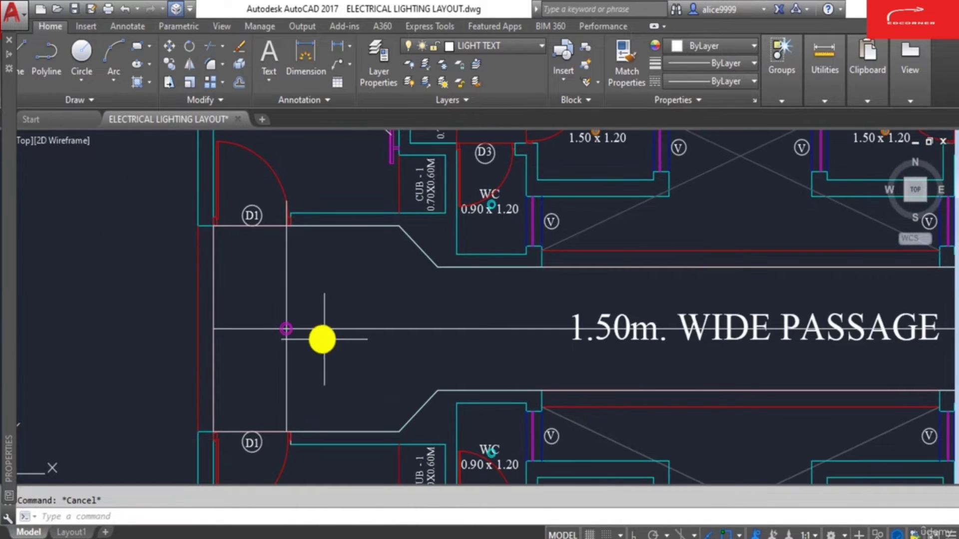
scroll(268, 322, "up", 4)
type("e")
key("Return")
left_click(263, 286)
left_click(368, 403)
key("Return")
scroll(310, 334, "down", 10)
middle_click_drag(693, 334, 161, 315)
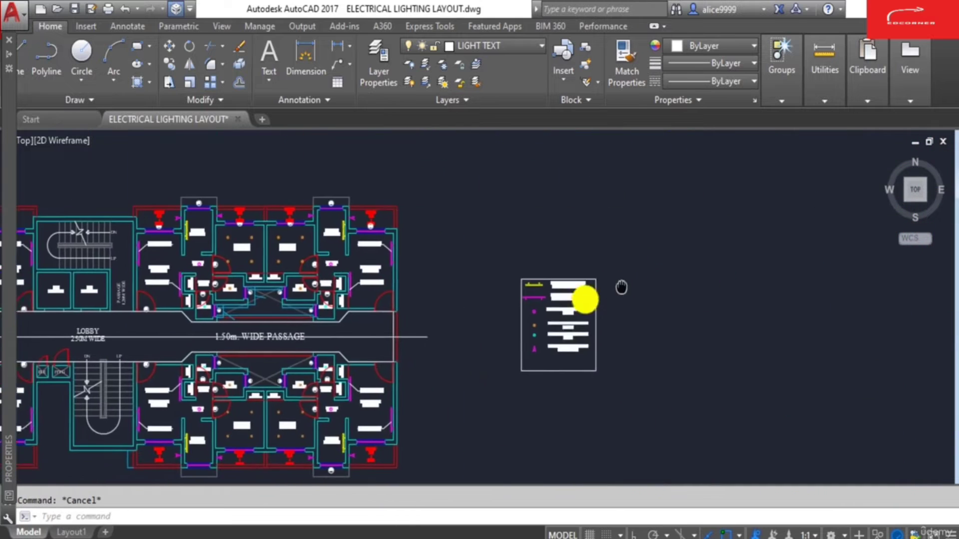
scroll(544, 334, "up", 6)
middle_click_drag(544, 338, 479, 301)
scroll(488, 300, "down", 2)
type("s")
key("Return")
left_click(629, 421)
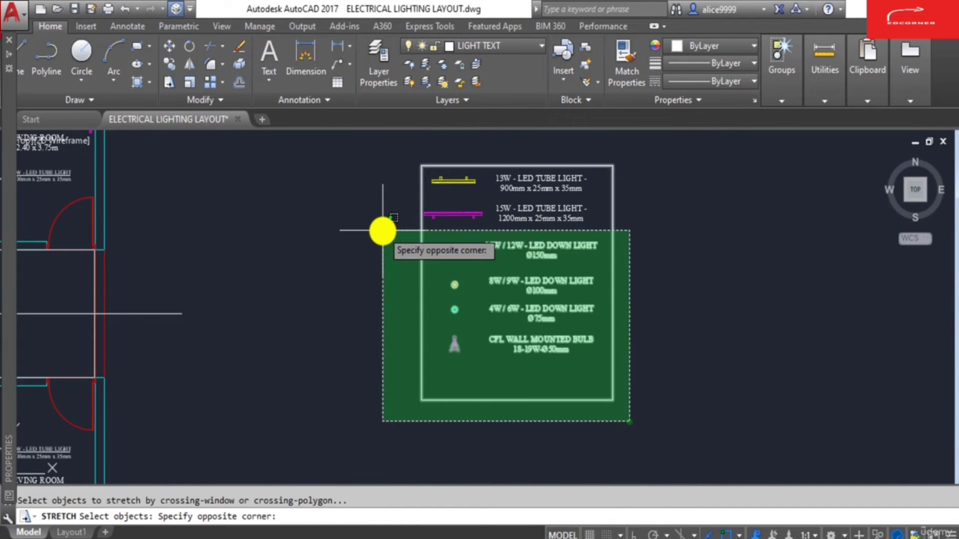
left_click(380, 237)
key("Escape")
key("Return")
double_click(612, 425)
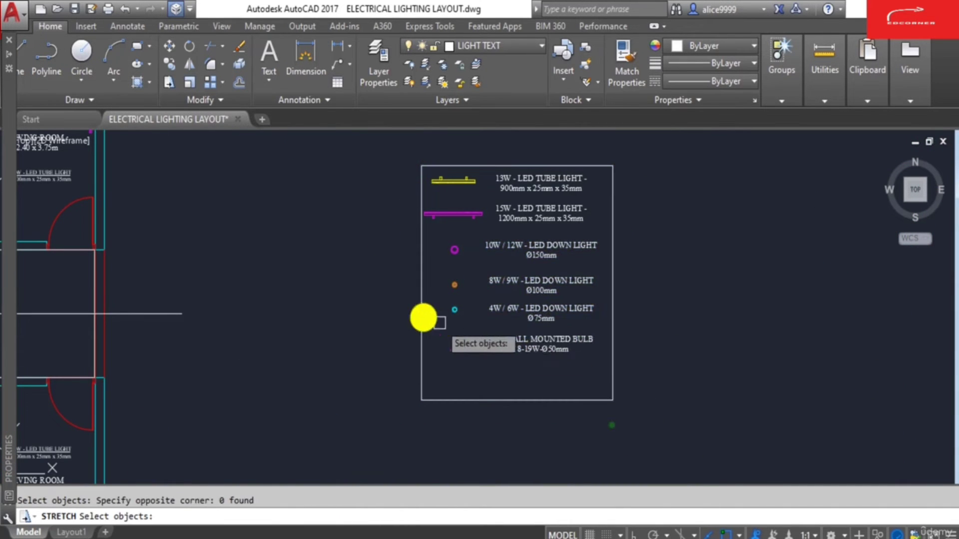
key("Escape")
key("Escape")
Stretch the legend frame and the entries below the 10W / 12W down light downward to open a gap for another entry.
type("s")
key("Return")
left_click(643, 418)
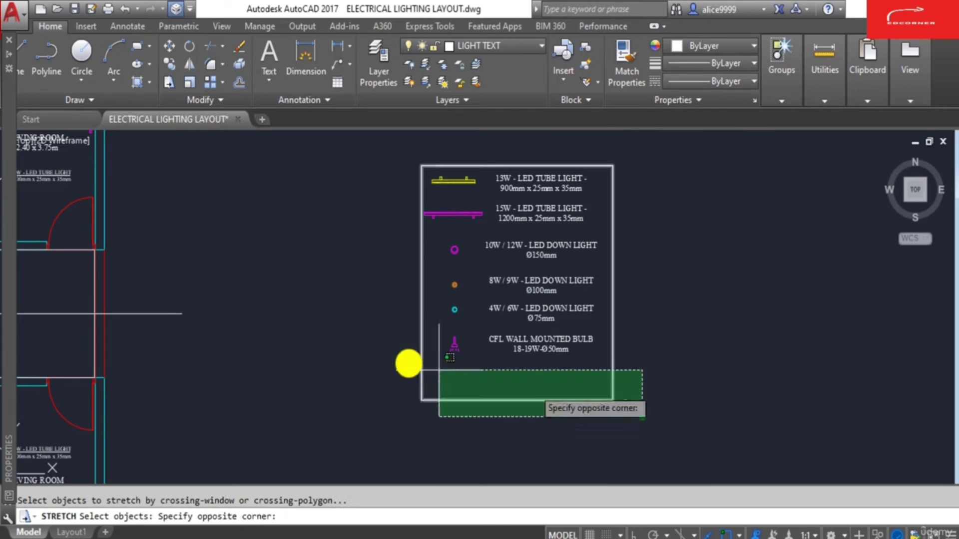
left_click(362, 274)
key("Return")
left_click(369, 297)
key("F8")
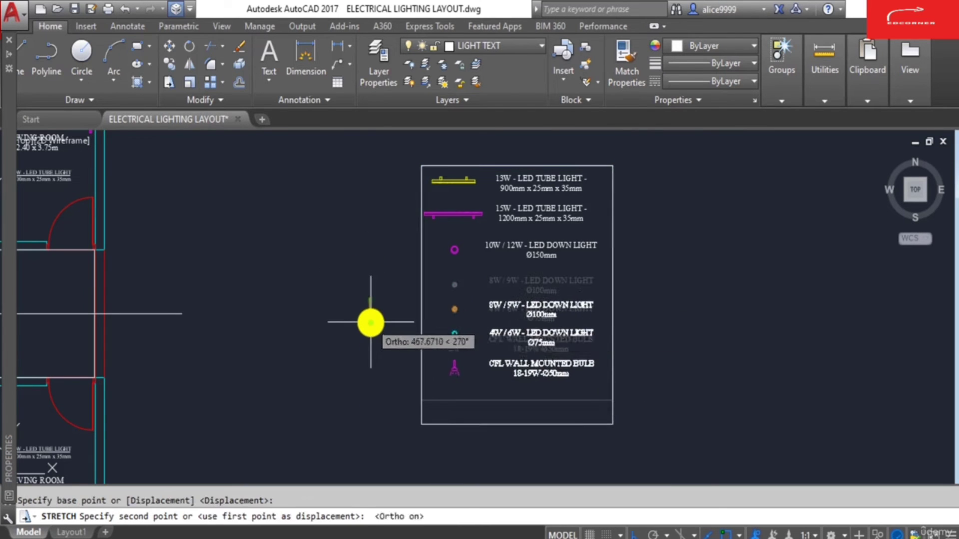
key("Escape")
scroll(525, 255, "up", 4)
Copy the 10W / 12W LED down light symbol and label straight down into the gap in the legend.
type("co")
key("Return")
key("Escape")
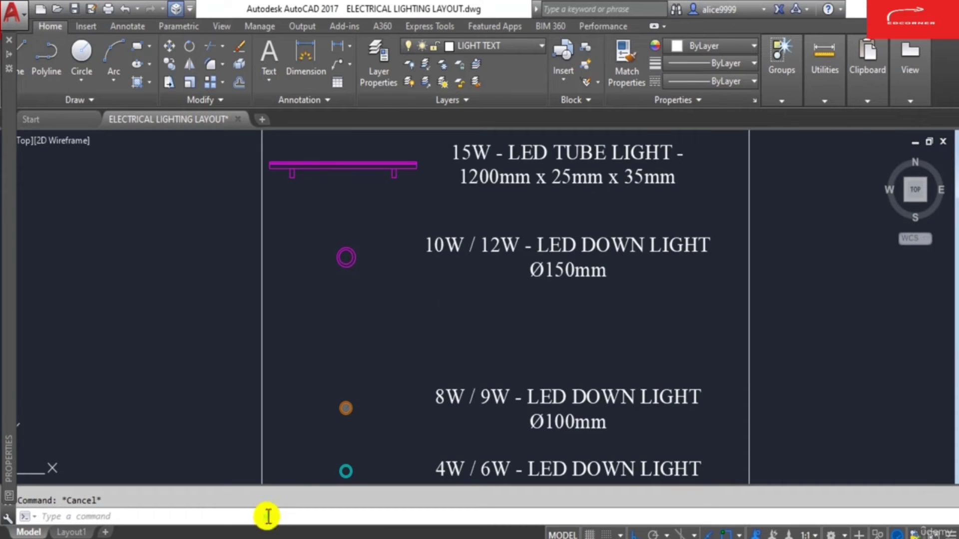
type("co")
key("Return")
left_click(580, 300)
left_click(328, 231)
key("Return")
left_click(317, 274)
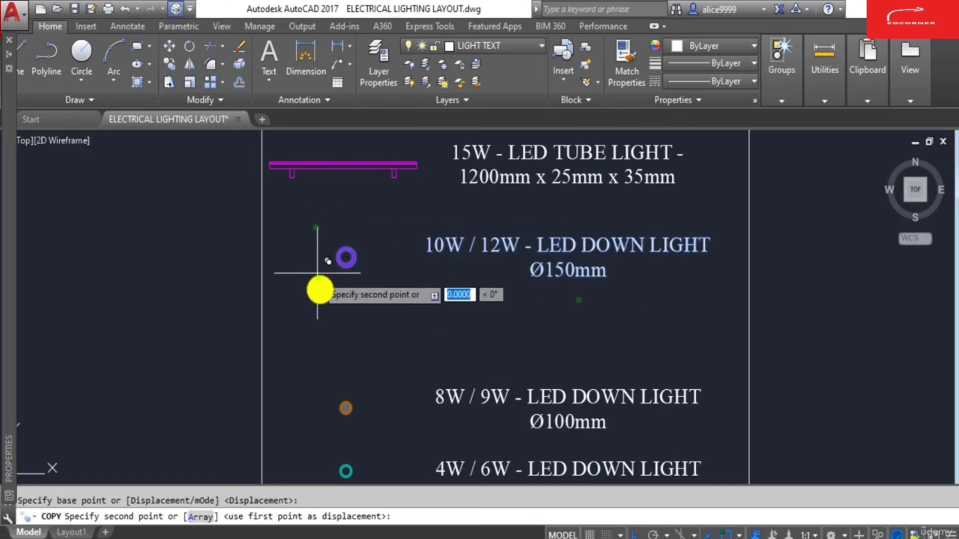
left_click(336, 347)
key("Escape")
Explode the copied down light symbol in the legend and check the properties of its two circles.
scroll(346, 339, "up", 2)
type("x")
key("Return")
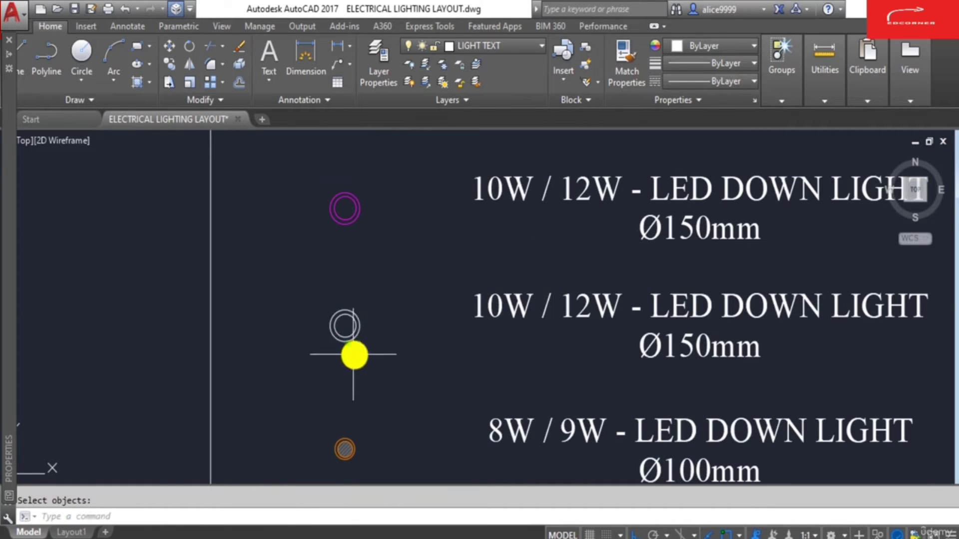
key("Escape")
left_click(352, 352)
left_click(334, 320)
mouse_move(11, 278)
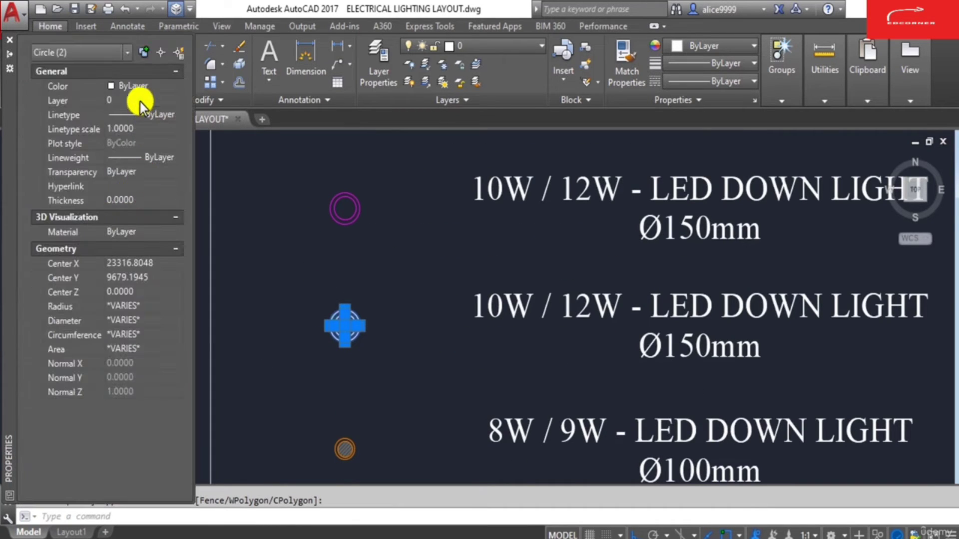
key("Escape")
Define the two exploded circles as a block named 18W LED DOWNLIGHT, with its base point at their centre.
type("b")
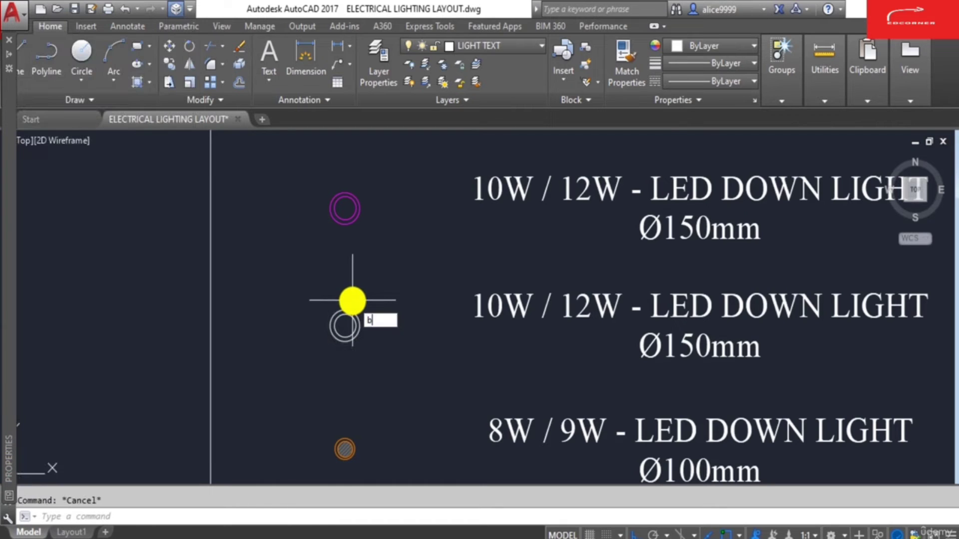
key("Return")
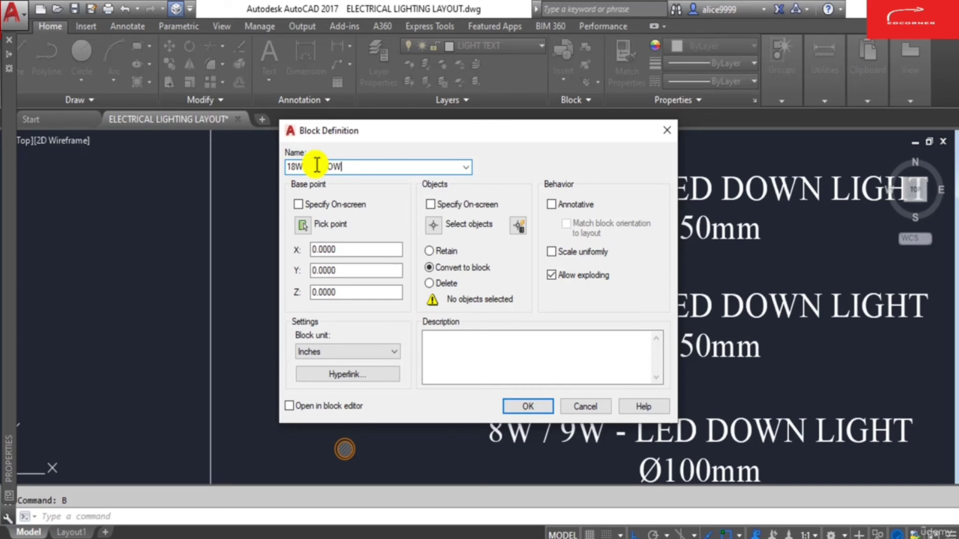
left_click(434, 230)
left_click(305, 285)
left_click(413, 384)
key("Return")
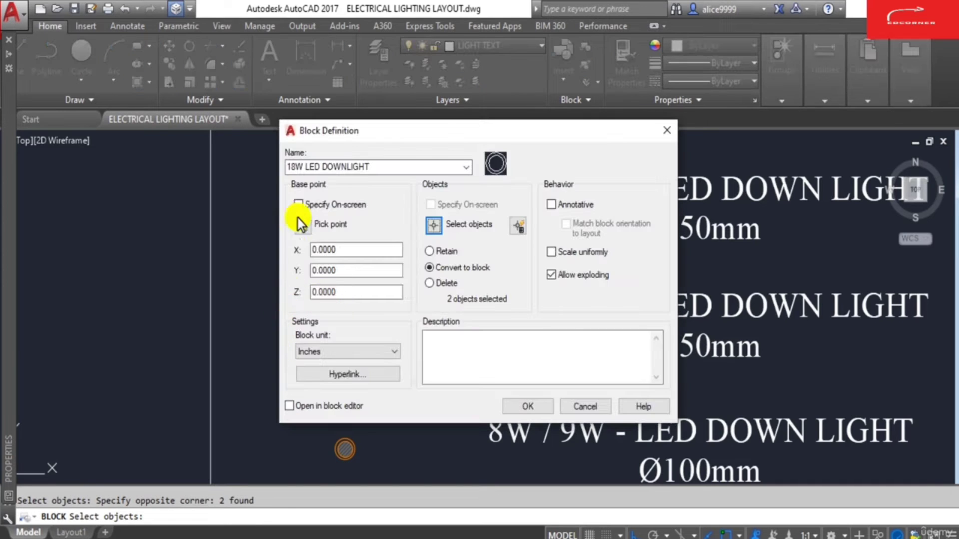
left_click(306, 224)
left_click(342, 325)
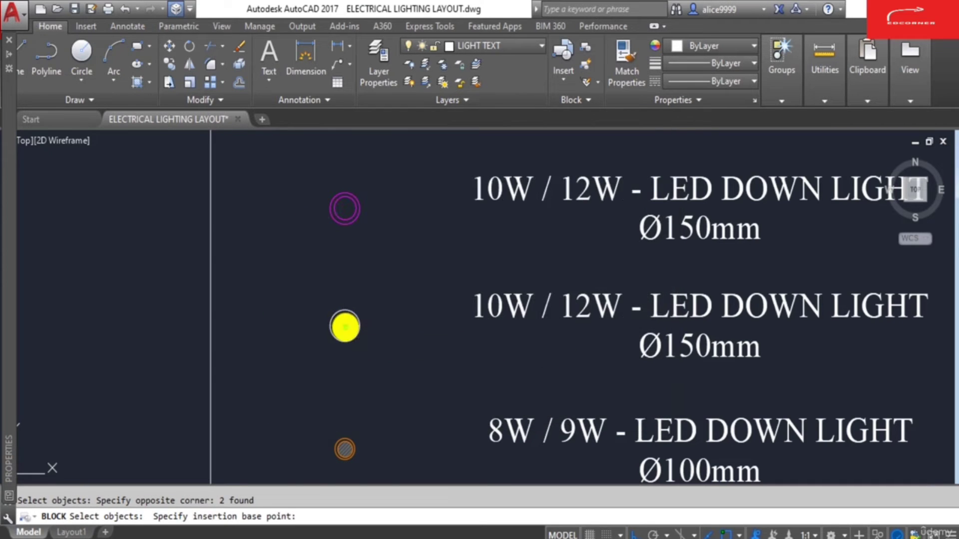
left_click(517, 407)
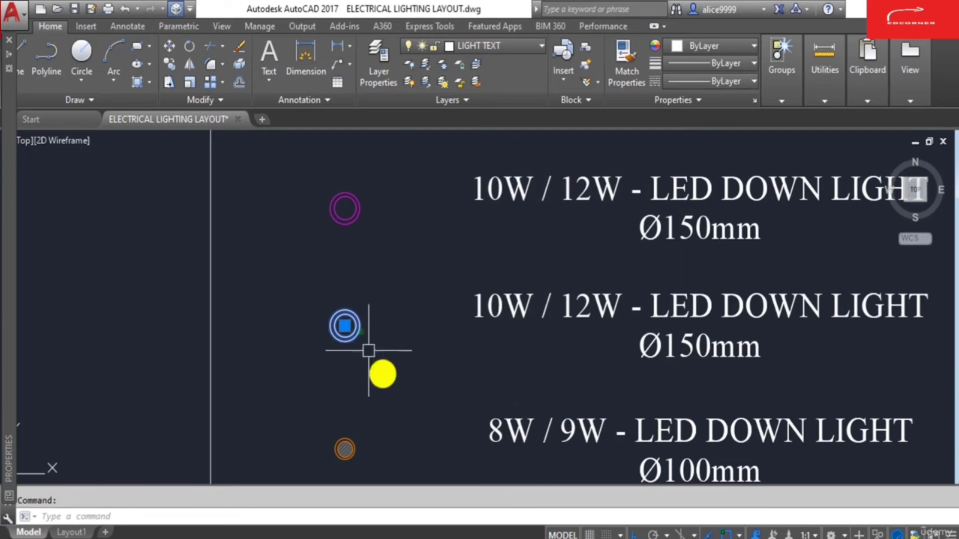
left_click(350, 334)
double_click(351, 339)
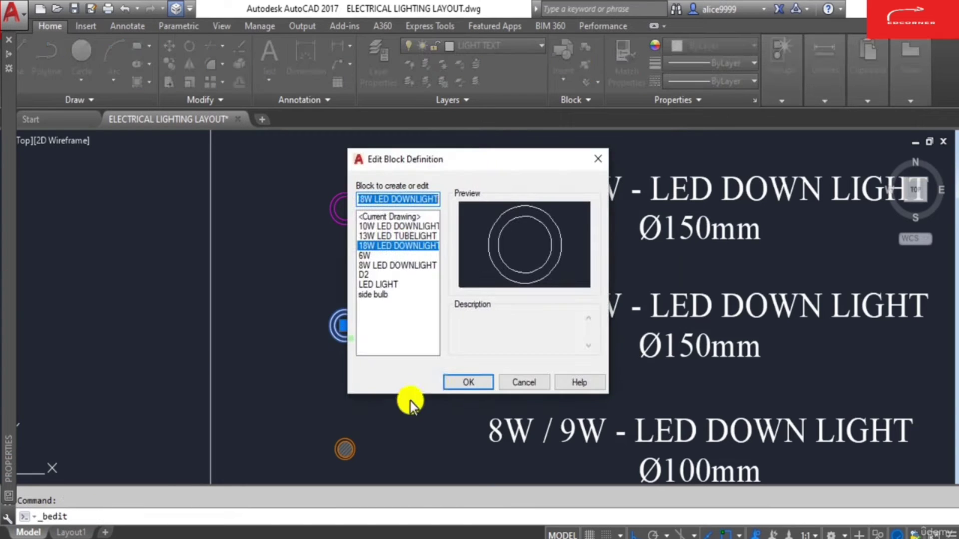
left_click(456, 384)
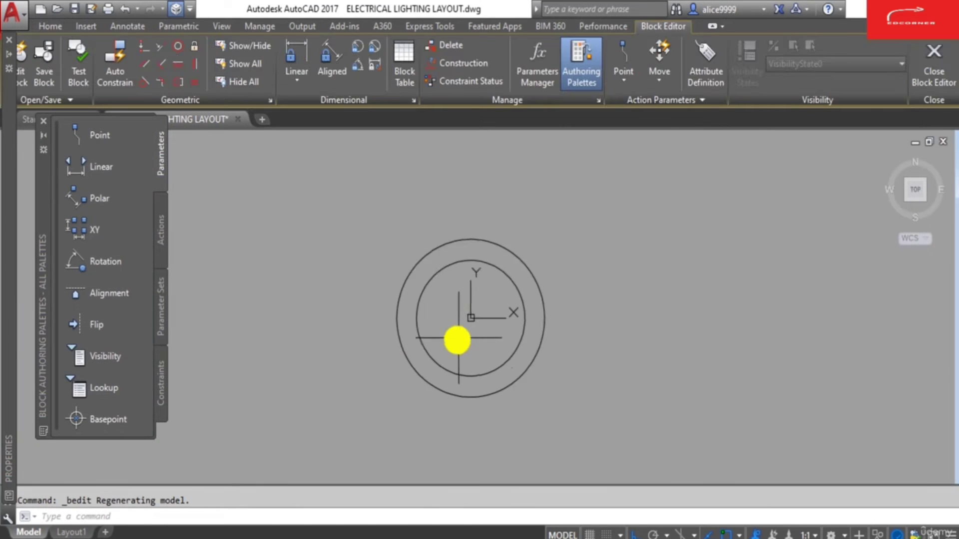
scroll(457, 340, "down", 2)
left_click(456, 332)
left_click(395, 310)
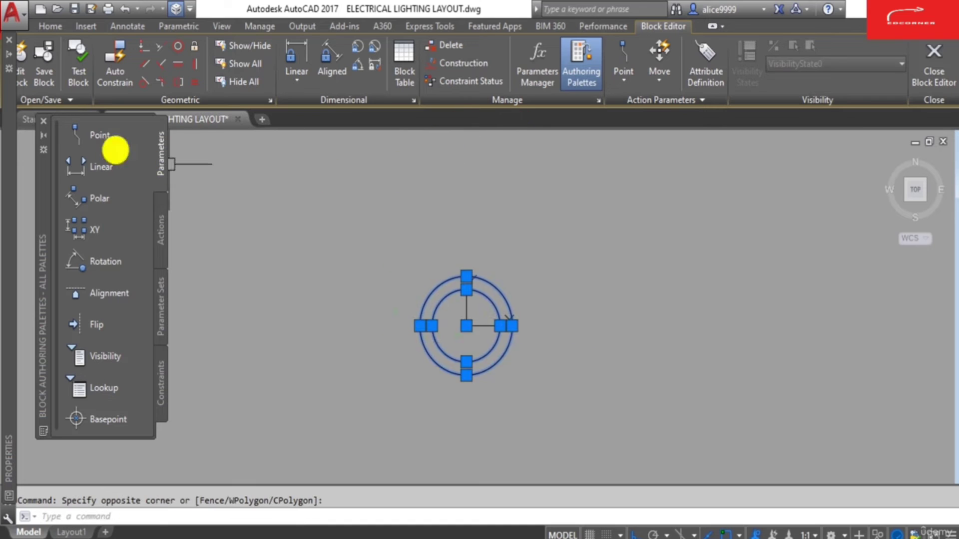
key("Escape")
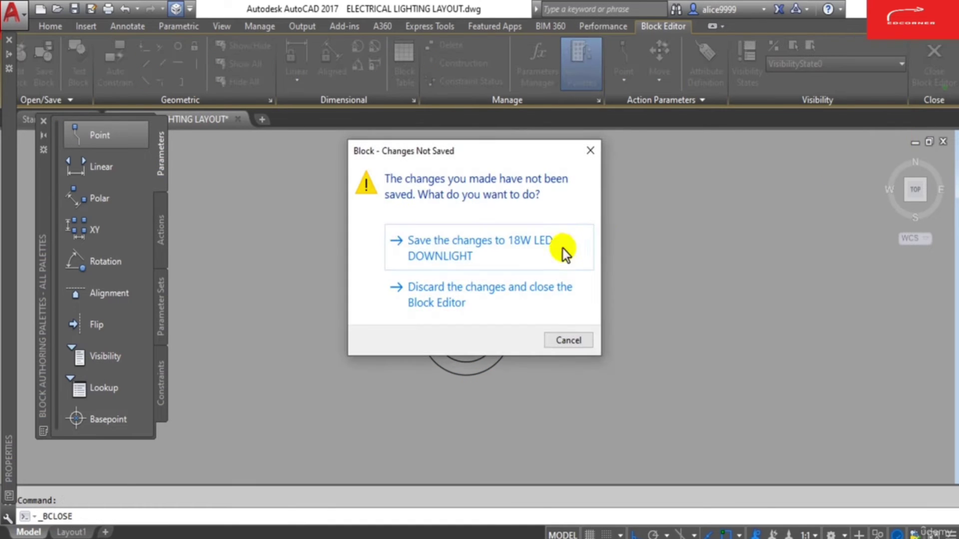
left_click(515, 253)
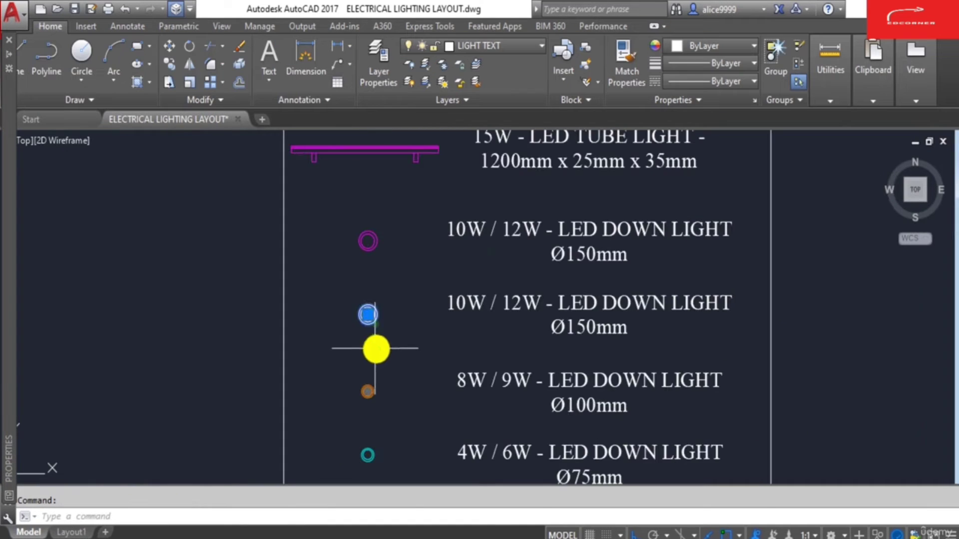
Edit the 18W LED DOWNLIGHT block definition to colour both circles green, and save the block changes.
scroll(354, 246, "up", 2)
key("Escape")
scroll(379, 367, "up", 2)
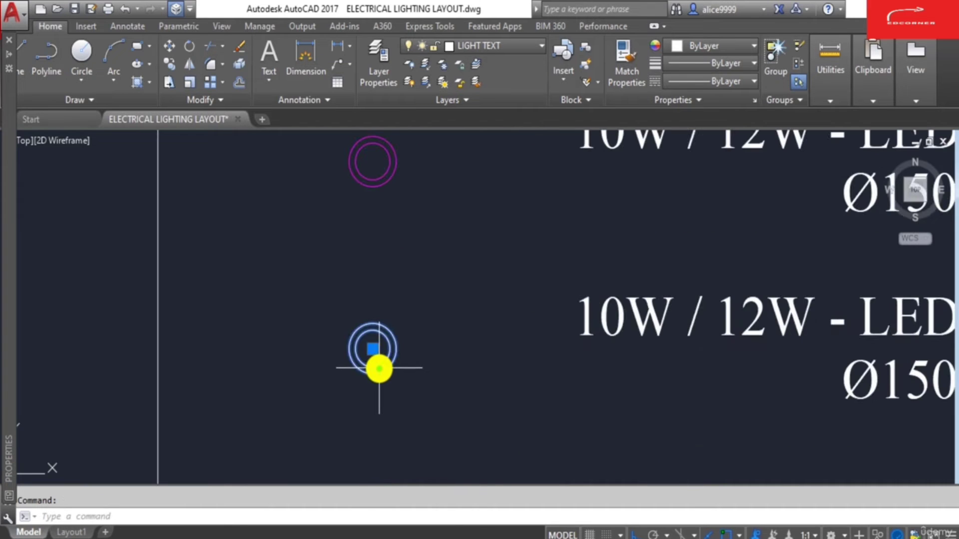
double_click(378, 366)
left_click(462, 382)
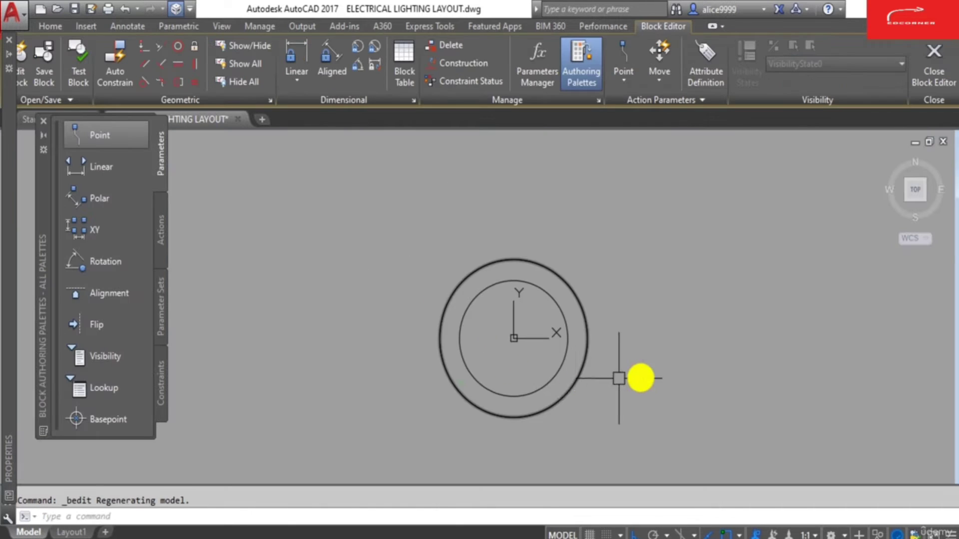
left_click(599, 377)
left_click(298, 299)
left_click(139, 86)
left_click(134, 150)
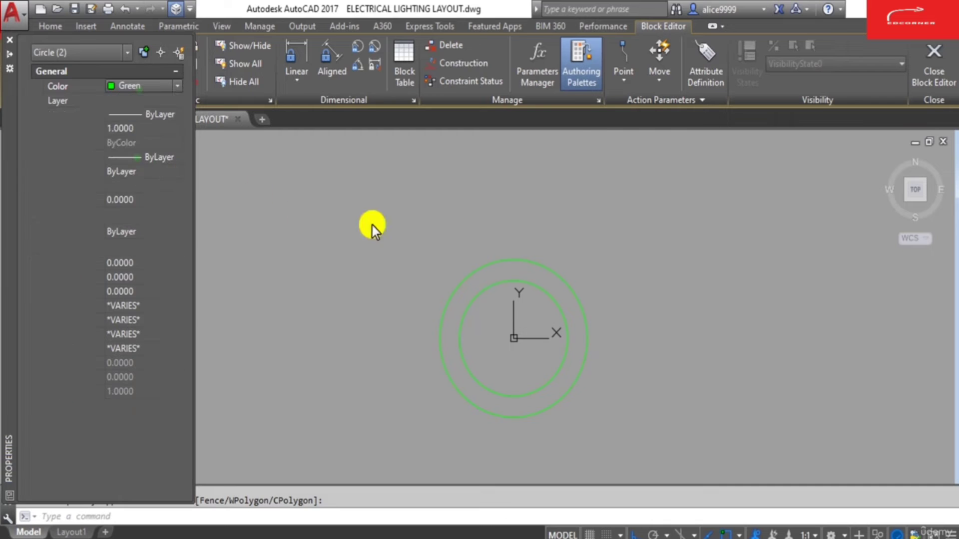
key("Escape")
left_click(931, 80)
left_click(447, 255)
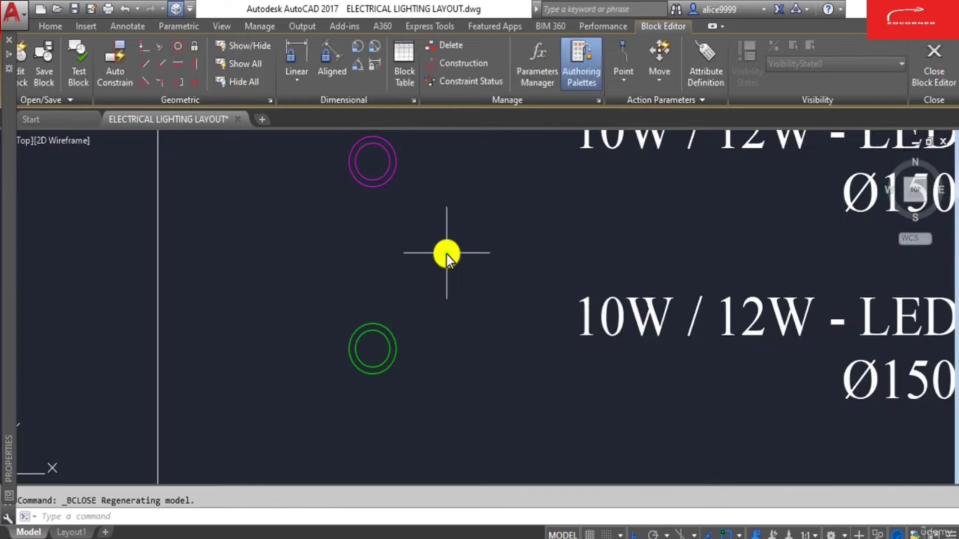
Change the wattage in the copied legend label to 16W / 18W - LED DOWN LIGHT.
scroll(478, 353, "up", 3)
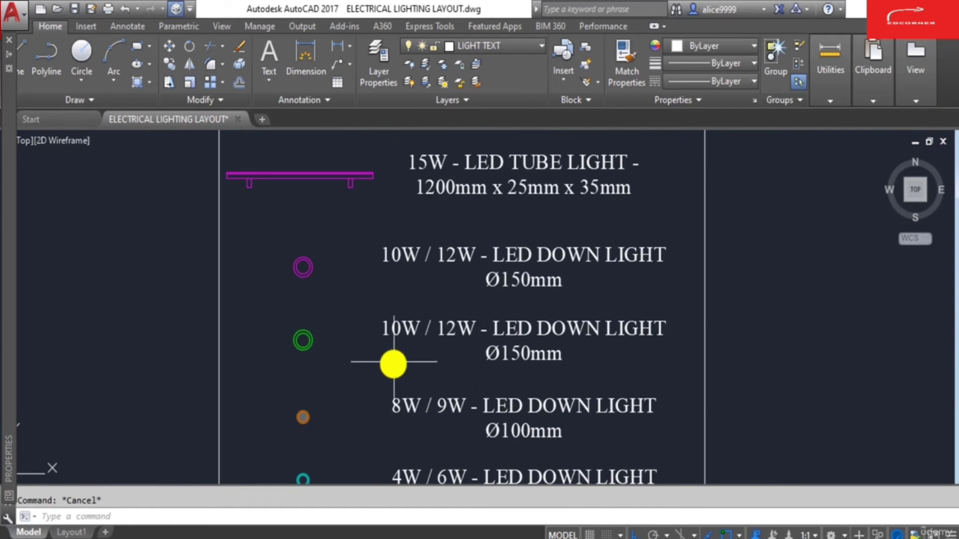
double_click(410, 329)
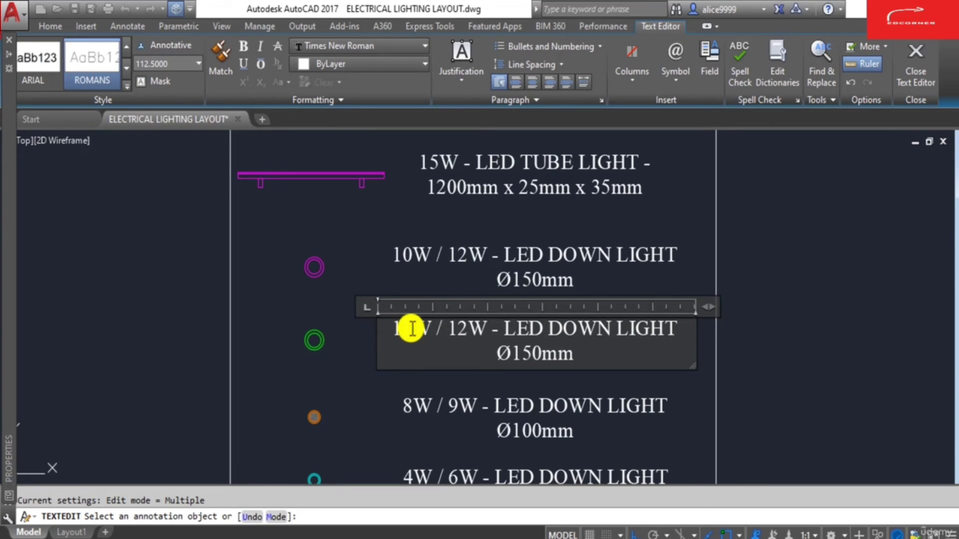
left_click(457, 420)
key("Escape")
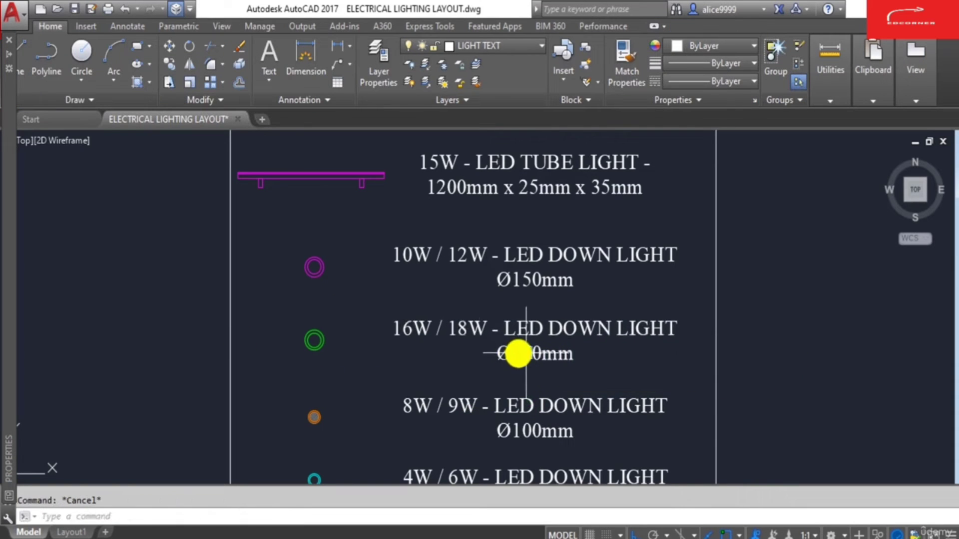
Copy the green 16W / 18W down light symbol from the legend into the passage near its west end.
middle_click_drag(398, 386, 464, 343)
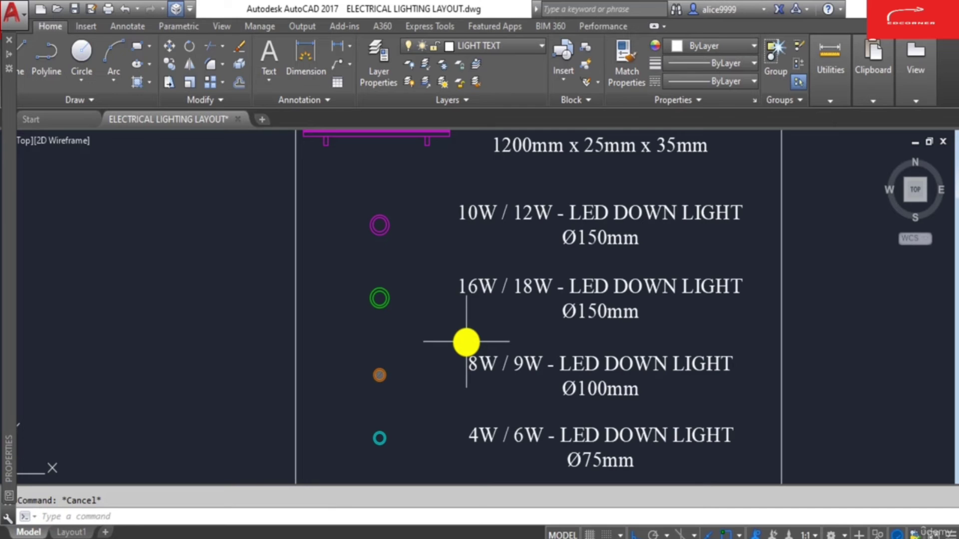
left_click(387, 306)
type("co")
left_click(379, 324)
key("F8")
scroll(529, 288, "down", 4)
scroll(455, 387, "down", 4)
middle_click_drag(398, 383, 683, 329)
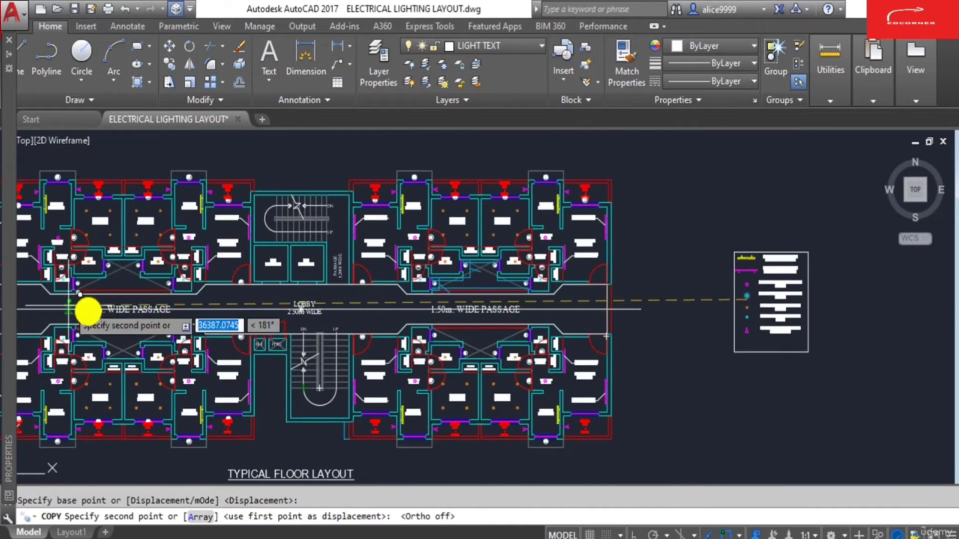
scroll(336, 385, "up", 3)
scroll(510, 360, "up", 5)
left_click(527, 345)
key("Escape")
Move the green down light by its centre to the intersection of the offset line and the passage centre line.
type("m")
left_click(547, 358)
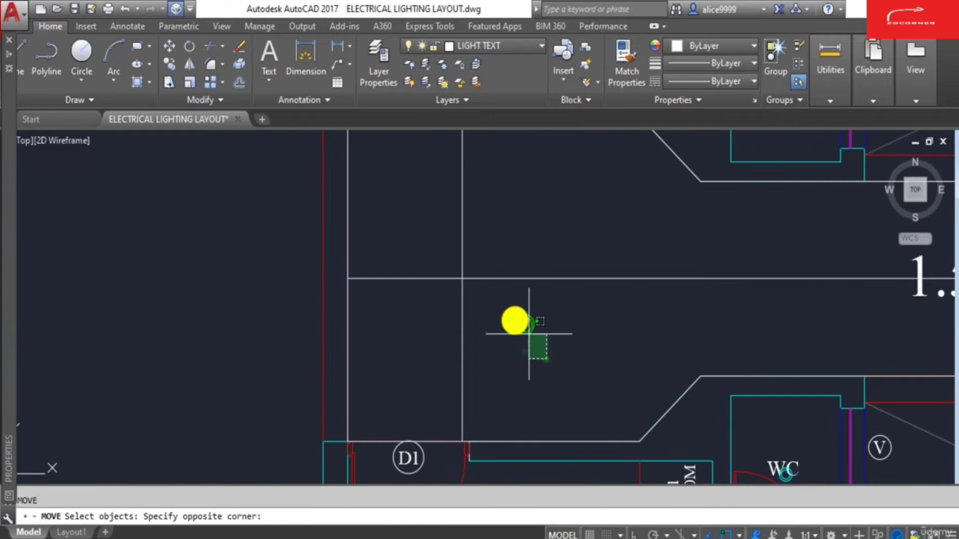
left_click(529, 333)
scroll(529, 334, "up", 2)
key("Return")
left_click(525, 324)
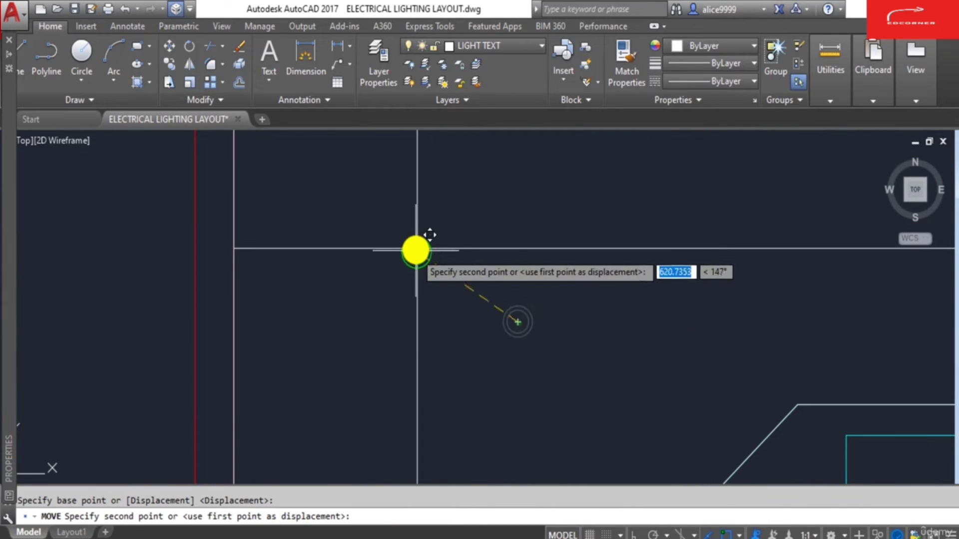
left_click(416, 250)
key("Escape")
Copy the green down light 1800 units east along the passage centre line.
scroll(395, 309, "down", 3)
scroll(403, 307, "up", 5)
type("co")
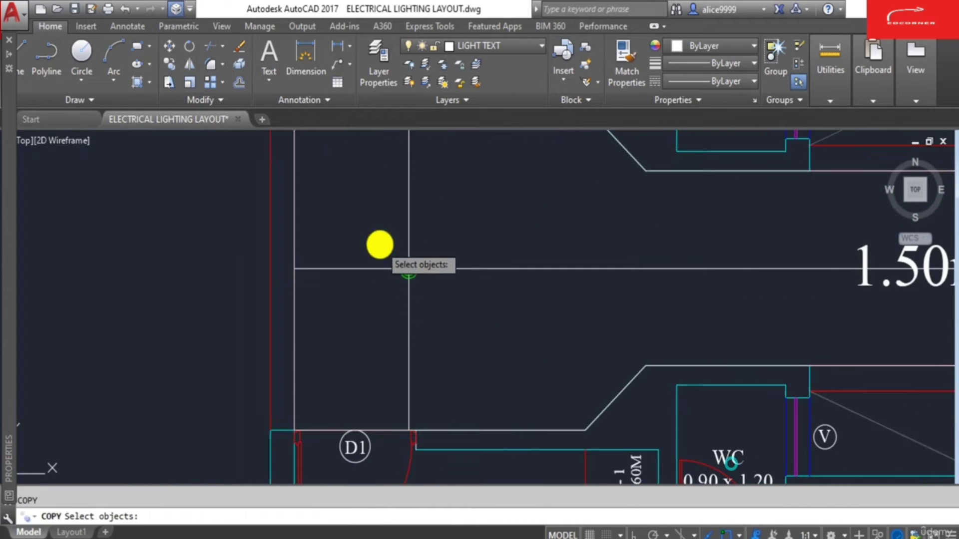
left_click(409, 270)
key("Return")
left_click(438, 318)
key("F8")
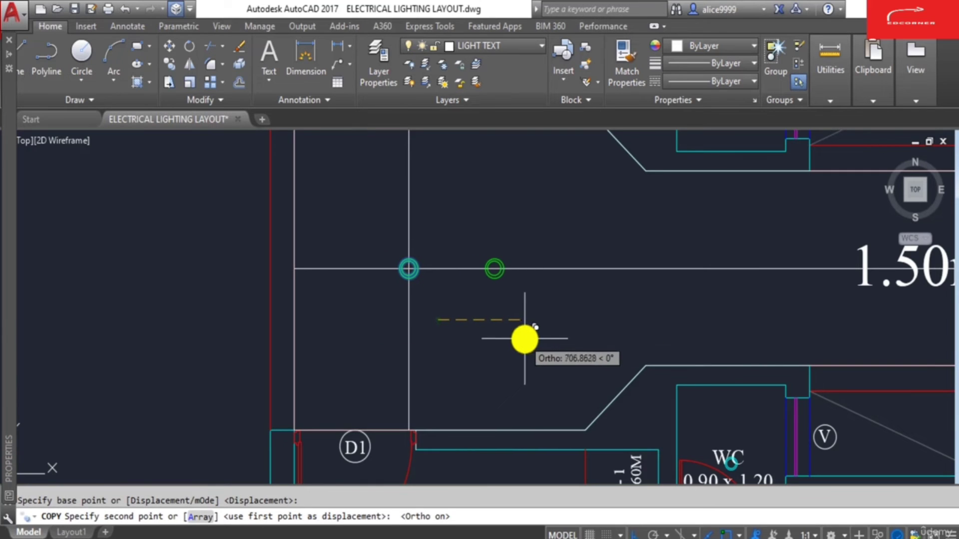
type("1800")
key("Return")
key("Escape")
Examine the copied down light's block definition in the block editor and save it on closing.
scroll(664, 295, "down", 2)
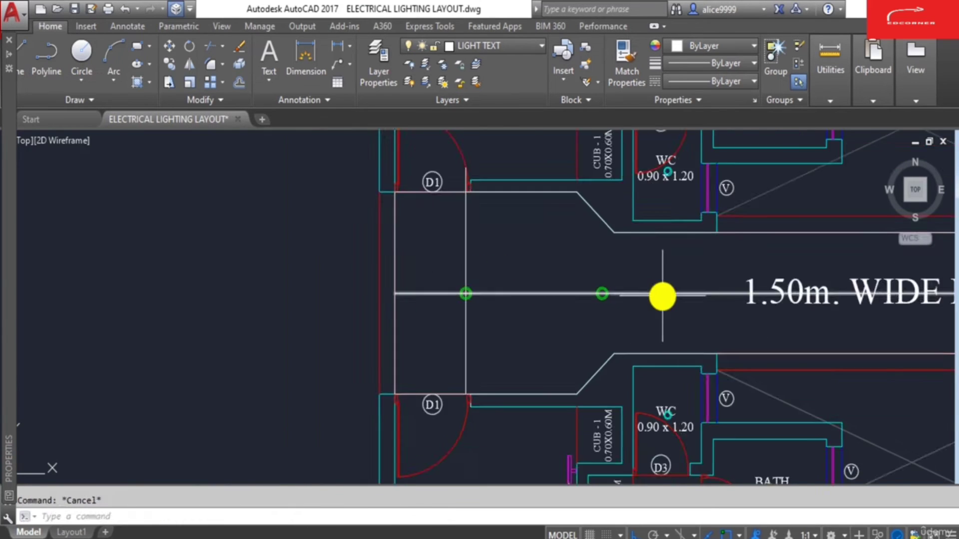
scroll(573, 304, "up", 5)
double_click(453, 309)
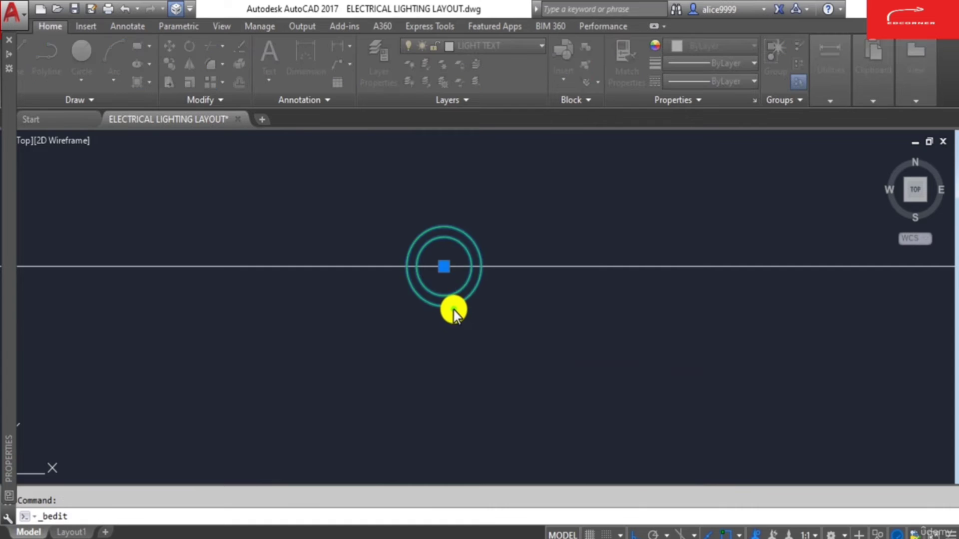
left_click(467, 379)
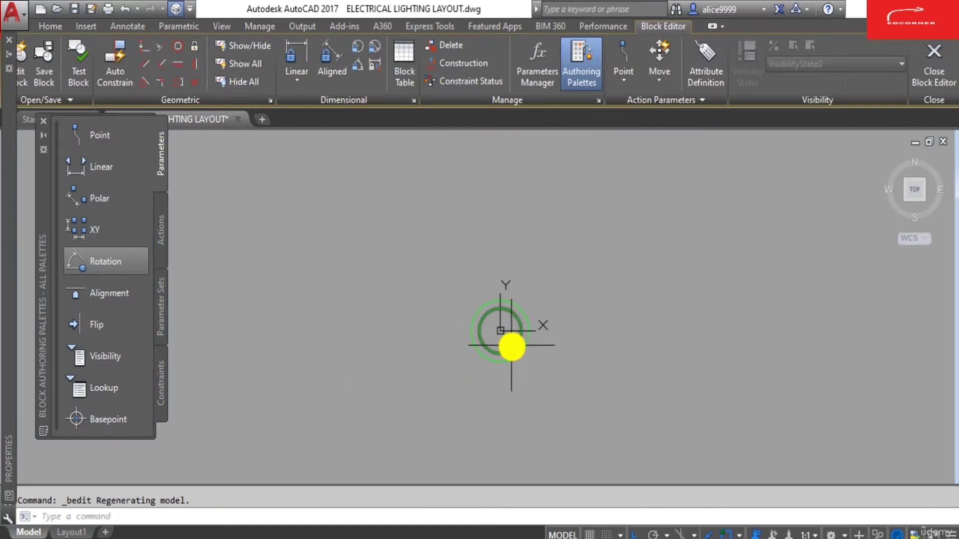
left_click(920, 70)
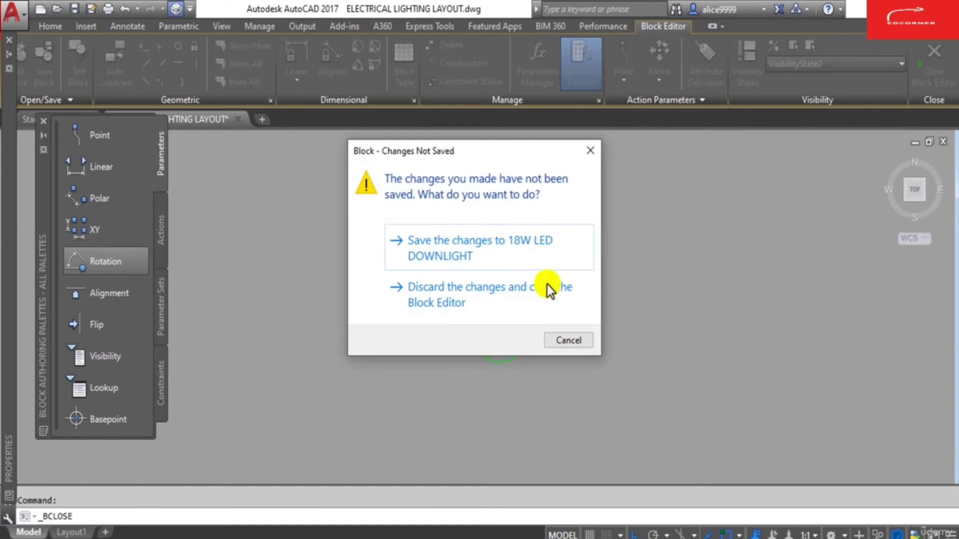
left_click(493, 246)
key("Escape")
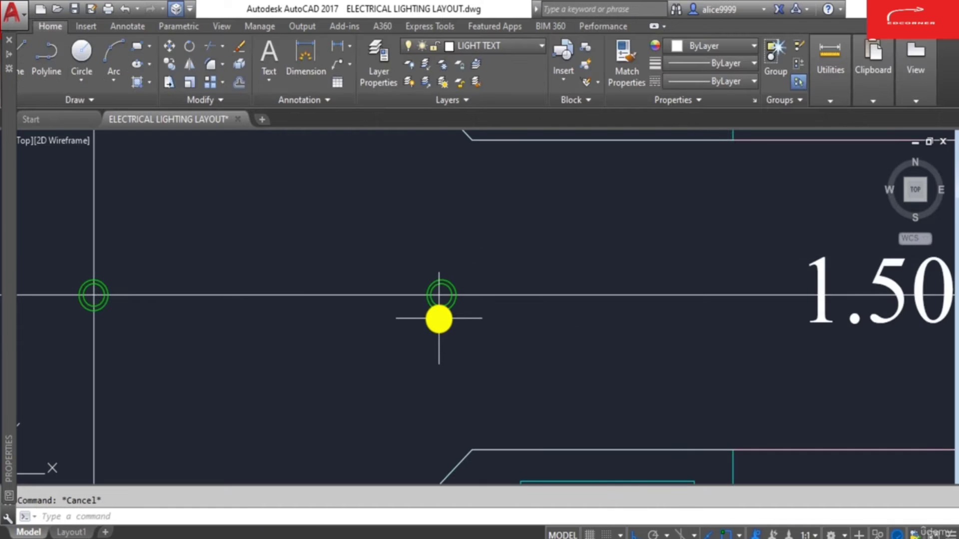
scroll(439, 318, "down", 3)
middle_click_drag(677, 334, 486, 294)
scroll(606, 274, "down", 3)
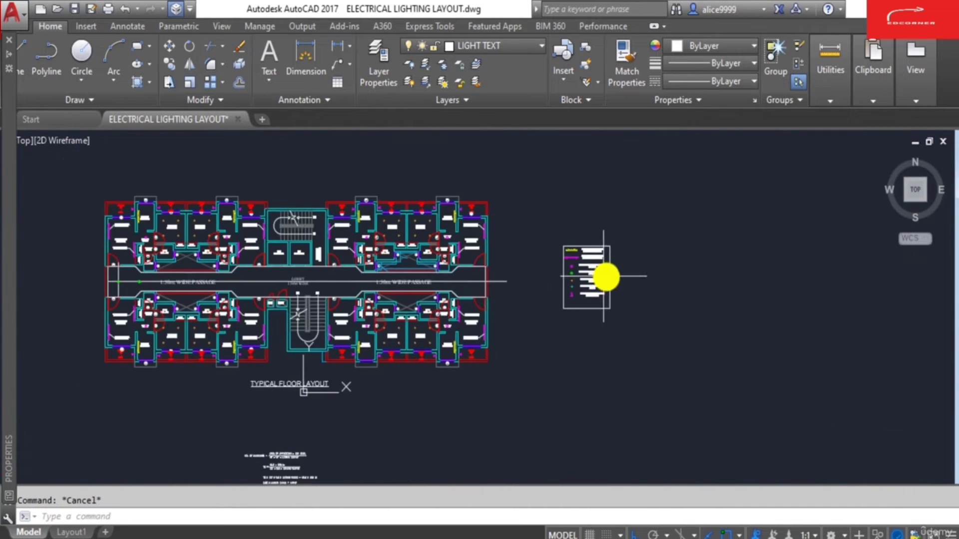
Stretch the 8W / 9W, 4W / 6W and CFL bulb legend entries downward to open a gap below the 16W / 18W entry.
scroll(599, 411, "up", 5)
type("s")
key("Return")
left_click(621, 420)
left_click(376, 272)
key("Return")
left_click(381, 308)
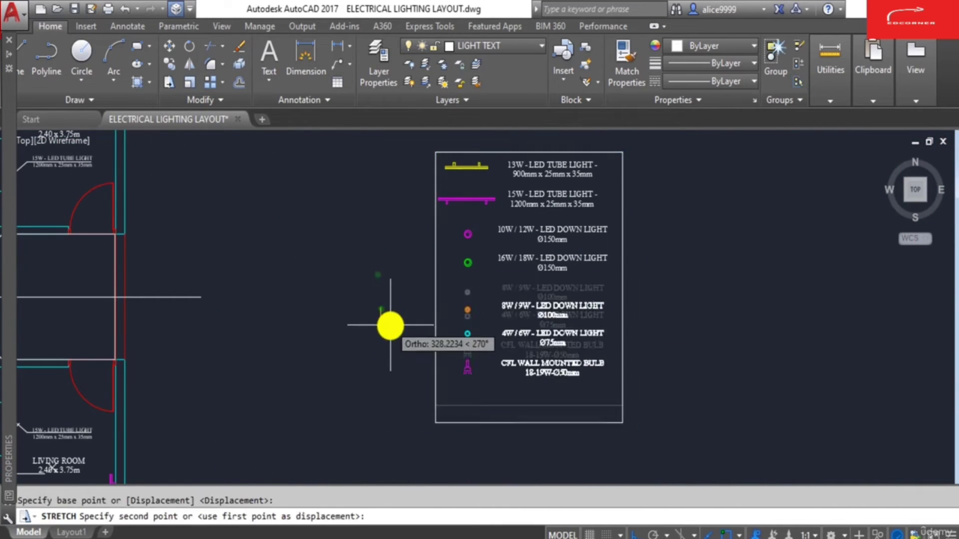
left_click(390, 330)
key("Escape")
Copy the green 16W / 18W down light symbol and its description straight down into the gap in the legend.
scroll(539, 266, "up", 6)
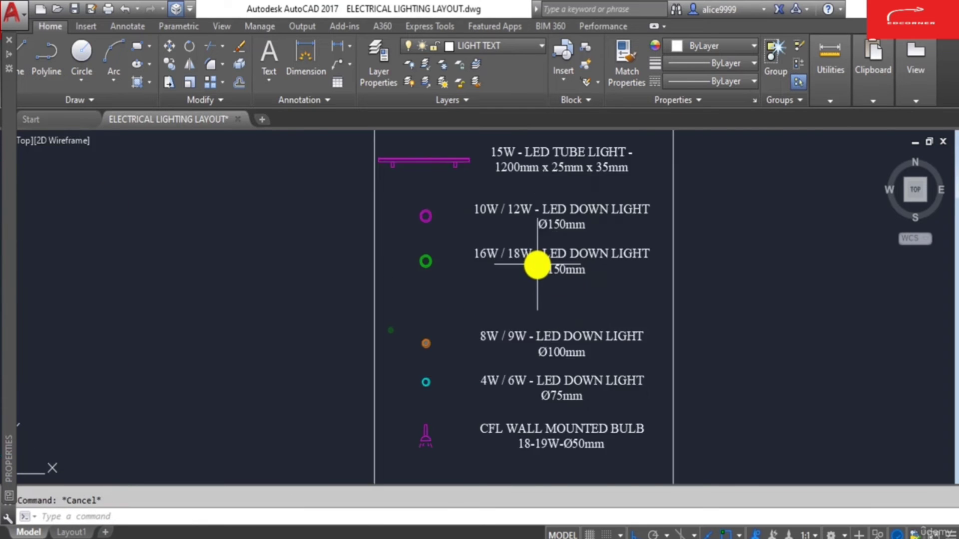
type("co")
key("Return")
left_click(503, 243)
left_click(283, 276)
left_click(225, 265)
key("Return")
left_click(303, 276)
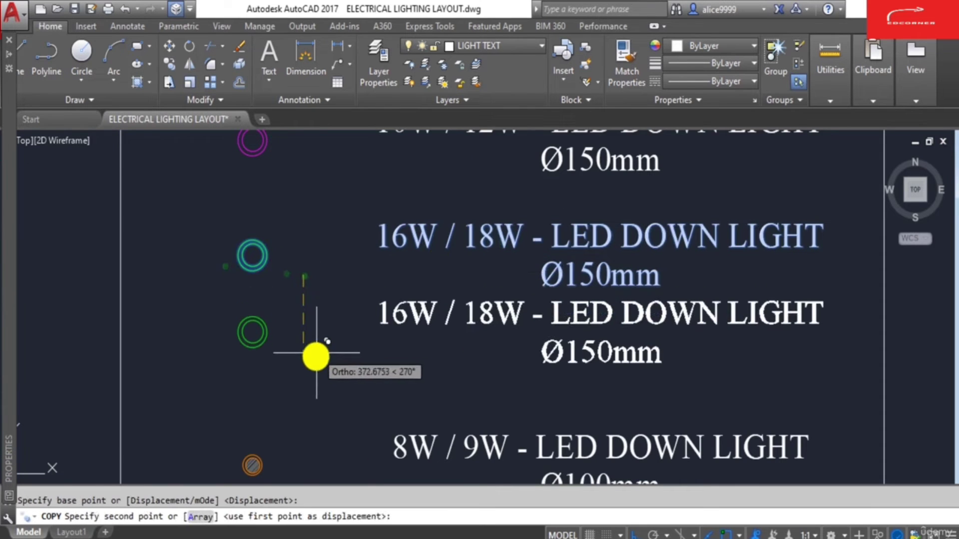
left_click(317, 381)
key("Escape")
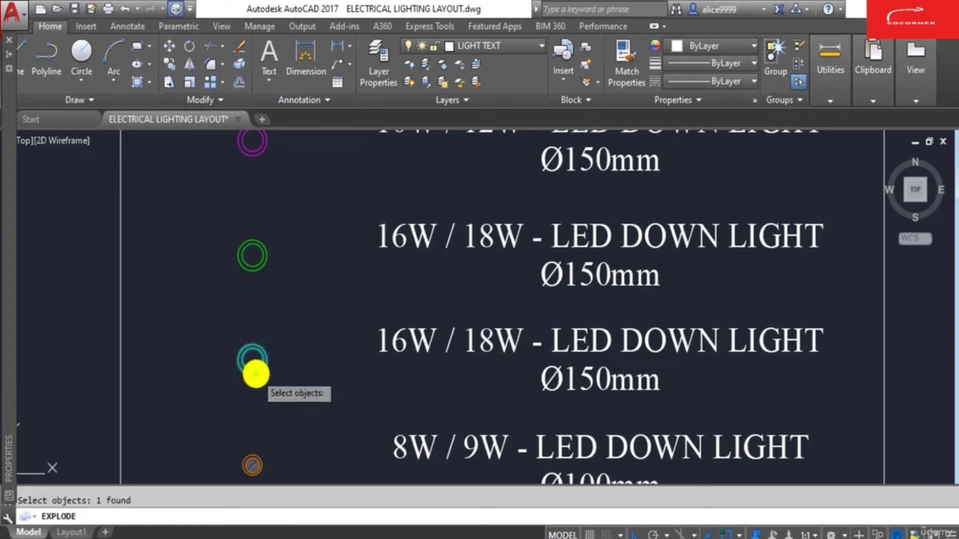
Explode the copied down light symbol in the legend and set the colour of its two circles to Red.
key("Return")
left_click(280, 392)
left_click(225, 347)
mouse_move(8, 245)
double_click(147, 90)
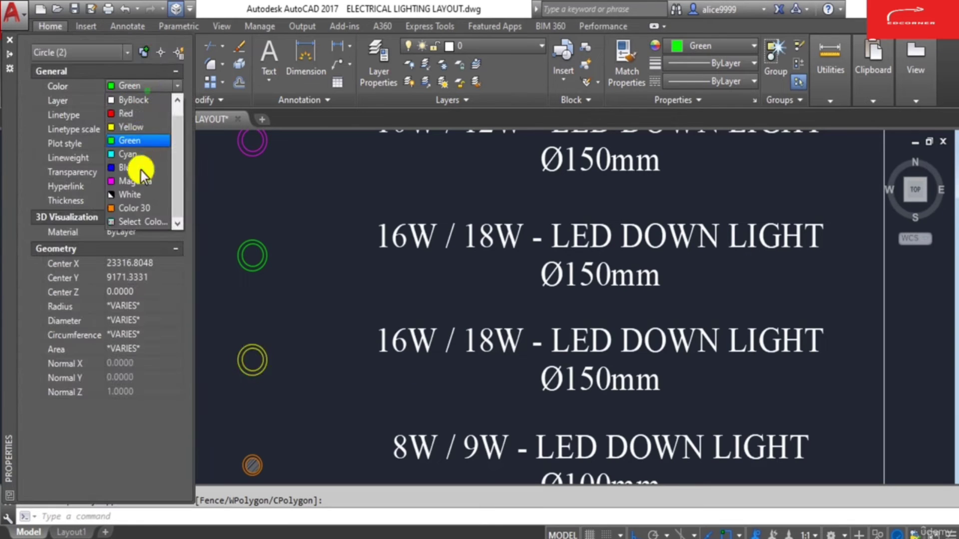
left_click(133, 114)
key("Escape")
Define the two red circles as a block named 18W EMERGENCY LED, with the circle centre as its base point.
middle_click_drag(308, 357, 365, 338)
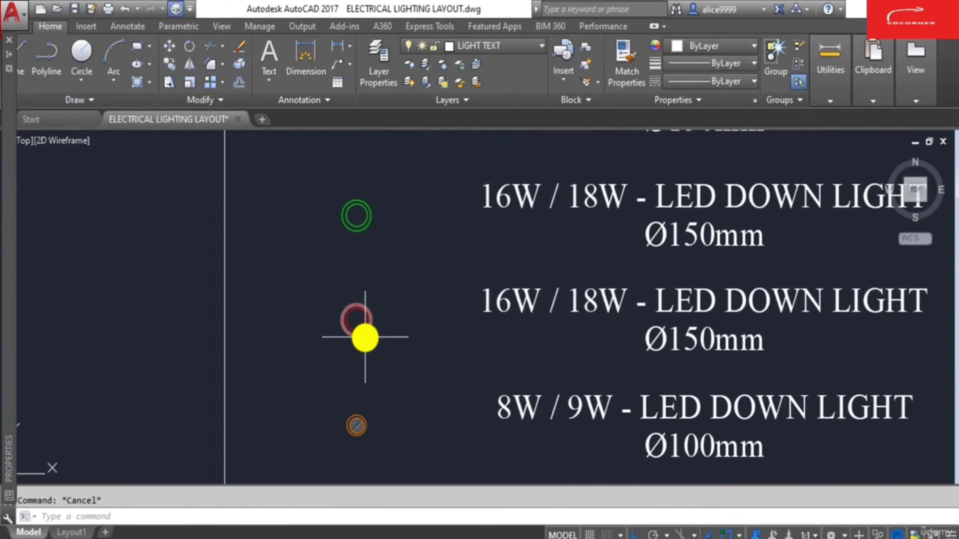
type("B")
key("Return")
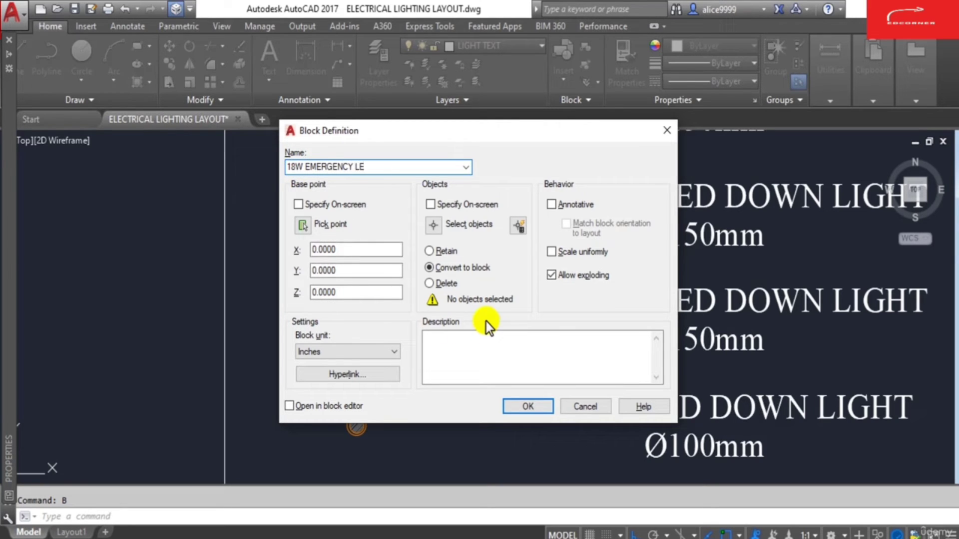
type("D")
left_click(431, 226)
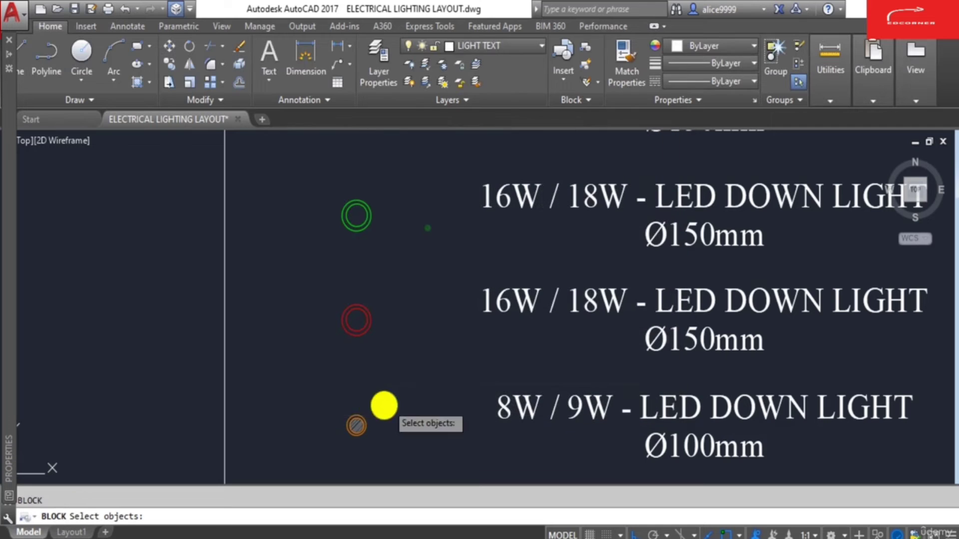
left_click(303, 302)
left_click(472, 412)
key("Return")
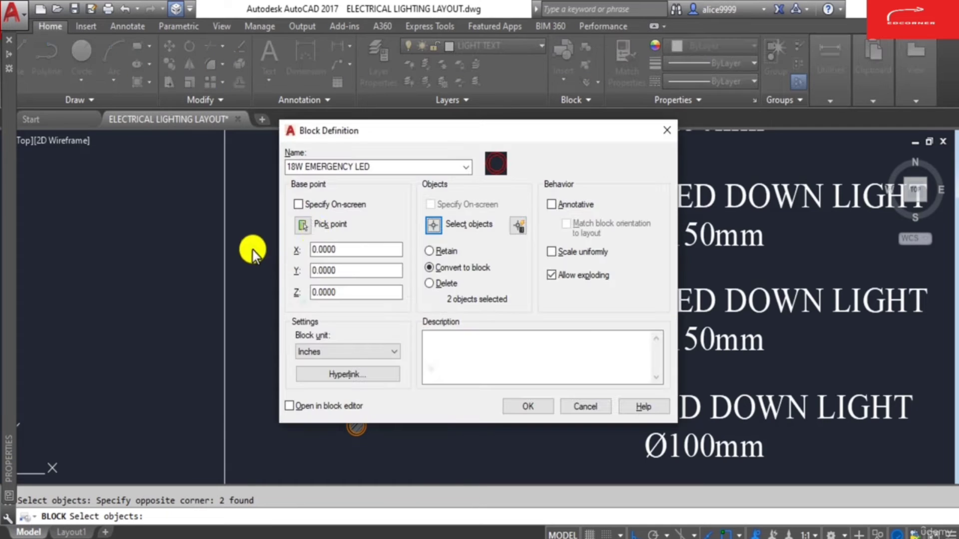
left_click(303, 225)
left_click(354, 322)
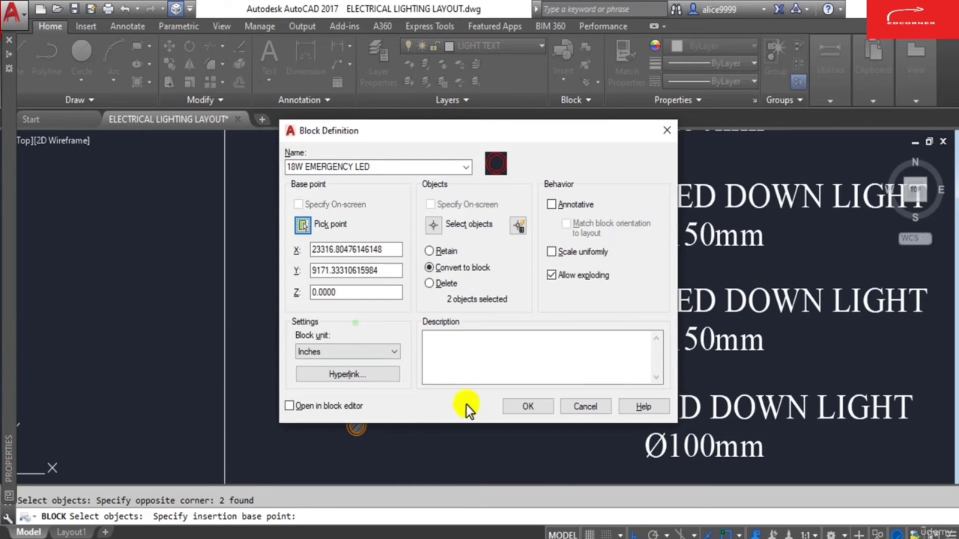
left_click(514, 409)
Edit the red symbol's legend text to read "16W / 18W - EMERGENCY LED DOWN LIGHT".
scroll(488, 360, "down", 3)
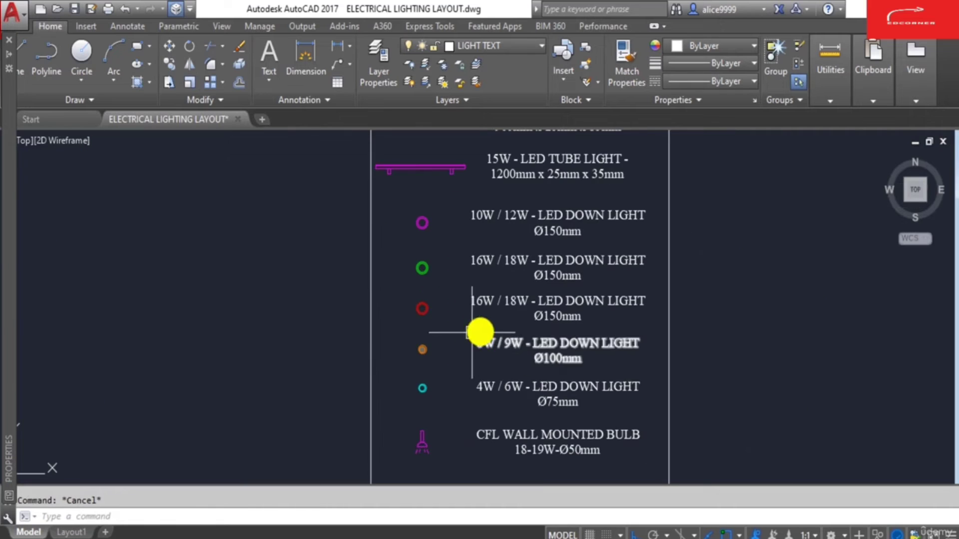
scroll(529, 311, "up", 2)
double_click(585, 302)
left_click(560, 295)
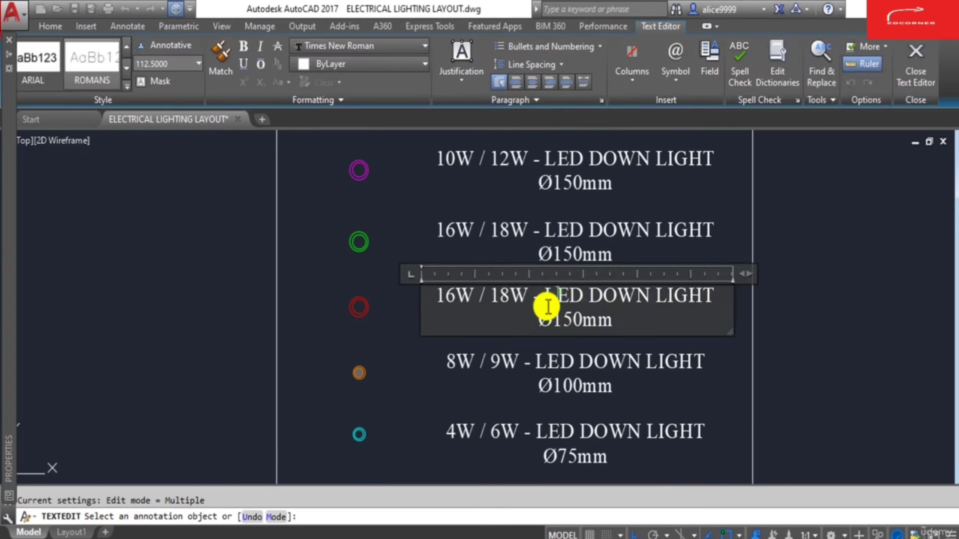
type("EMER")
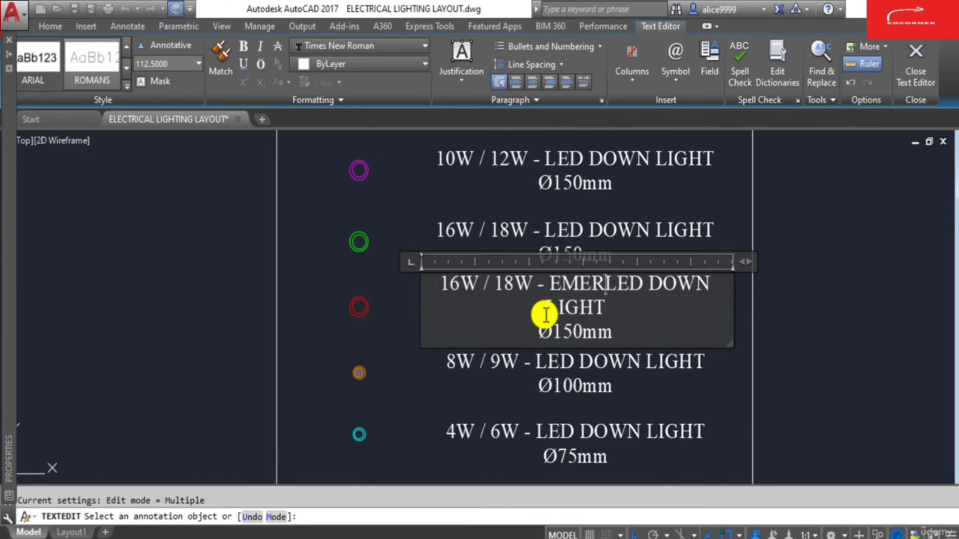
type("GENCY")
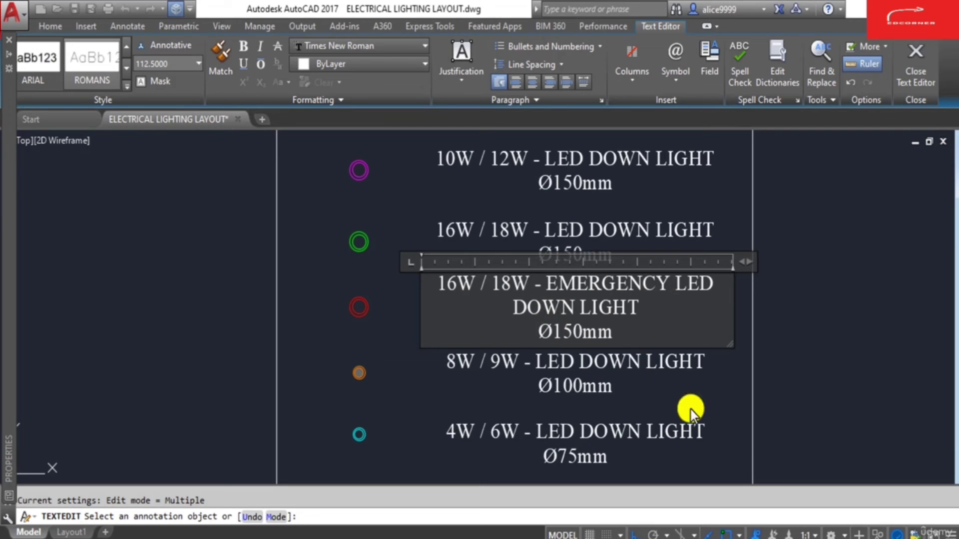
left_click(691, 414)
key("Escape")
Stretch the three legend entries below the emergency light slightly downward to clear its three-line description.
scroll(676, 408, "down", 5)
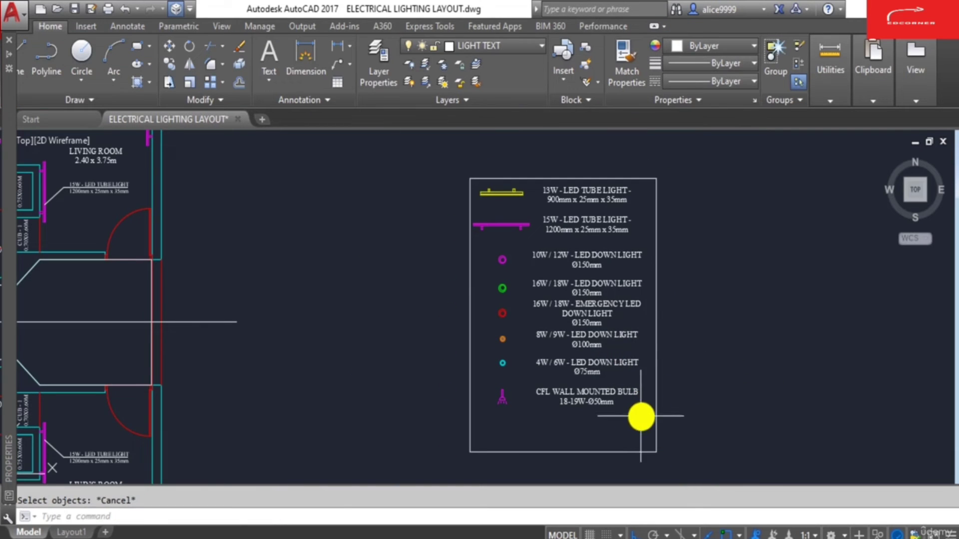
type("s")
key("Return")
left_click(645, 417)
left_click(483, 329)
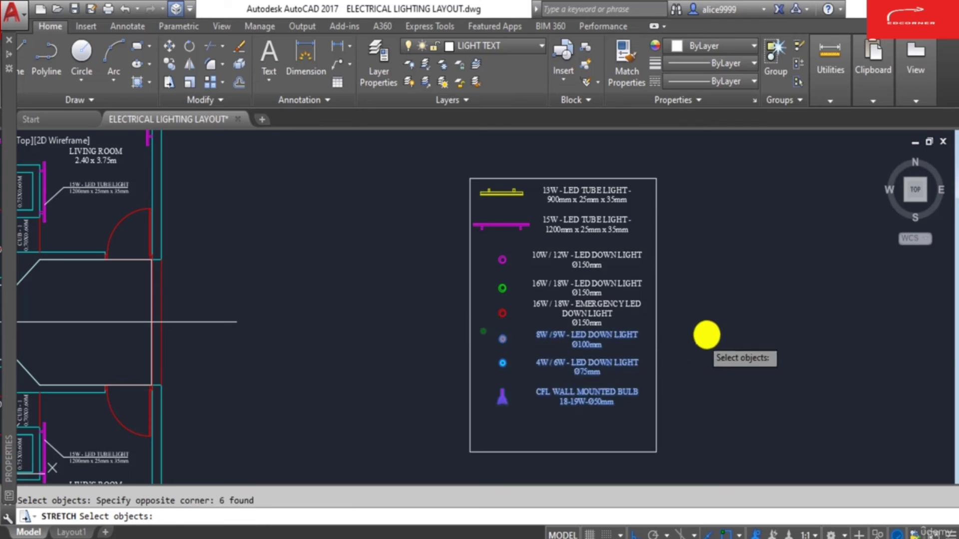
key("Return")
left_click(711, 333)
left_click(712, 343)
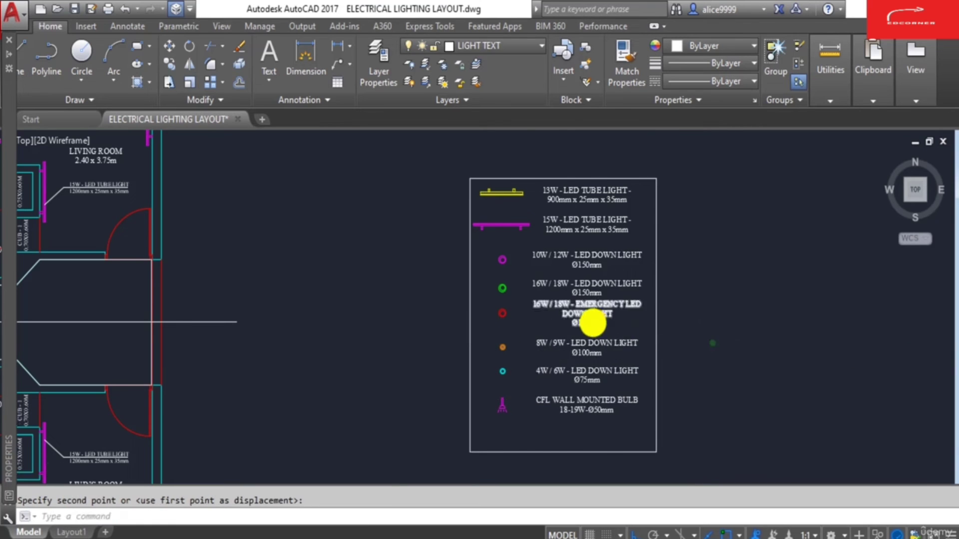
Stretch the bottom edge of the legend frame upward, closer to the CFL wall mounted bulb entry.
scroll(624, 318, "up", 3)
key("Escape")
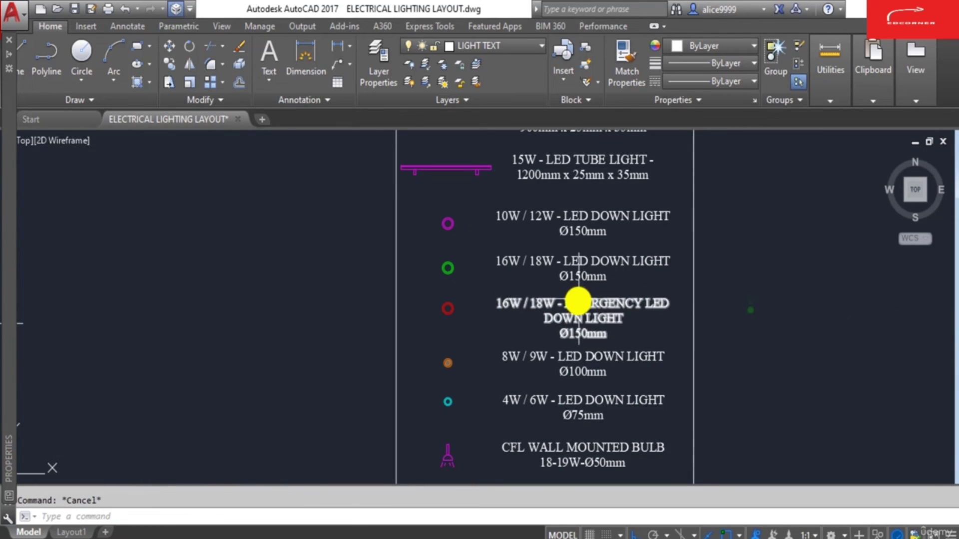
scroll(528, 356, "down", 4)
scroll(557, 401, "up", 2)
type("s")
key("Return")
left_click(634, 424)
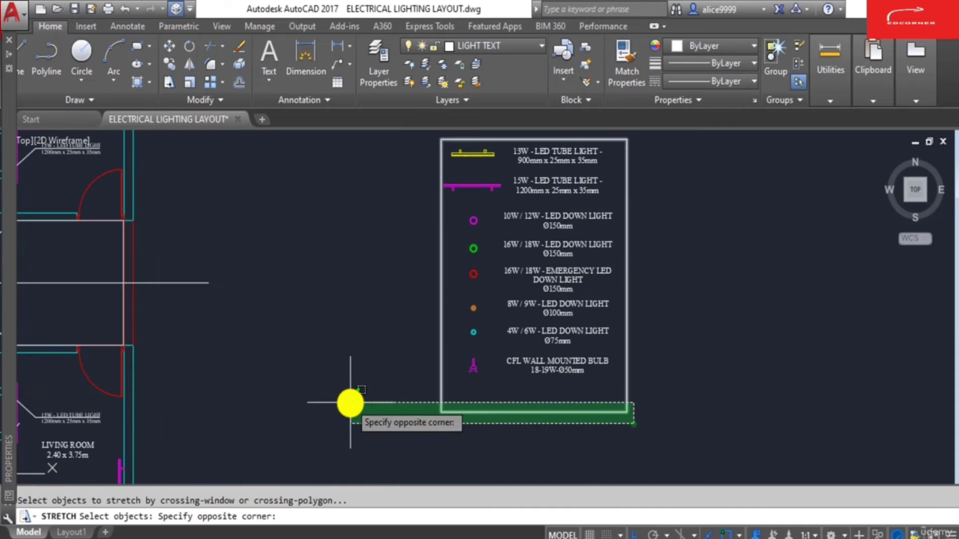
left_click(350, 403)
key("Return")
left_click(343, 361)
left_click(342, 335)
scroll(567, 336, "down", 4)
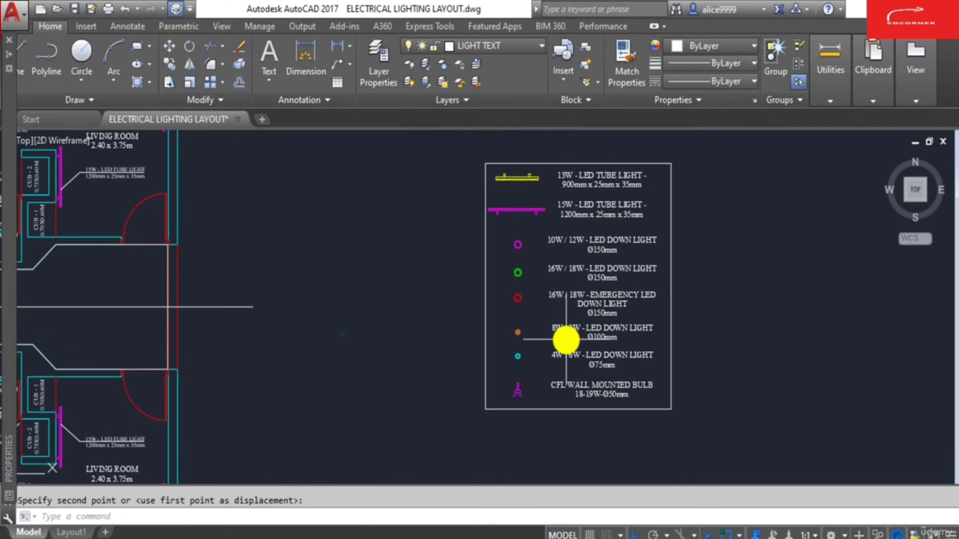
scroll(502, 319, "up", 3)
key("Escape")
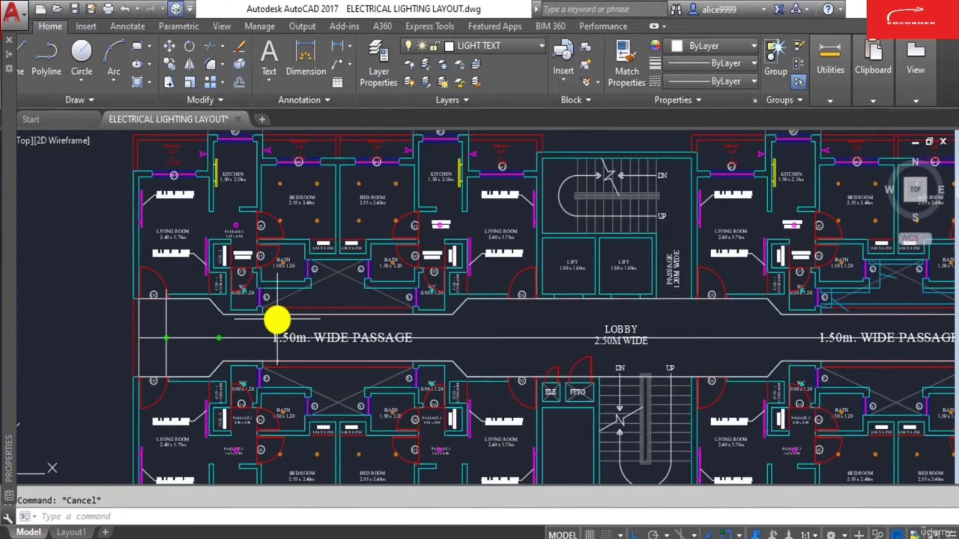
scroll(188, 341, "up", 3)
type("co")
key("Return")
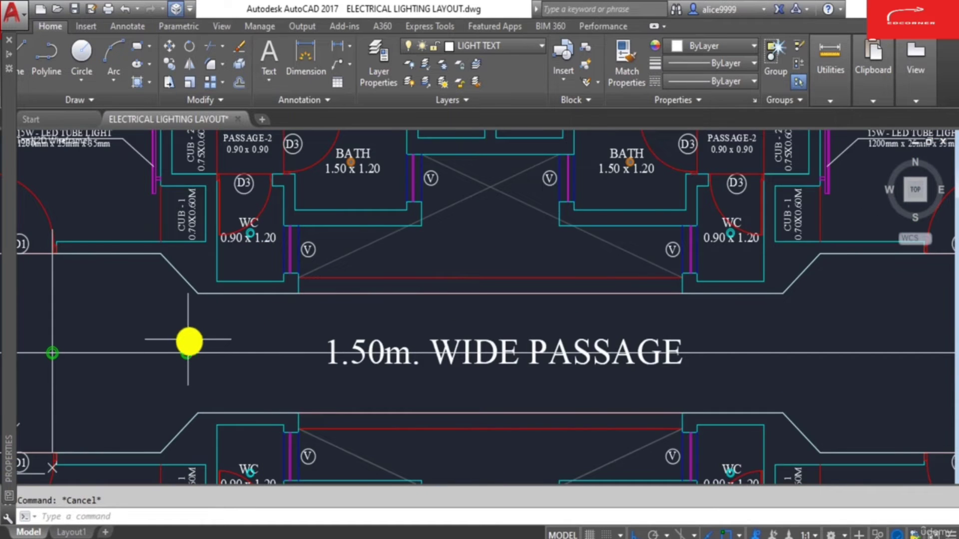
Offset the vertical guide line through the westernmost green down light 1800 units east in the passage.
middle_click_drag(195, 357, 342, 360)
type("o")
key("Return")
type("180")
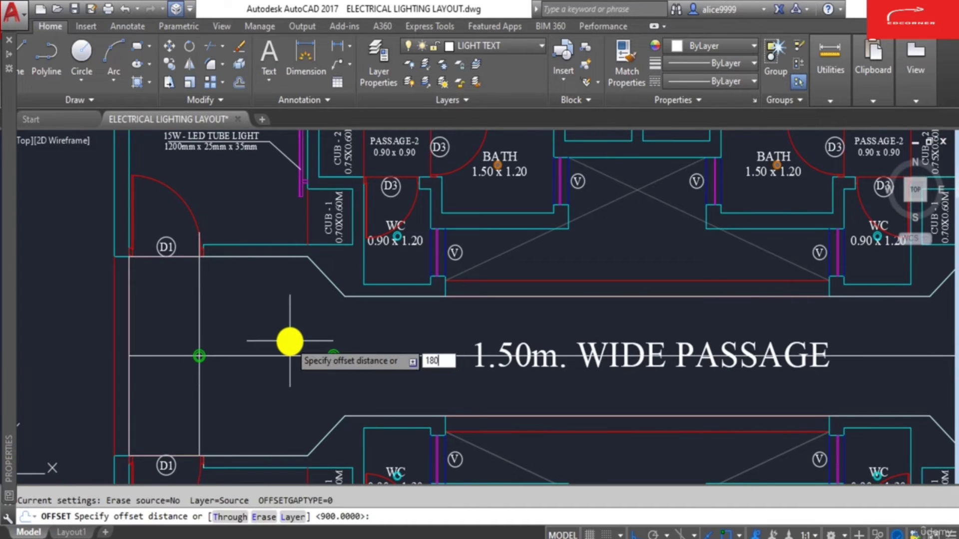
type("0")
key("Return")
left_click(199, 314)
left_click(336, 302)
key("Escape")
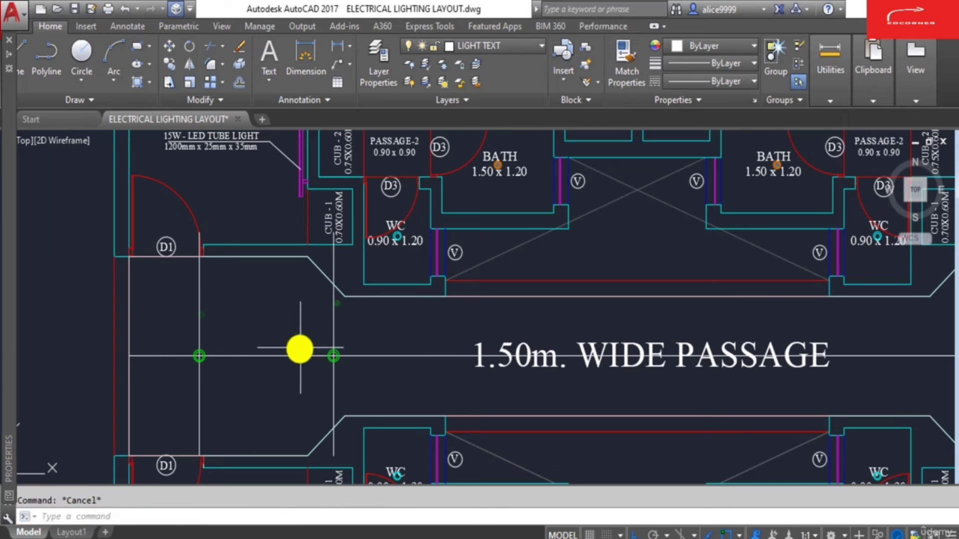
Delete the second green down light at the new guide line in the passage.
left_click(300, 349)
key("Escape")
scroll(446, 323, "down", 4)
Copy the red emergency down light by its centre from the legend to the intersection of the second guide line and passage centre line.
type("co")
key("Return")
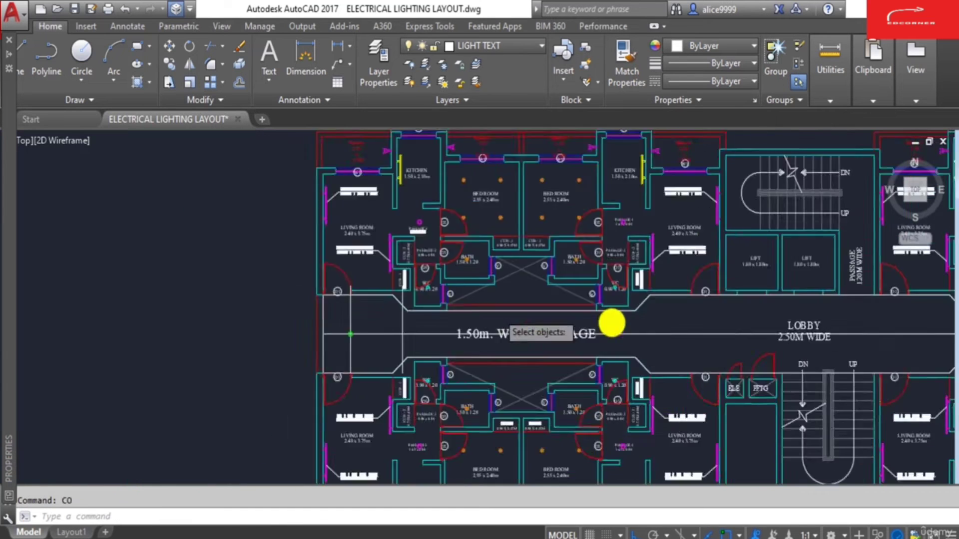
scroll(613, 323, "down", 4)
scroll(739, 324, "up", 8)
left_click(690, 349)
key("Return")
scroll(696, 353, "up", 6)
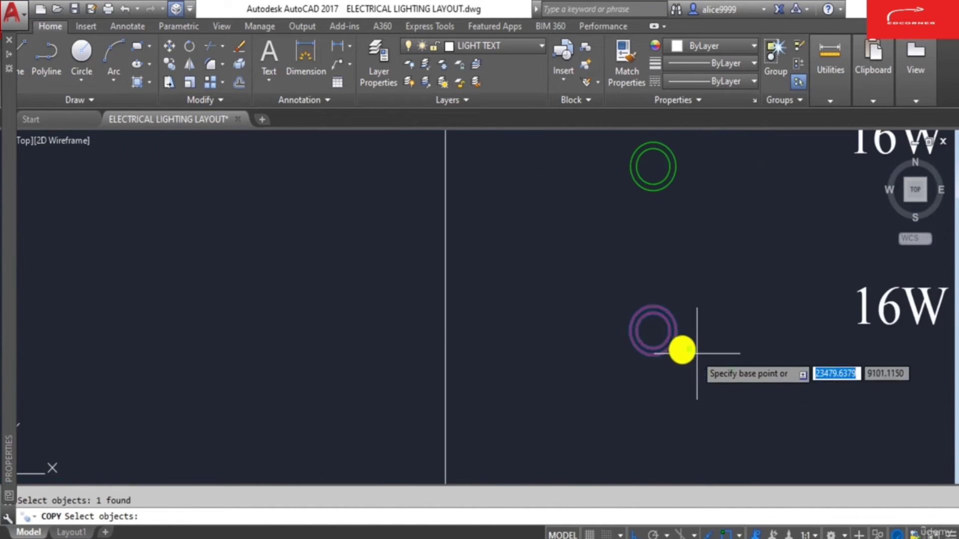
left_click(653, 331)
scroll(820, 353, "down", 5)
scroll(435, 364, "down", 4)
scroll(246, 358, "up", 6)
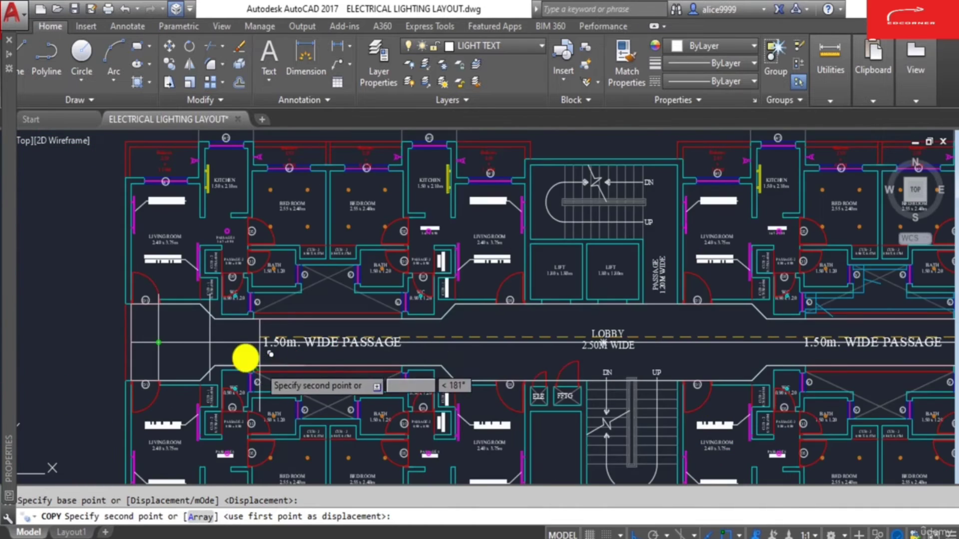
scroll(245, 358, "up", 6)
left_click(274, 349)
key("Return")
Offset the guide line through the red emergency light east three times in succession at 1800 unit spacing.
scroll(393, 342, "down", 3)
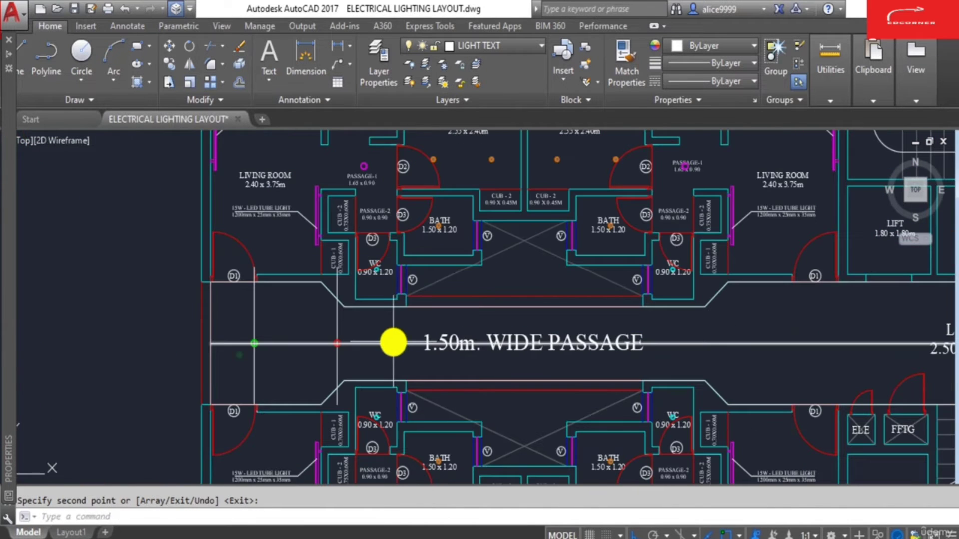
type("o")
key("Return")
type("1800")
key("Return")
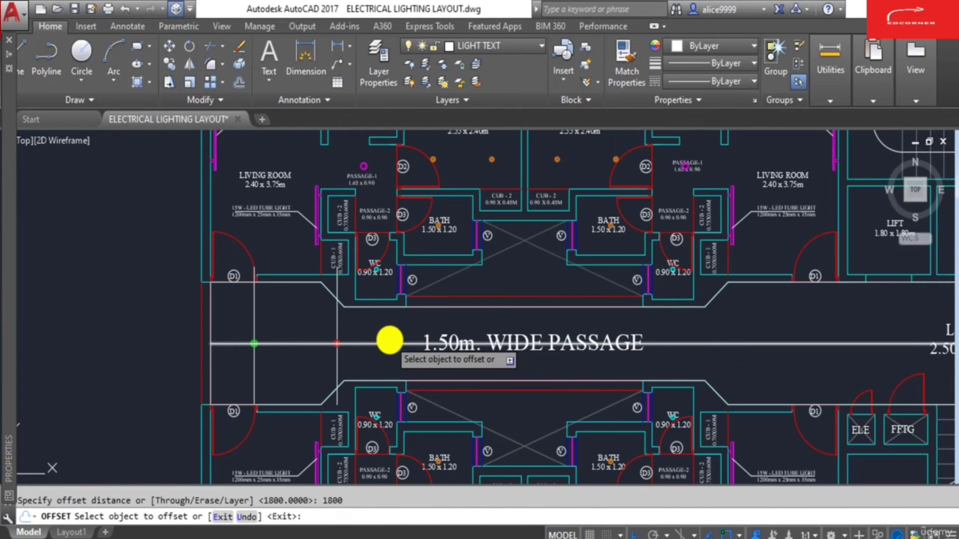
left_click(339, 324)
left_click(374, 323)
left_click(419, 322)
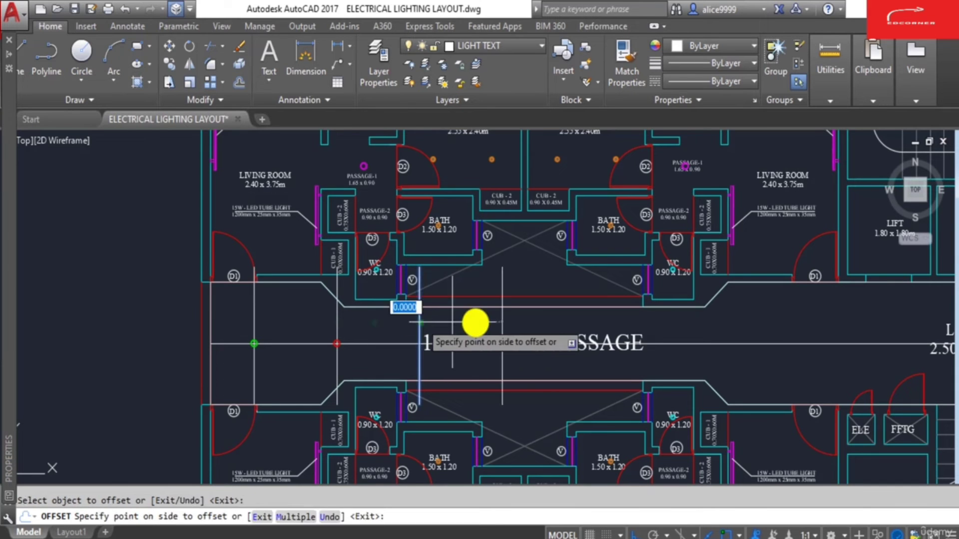
left_click(493, 325)
left_click(503, 326)
left_click(570, 325)
Add three more 1800-unit offset guide lines eastward, from the west passage up to the start of the lobby.
middle_click_drag(628, 333, 532, 347)
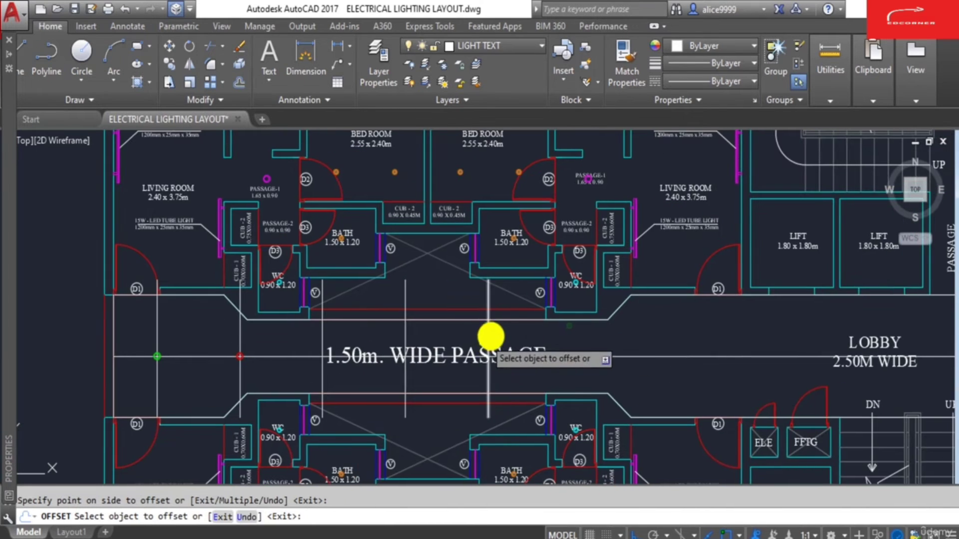
left_click(490, 336)
left_click(579, 338)
left_click(570, 338)
left_click(650, 339)
left_click(653, 339)
left_click(759, 339)
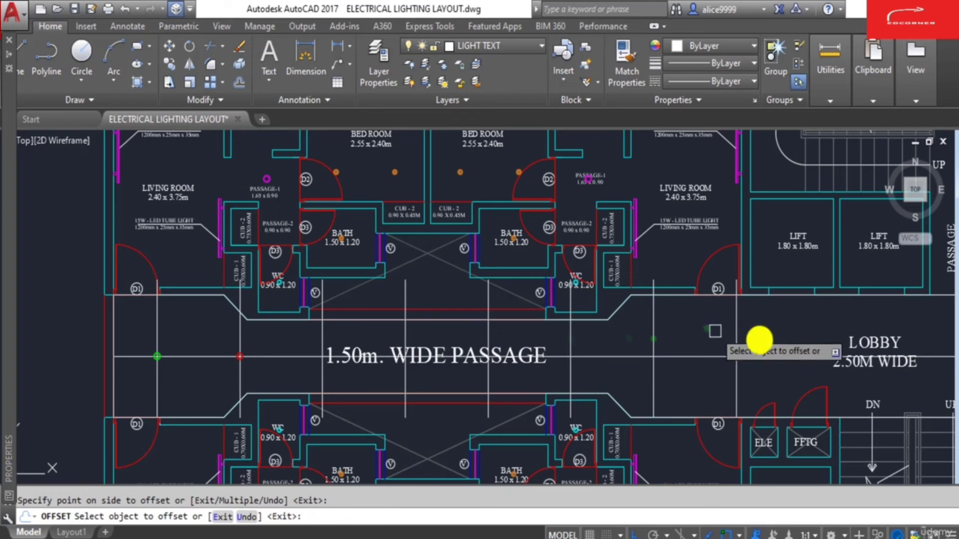
Continue the 1800-unit guide lines with three offsets eastward across the lobby in front of the lifts.
left_click(738, 331)
middle_click_drag(796, 328, 555, 360)
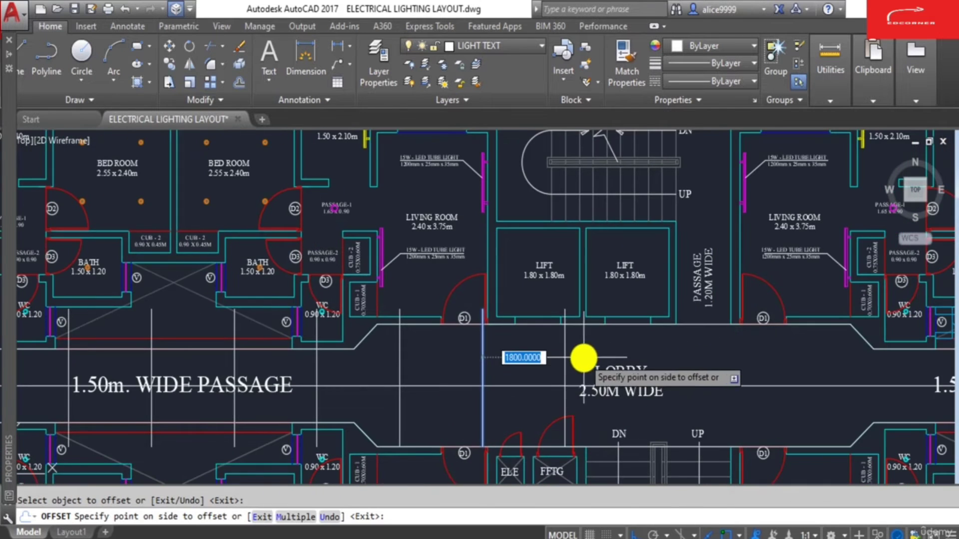
left_click(570, 354)
left_click(568, 352)
left_click(663, 347)
left_click(649, 345)
left_click(715, 343)
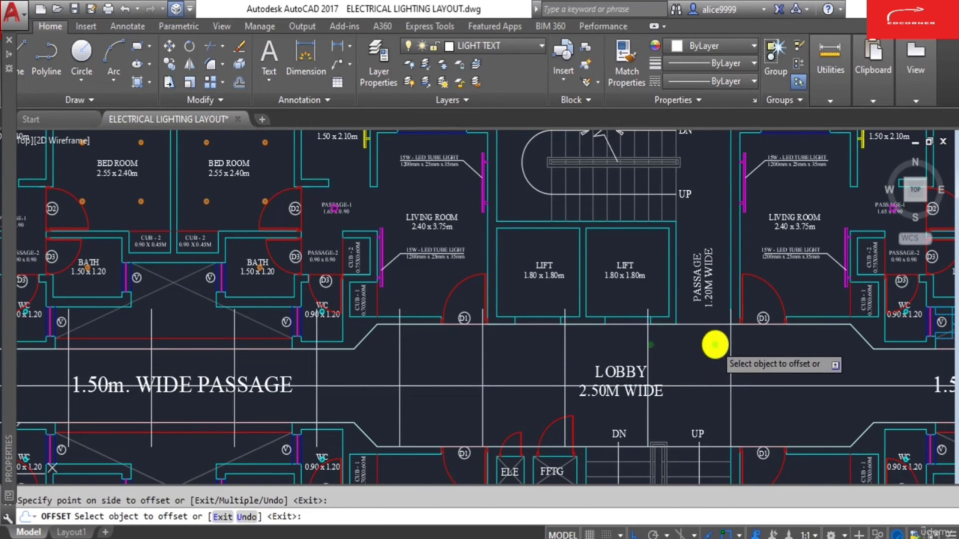
Offset four more guide lines eastward at 1800 spacing, from the east side of the lobby into the east passage.
left_click(731, 346)
left_click(805, 360)
middle_click_drag(805, 359, 552, 361)
left_click(550, 361)
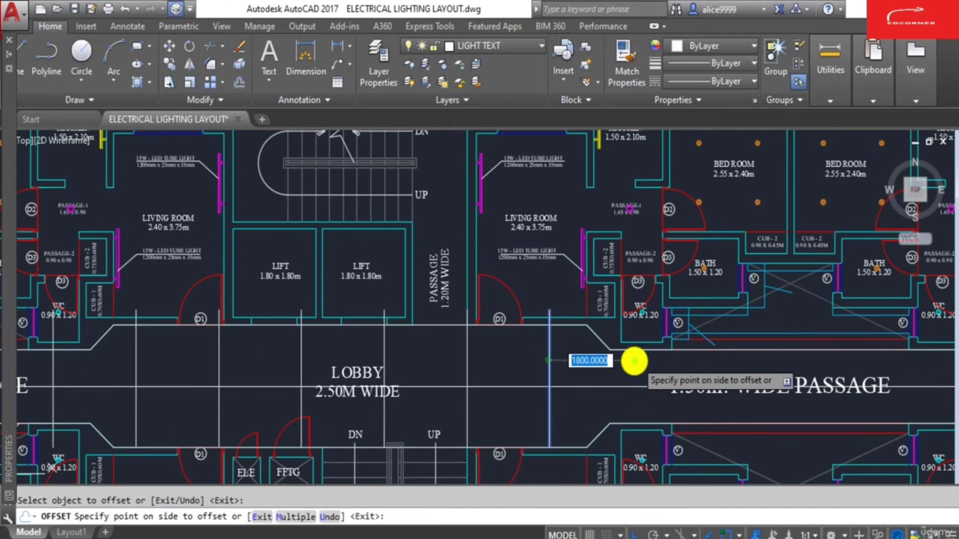
left_click(634, 362)
left_click(633, 363)
left_click(746, 356)
left_click(717, 366)
left_click(784, 367)
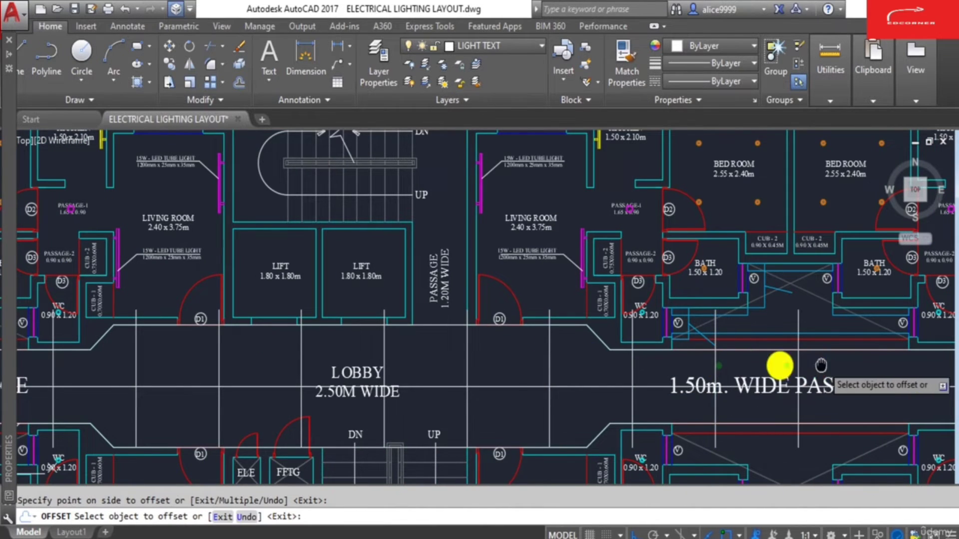
Add the final three 1800-unit offset guide lines through to the east end of the passage.
middle_click_drag(781, 368, 550, 357)
left_click(540, 365)
left_click(623, 365)
left_click(621, 364)
left_click(666, 364)
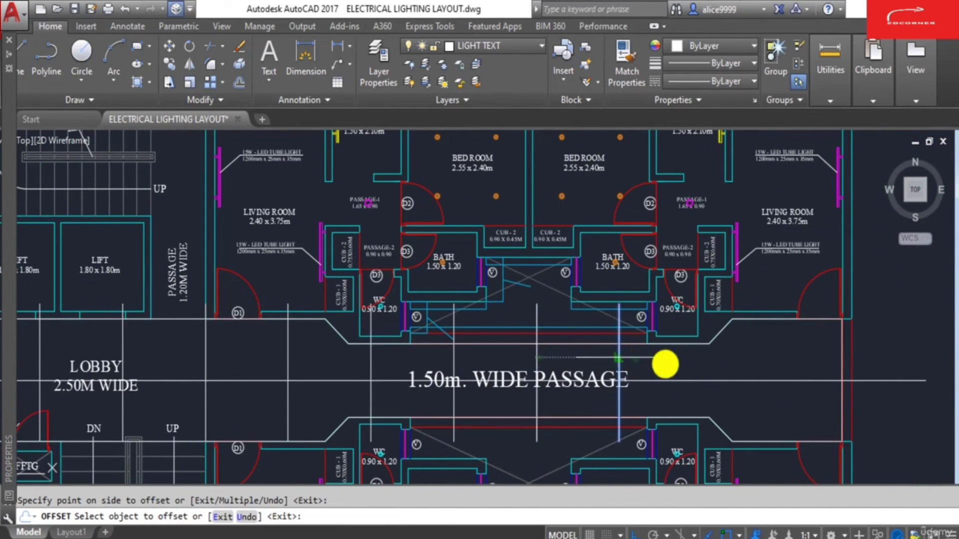
left_click(704, 359)
left_click(798, 356)
key("Escape")
scroll(817, 347, "down", 4)
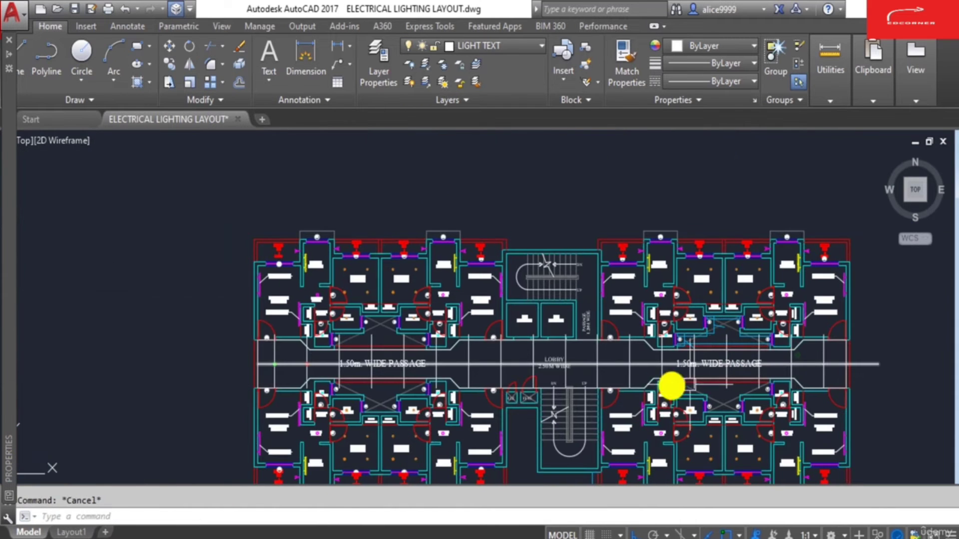
Copy the green and red down light pair at the passage's west end 3600 units east onto the next two guide lines.
type("CO")
key("Return")
scroll(274, 368, "up", 3)
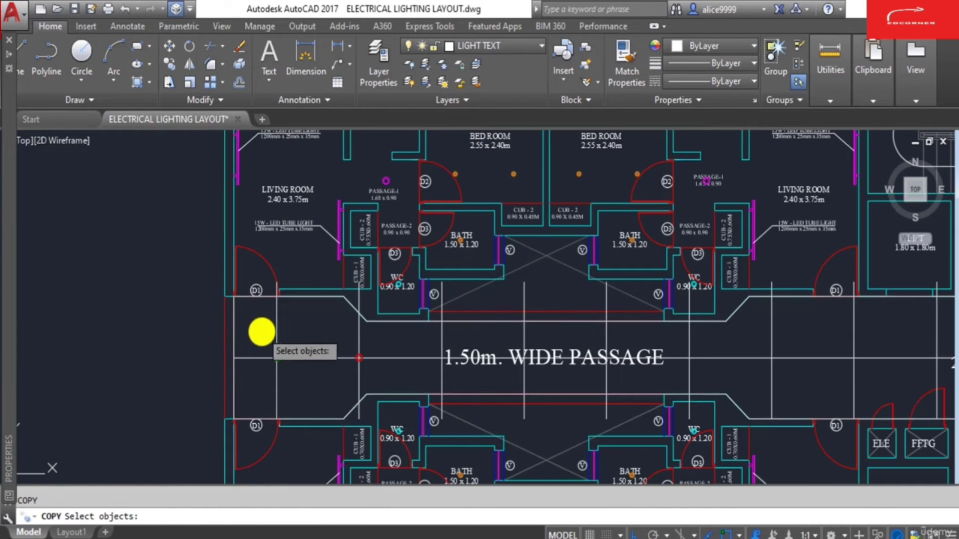
left_click(261, 332)
left_click(383, 379)
key("Return")
scroll(266, 360, "up", 4)
left_click(306, 302)
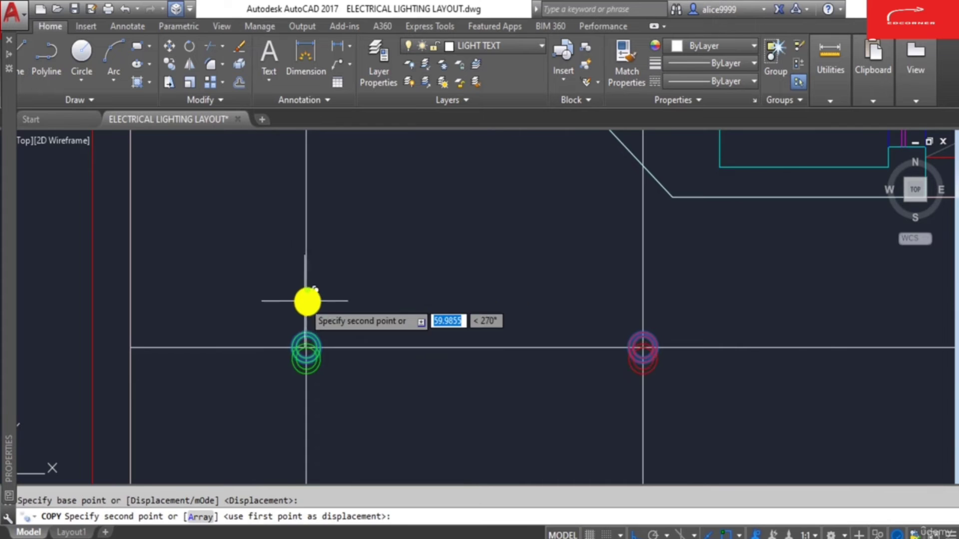
scroll(311, 302, "down", 3)
left_click(575, 295)
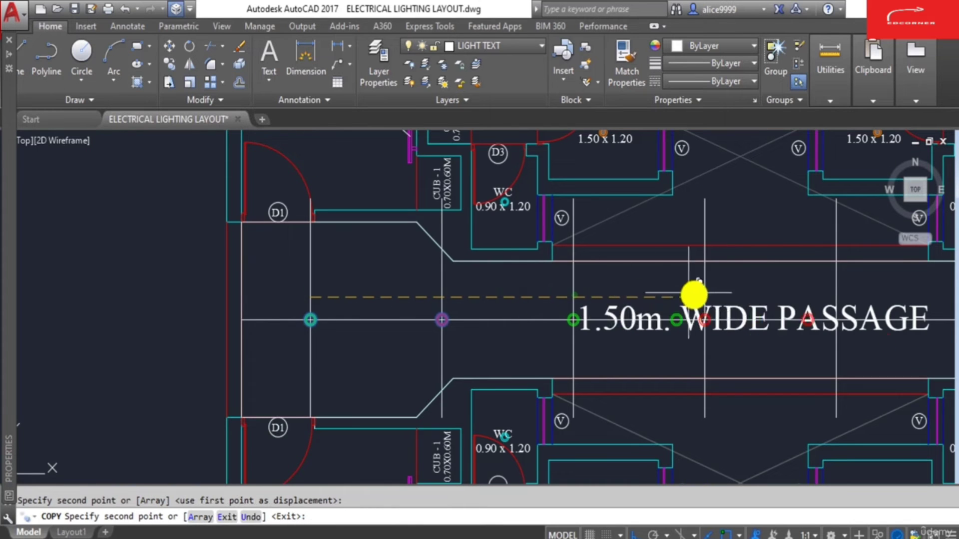
Place further copies of the light pair every 3600 units along the remaining guide lines to the passage's east end.
middle_click_drag(810, 307, 544, 312)
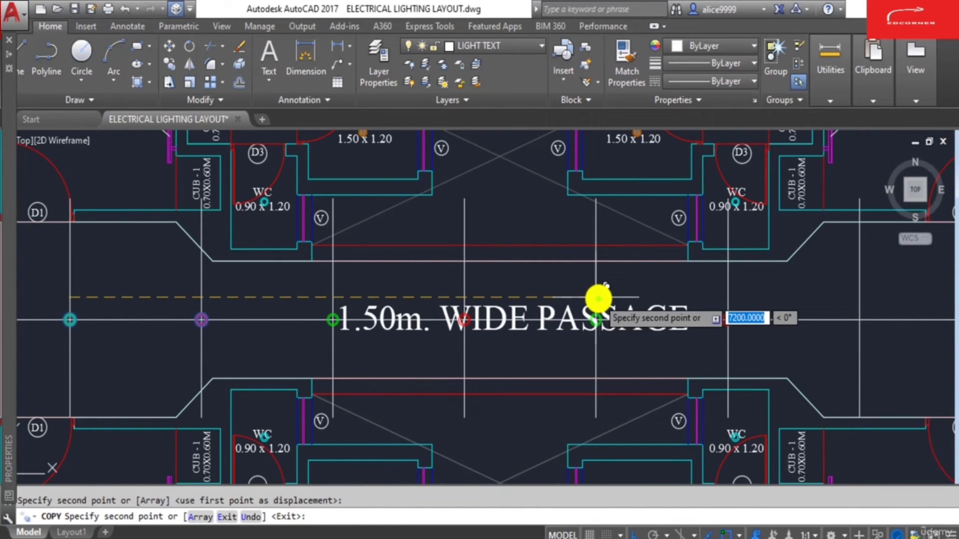
middle_click_drag(804, 290, 726, 274)
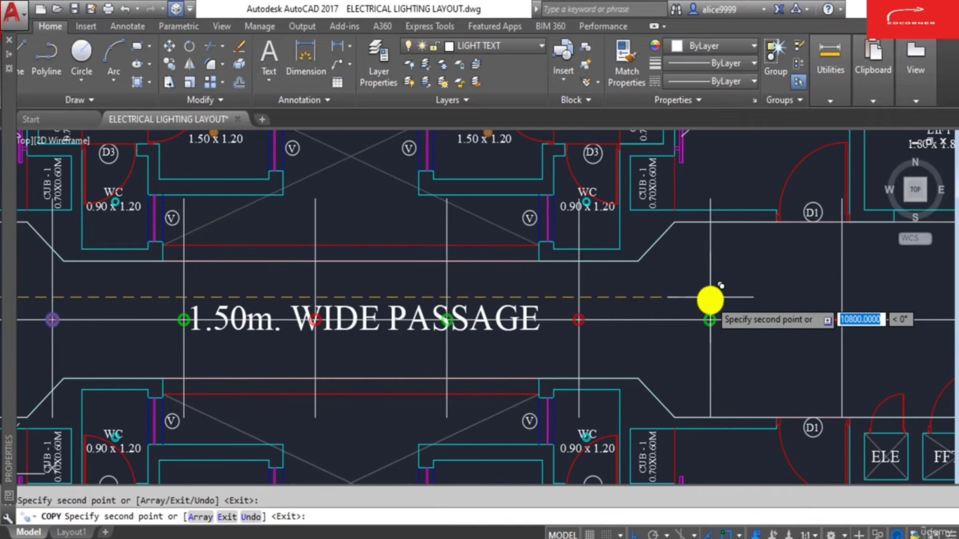
middle_click_drag(825, 307, 389, 295)
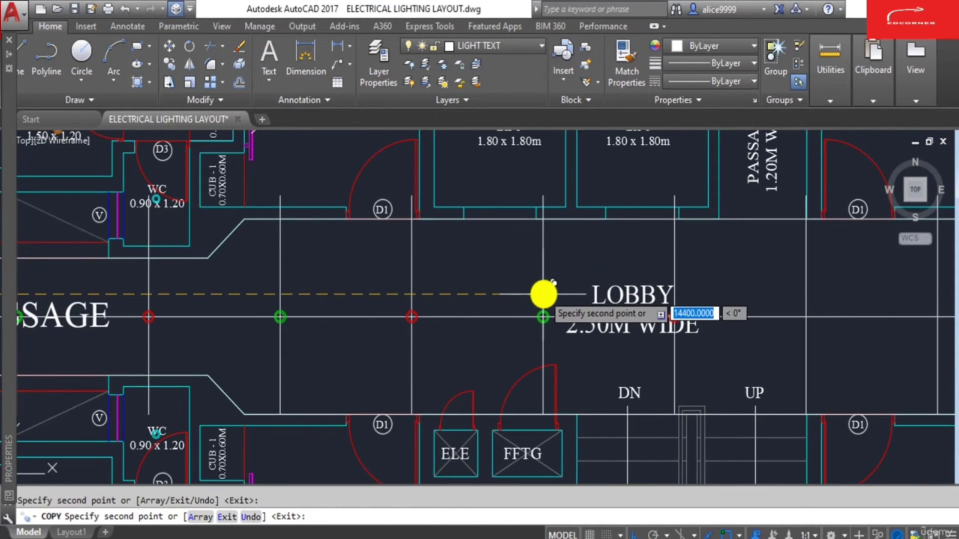
mouse_move(803, 294)
middle_mouse_down()
mouse_move(584, 306)
mouse_move(527, 295)
middle_mouse_up()
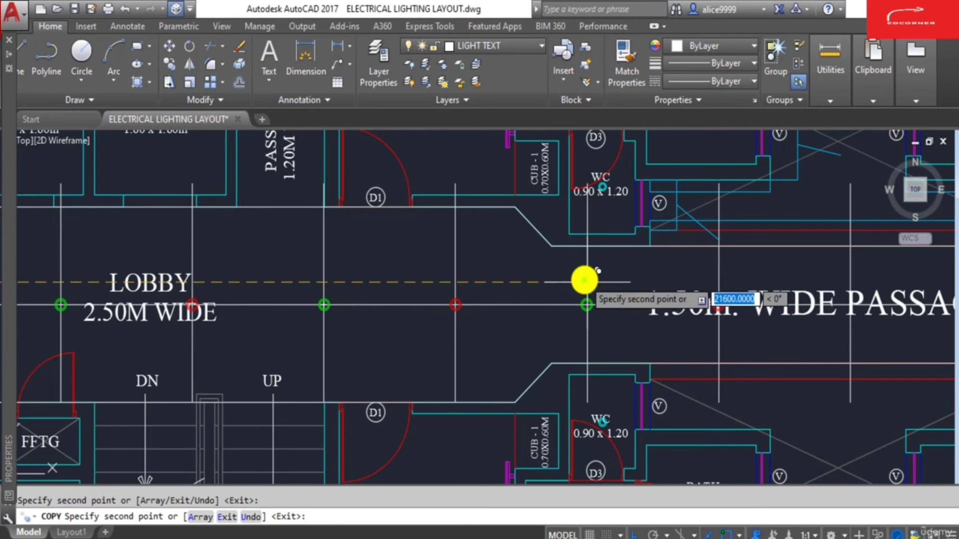
middle_click_drag(869, 336, 488, 310)
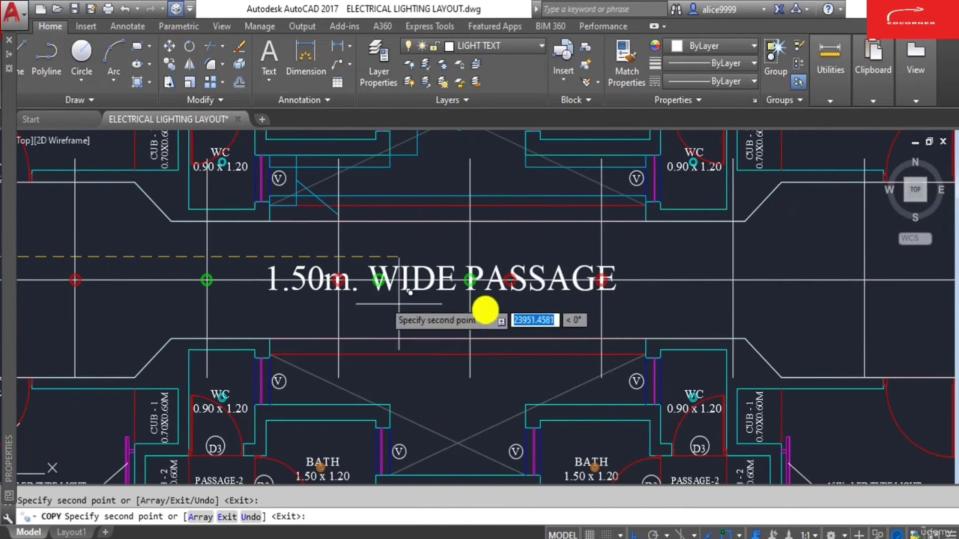
middle_click_drag(890, 276, 503, 277)
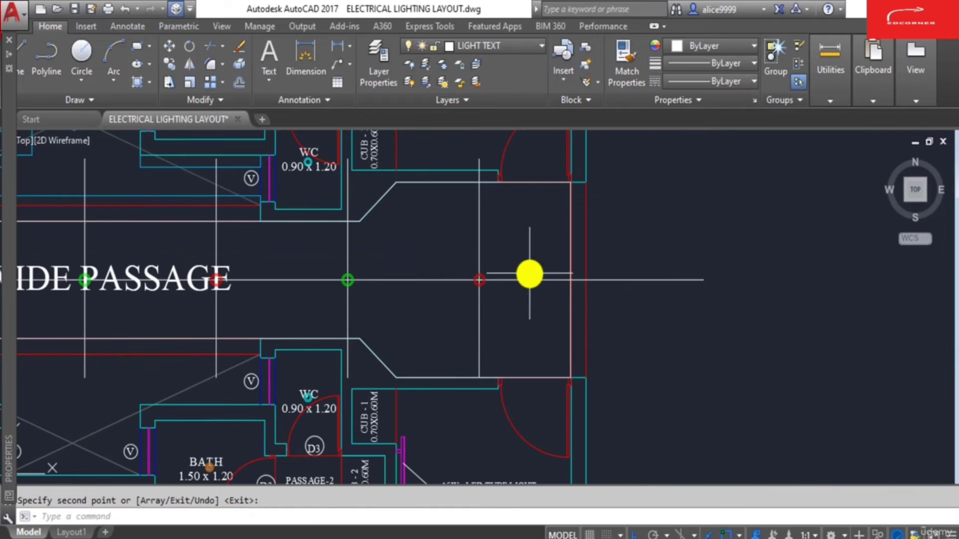
key("Escape")
Erase the passage centre line and the vertical guide lines at the east end of the passage.
scroll(608, 286, "down", 2)
middle_click_drag(460, 320, 635, 323)
scroll(669, 325, "down", 1)
middle_click_drag(214, 322, 262, 327)
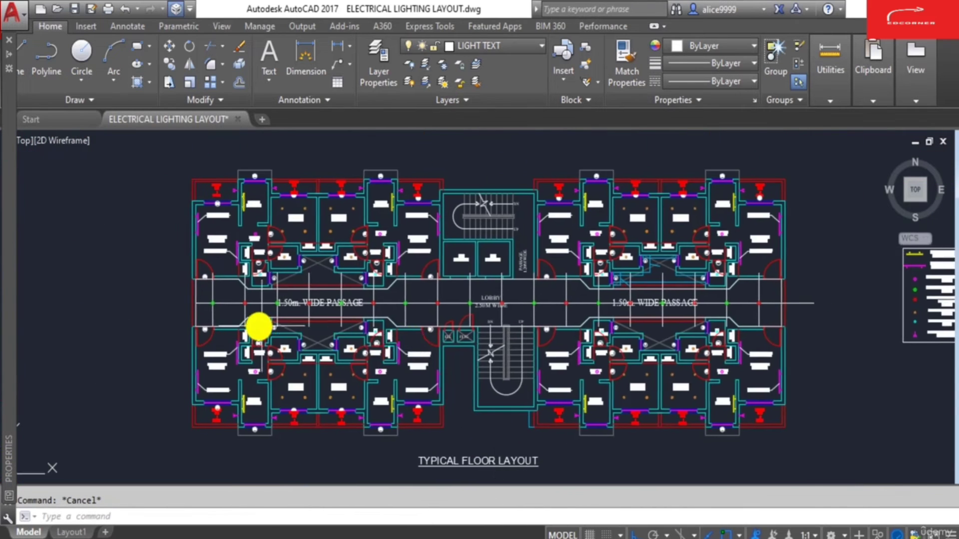
scroll(258, 327, "up", 2)
scroll(717, 295, "up", 4)
type("e")
key("Return")
left_click(716, 294)
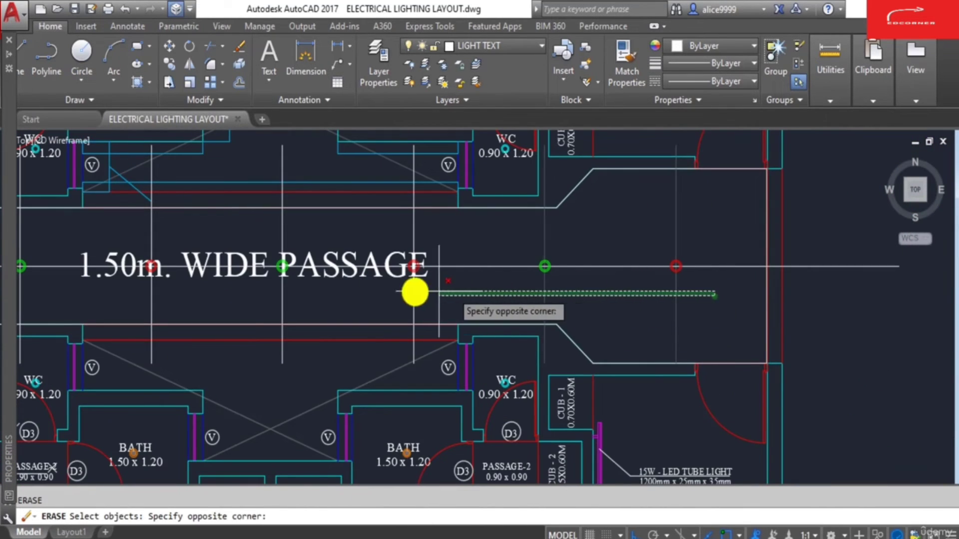
left_click(414, 293)
key("Escape")
scroll(634, 266, "down", 3)
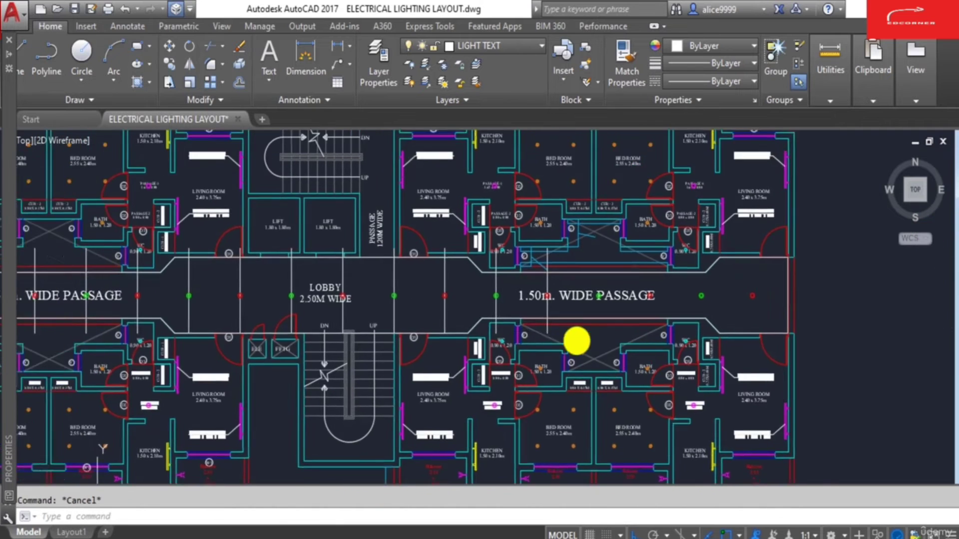
Erase the vertical guide lines between the east passage text and the lobby.
scroll(533, 315, "up", 3)
type("e")
key("Return")
left_click(581, 307)
left_click(279, 313)
key("Return")
middle_click_drag(289, 327, 636, 339)
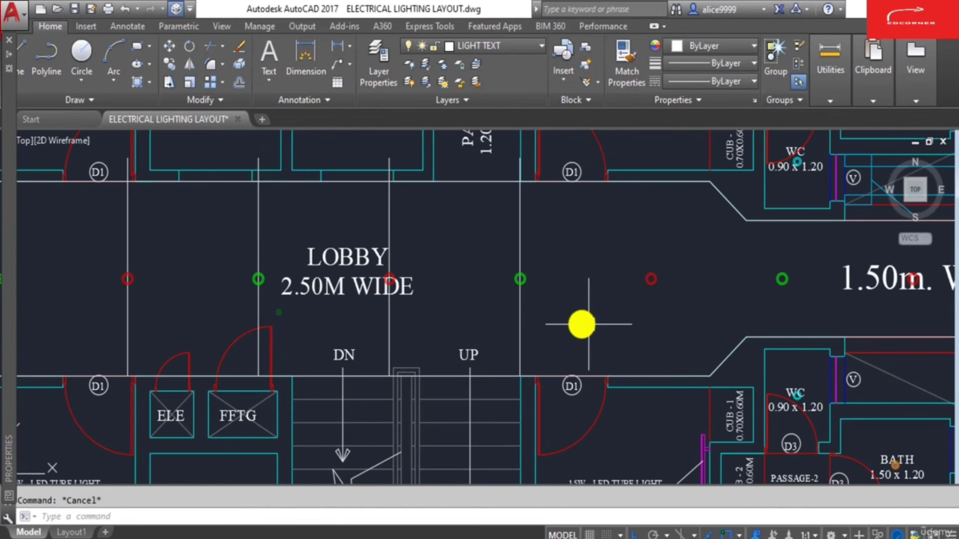
Erase the four vertical guide lines crossing the lobby in front of the lifts and stairs.
type("e")
key("Return")
left_click(549, 350)
left_click(372, 315)
left_click(274, 230)
left_click(120, 235)
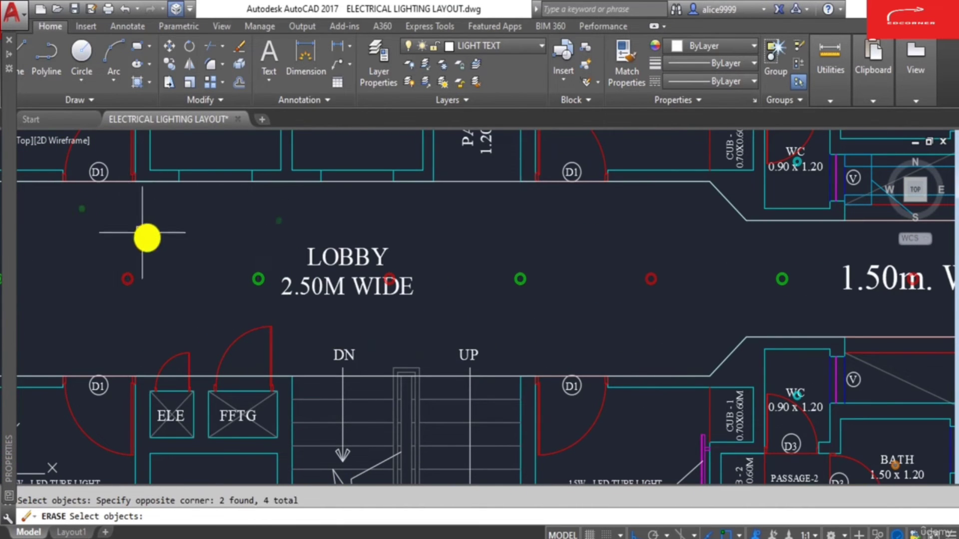
key("Return")
Erase all remaining vertical guide lines from the lobby's west side through the west passage.
middle_click_drag(186, 251, 882, 258)
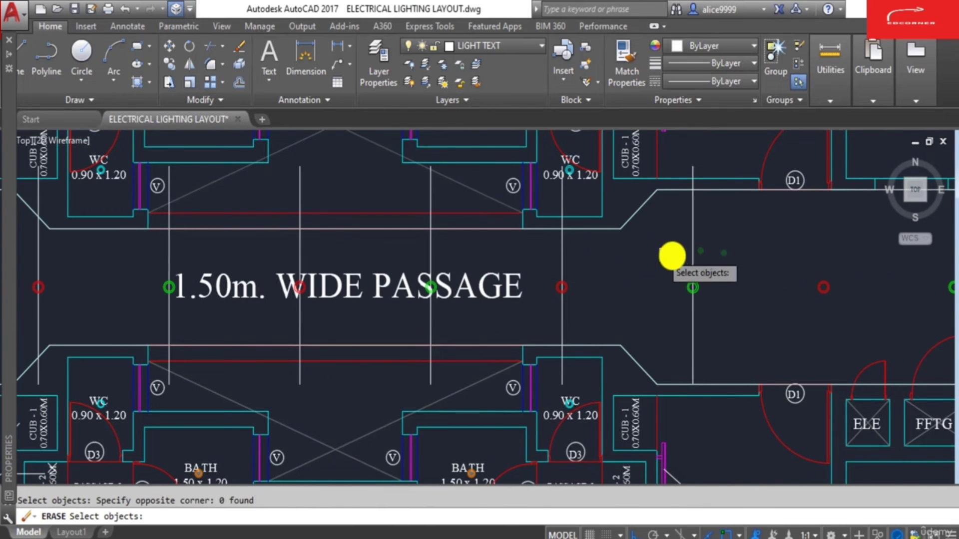
key("Return")
middle_click_drag(500, 287, 696, 310)
key("Escape")
type("e")
key("Return")
left_click(521, 273)
left_click(226, 271)
key("Return")
middle_click_drag(286, 290, 637, 269)
key("Escape")
key("Return")
key("Escape")
scroll(444, 298, "down", 2)
middle_click_drag(705, 335, 501, 321)
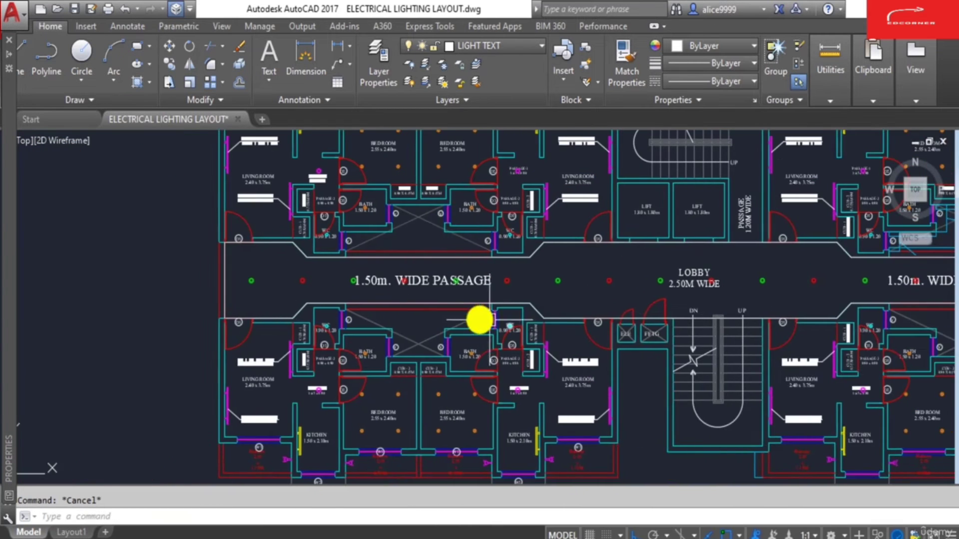
Move the west "1.50m. WIDE PASSAGE" text straight down about 425 units, clear of the down lights.
scroll(450, 287, "up", 2)
type("m")
key("Return")
left_click(486, 277)
key("Return")
left_click(597, 231)
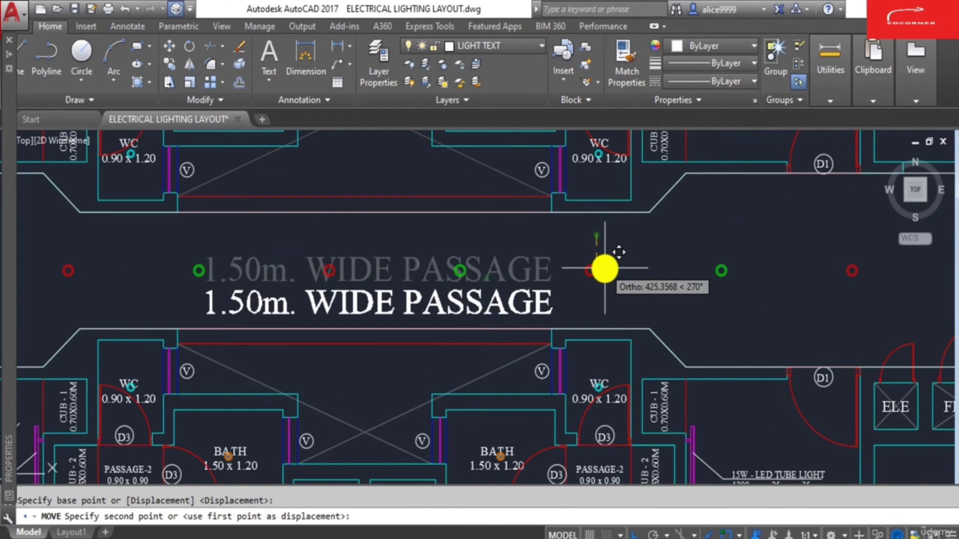
left_click(604, 267)
key("Escape")
Move the "LOBBY 2.50M WIDE" text upward, clear of the row of down lights.
scroll(497, 272, "down", 3)
middle_click_drag(618, 345, 443, 354)
scroll(506, 311, "up", 2)
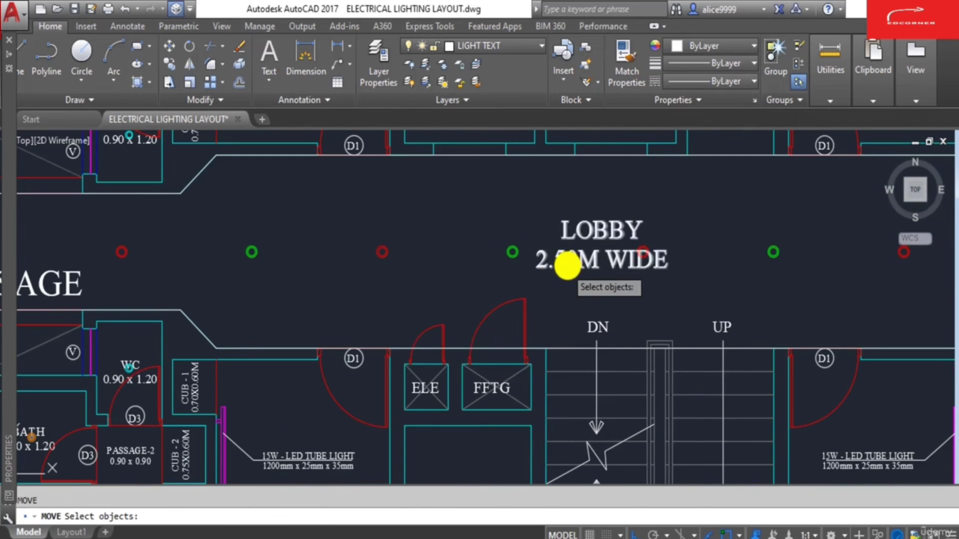
left_click(567, 265)
key("Return")
left_click(713, 218)
left_click(702, 196)
key("Escape")
scroll(736, 266, "down", 3)
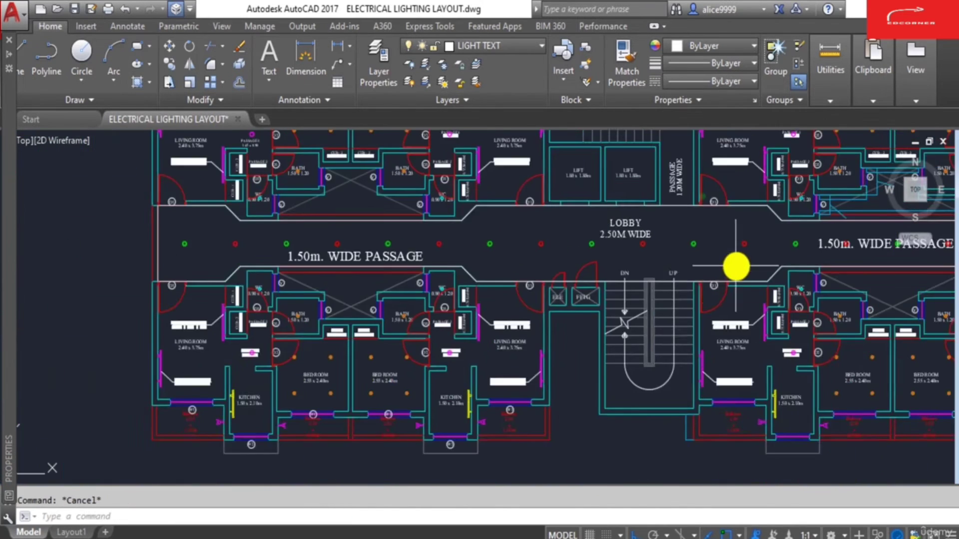
Move the east "1.50m. WIDE PASSAGE" text down below the row of down lights.
middle_click_drag(736, 266, 597, 301)
scroll(739, 281, "up", 2)
type("m")
key("Return")
scroll(737, 280, "up", 2)
left_click(737, 281)
key("Return")
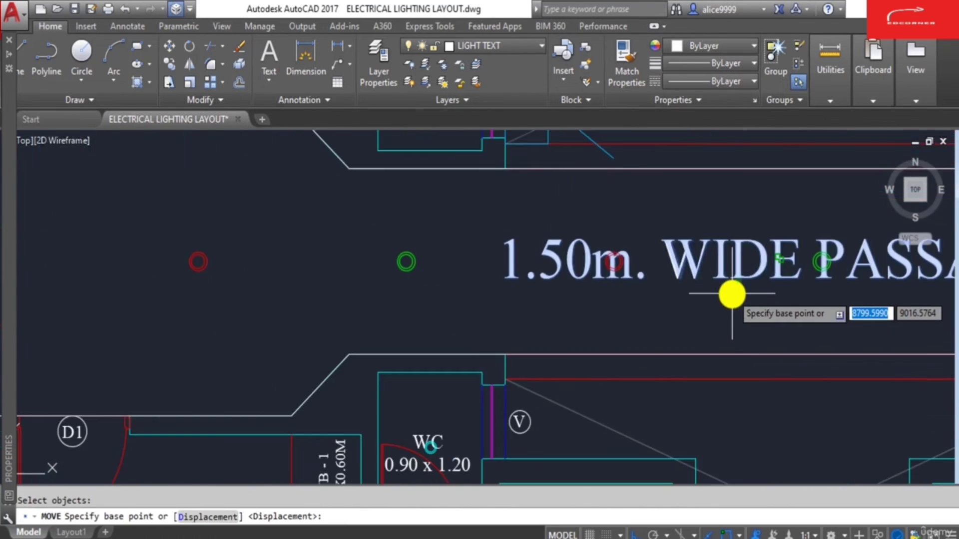
left_click(735, 279)
key("Escape")
scroll(500, 375, "down", 8)
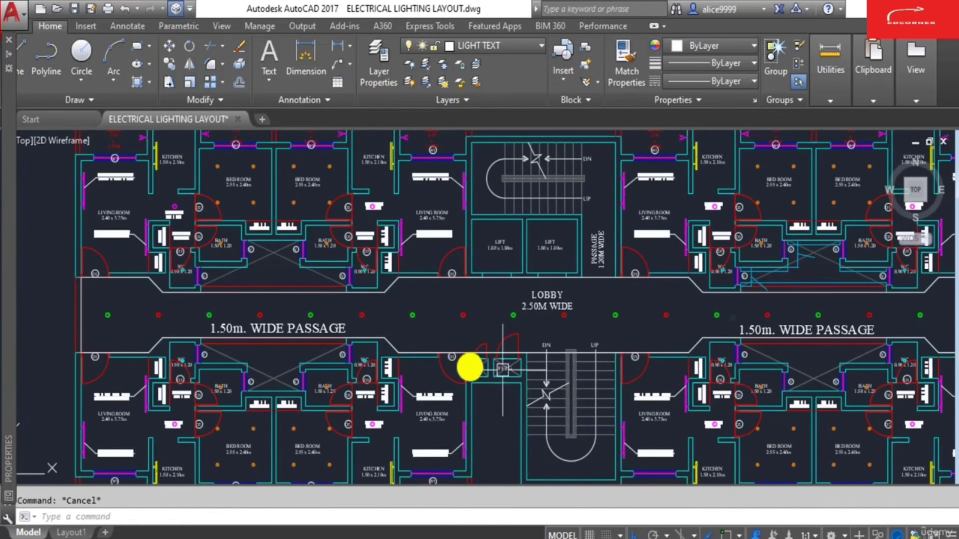
Erase the white construction outline traced around the lobby and both passages.
scroll(345, 337, "up", 5)
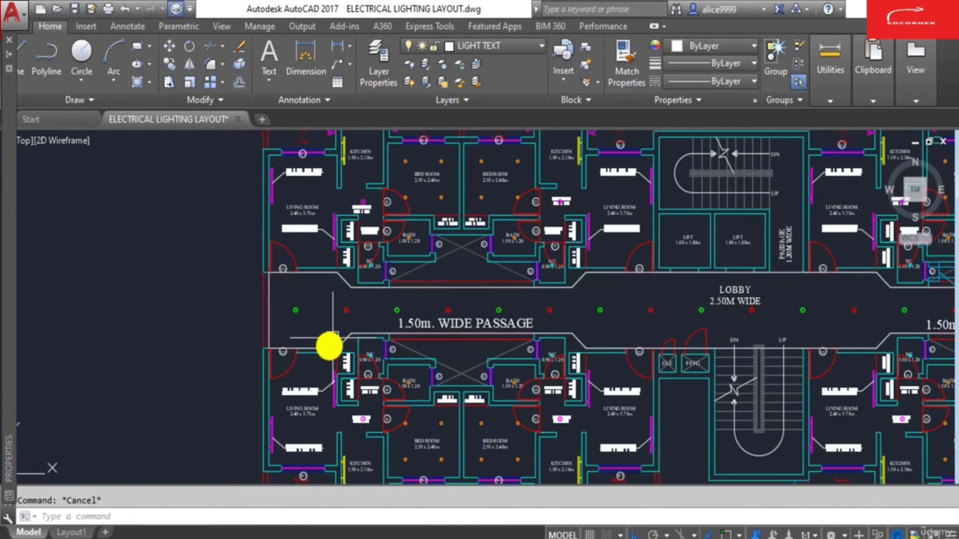
key("Return")
key("Escape")
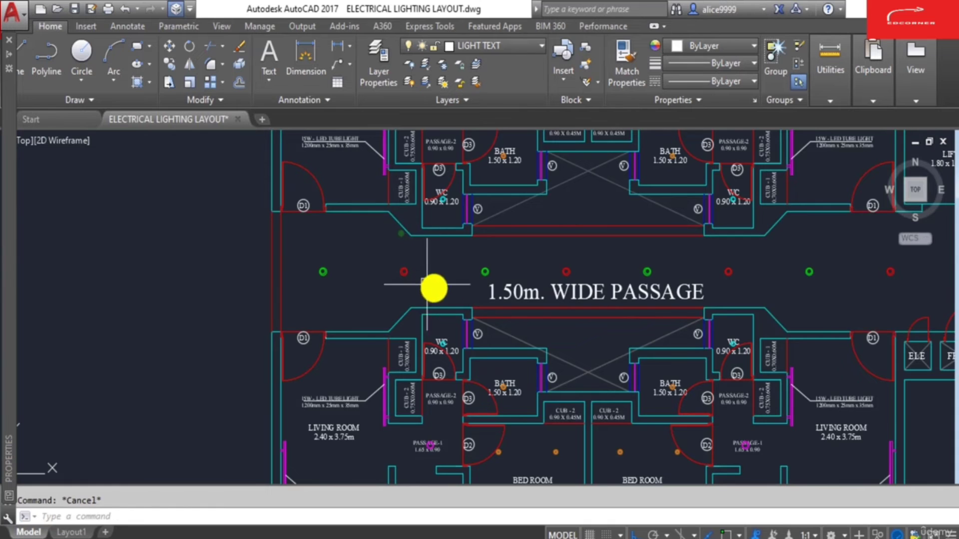
Examine the down lights along the passage and lobby, their legend entries, and the area around the stairs and lifts.
scroll(427, 287, "down", 4)
middle_click_drag(541, 318, 347, 321)
scroll(645, 307, "up", 4)
middle_click_drag(574, 320, 529, 334)
scroll(620, 334, "down", 5)
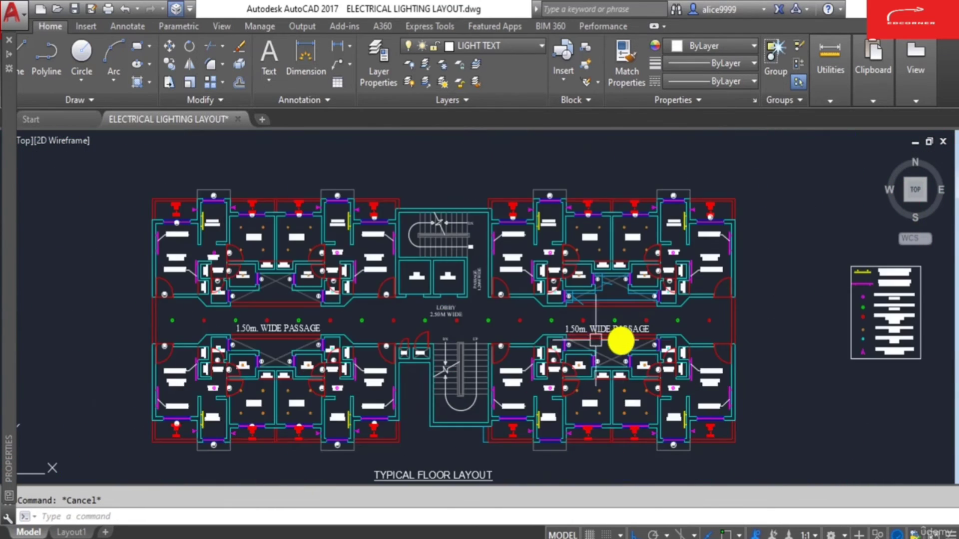
scroll(610, 337, "up", 6)
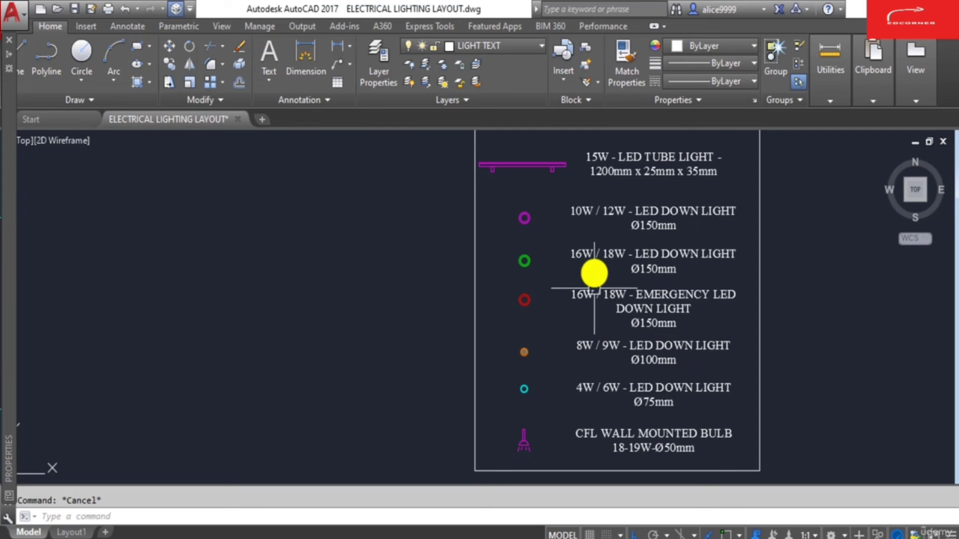
scroll(721, 269, "down", 4)
middle_click_drag(364, 319, 634, 323)
mouse_move(300, 313)
middle_mouse_down()
mouse_move(409, 308)
mouse_move(644, 274)
middle_mouse_up()
middle_click_drag(347, 283, 416, 300)
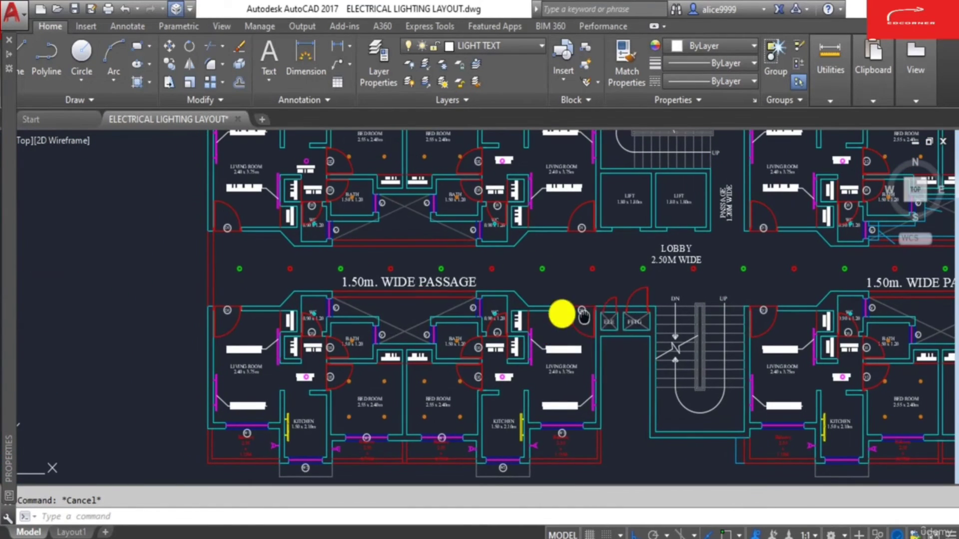
middle_click_drag(583, 315, 467, 292)
middle_click_drag(526, 241, 495, 260)
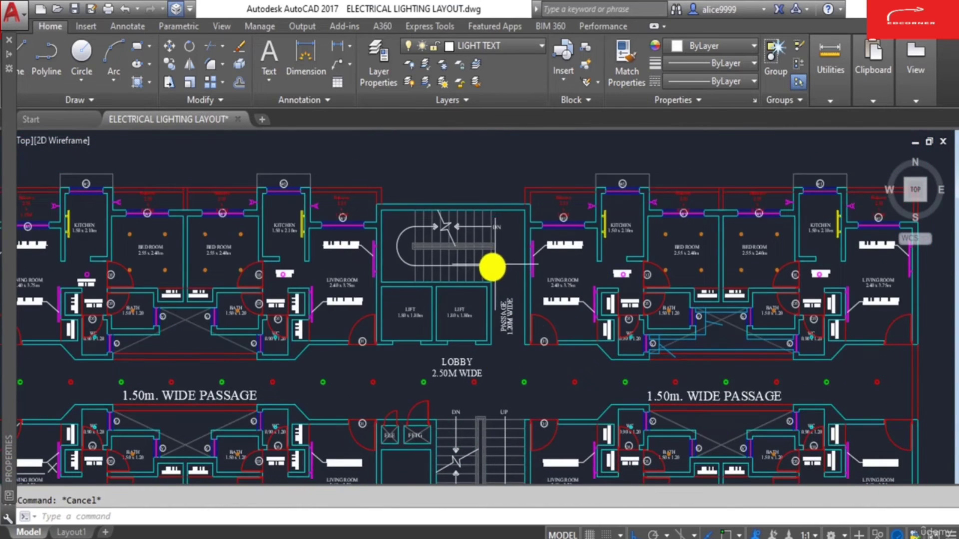
Copy a green down light from the lobby row into the middle of the 1.20M wide passage beside the lifts.
scroll(511, 306, "up", 2)
scroll(479, 282, "down", 2)
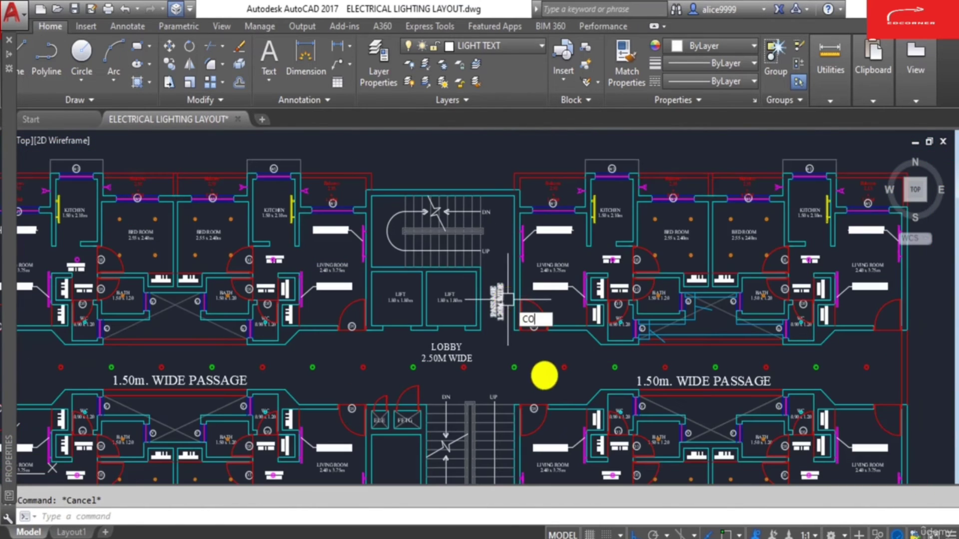
key("Return")
scroll(545, 375, "up", 2)
left_click(514, 368)
key("Return")
left_click(527, 382)
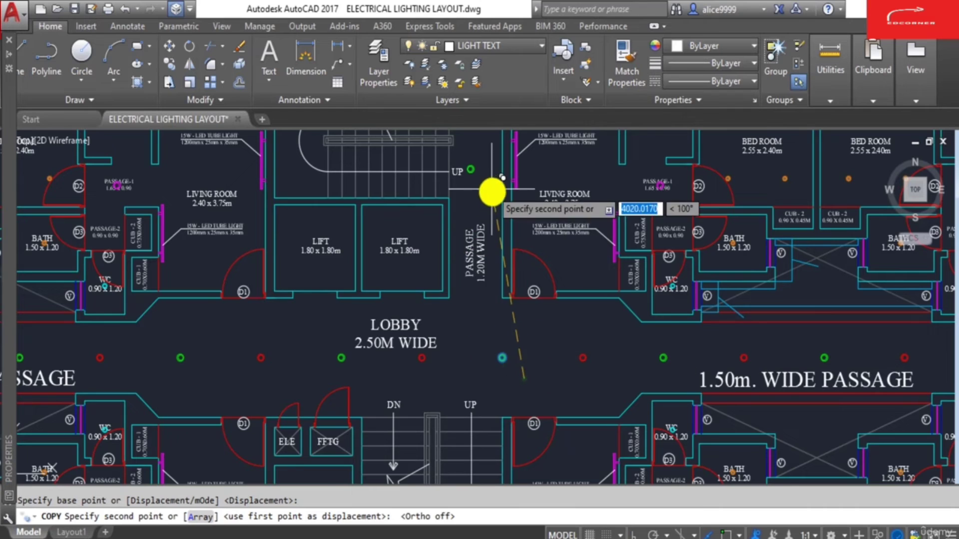
middle_click_drag(492, 192, 505, 246)
key("F3")
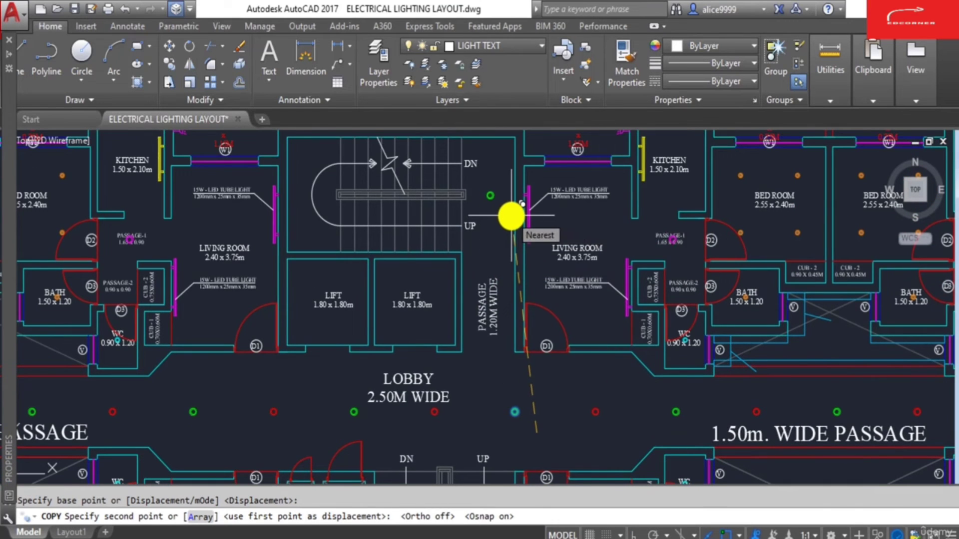
scroll(511, 216, "up", 2)
key("F2")
key("F2")
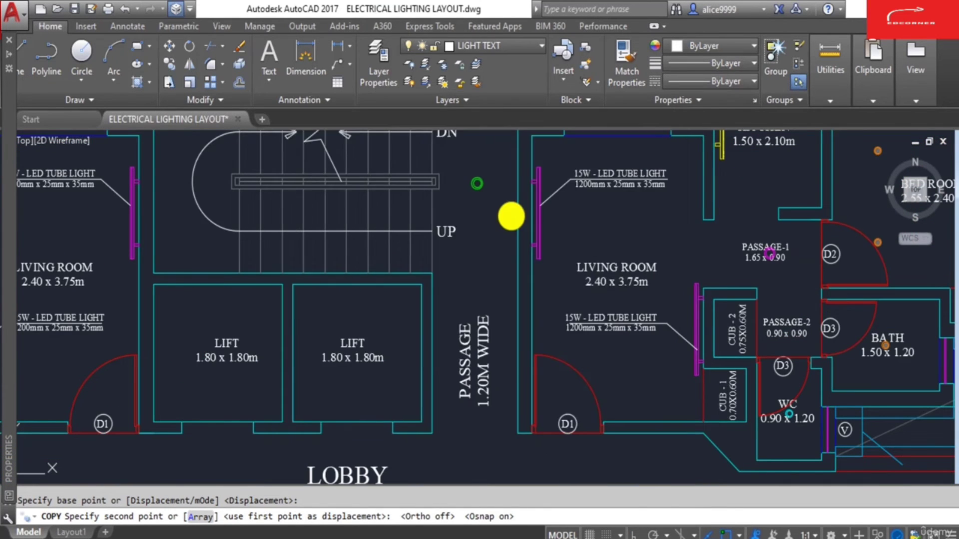
key("F1")
left_click(653, 134)
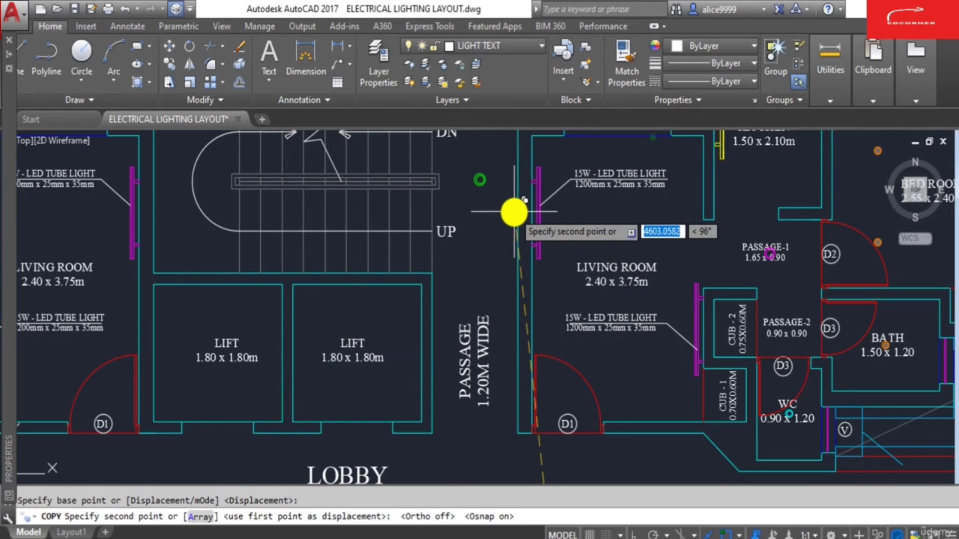
key("F3")
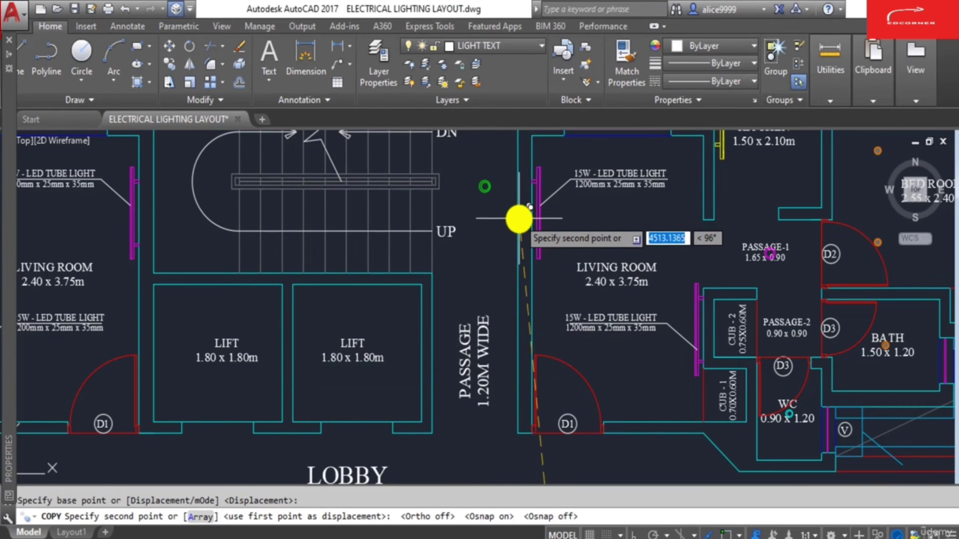
left_click(512, 380)
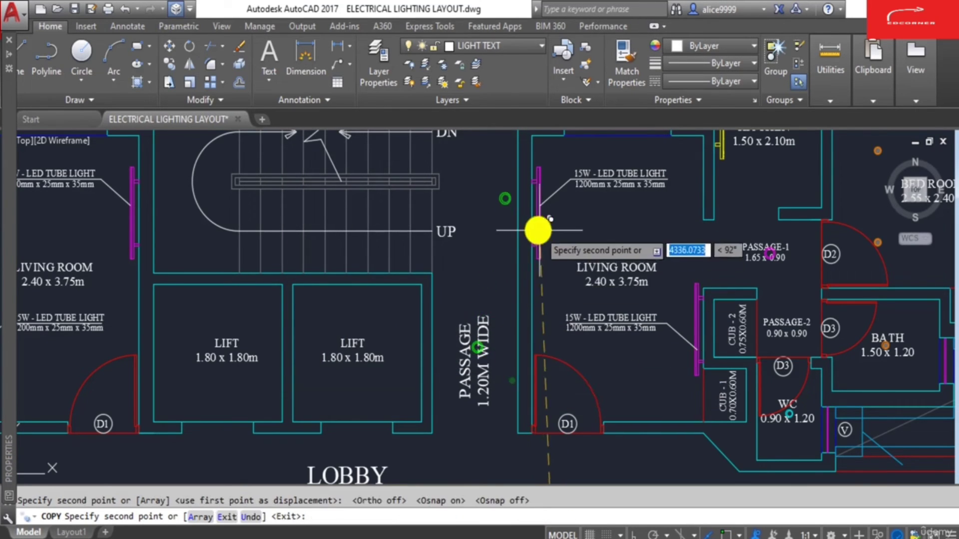
key("Escape")
key("Escape")
type("co")
key("space")
scroll(470, 348, "up", 3)
left_click(418, 299)
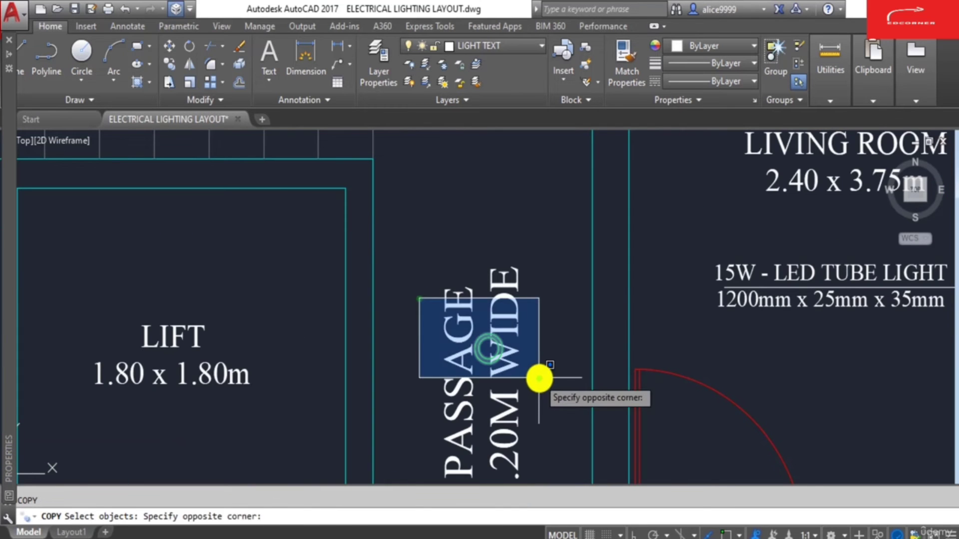
left_click(540, 378)
key("space")
left_click(536, 336)
scroll(566, 255, "down", 4)
key("F8")
scroll(541, 229, "up", 1)
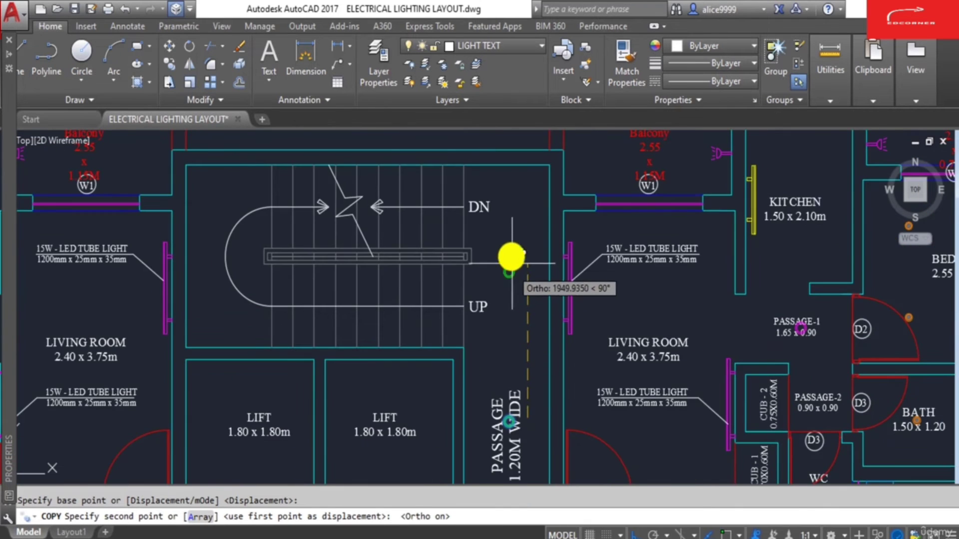
key("Escape")
middle_click_drag(510, 261, 494, 190)
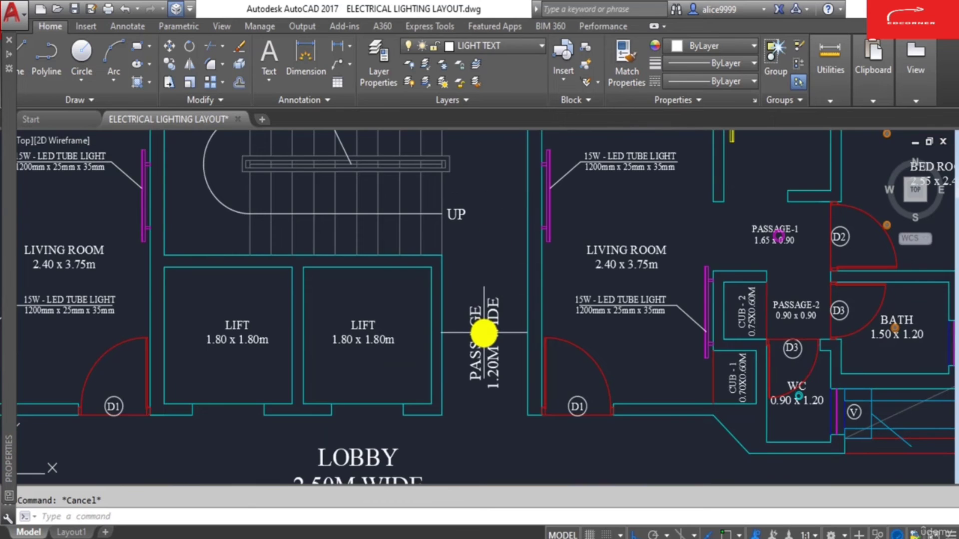
type("XL")
key("space")
type("v")
key("space")
scroll(495, 329, "up", 5)
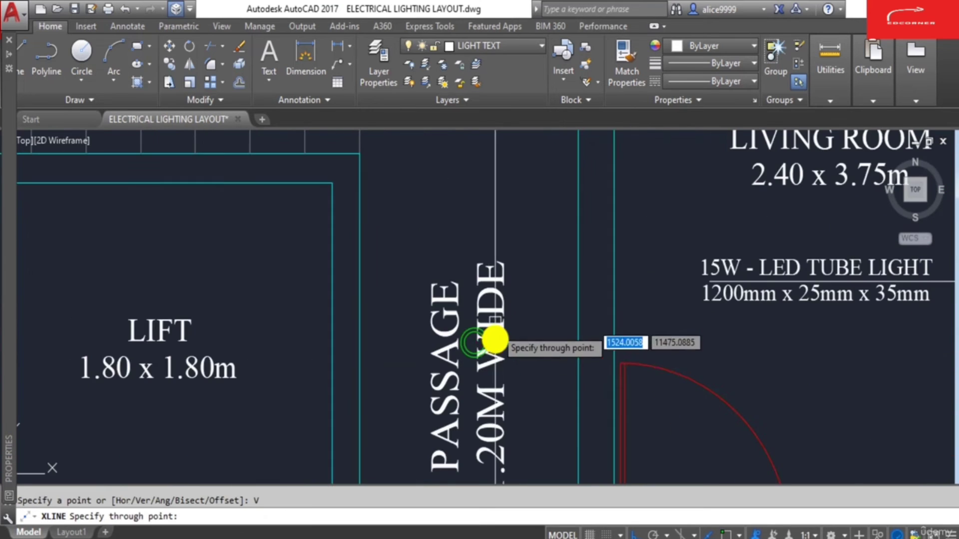
key("Escape")
Draw a horizontal construction line through the centre of the green down light in the 1.20M wide passage.
type("XL")
key("space")
type("h")
key("space")
scroll(456, 336, "up", 3)
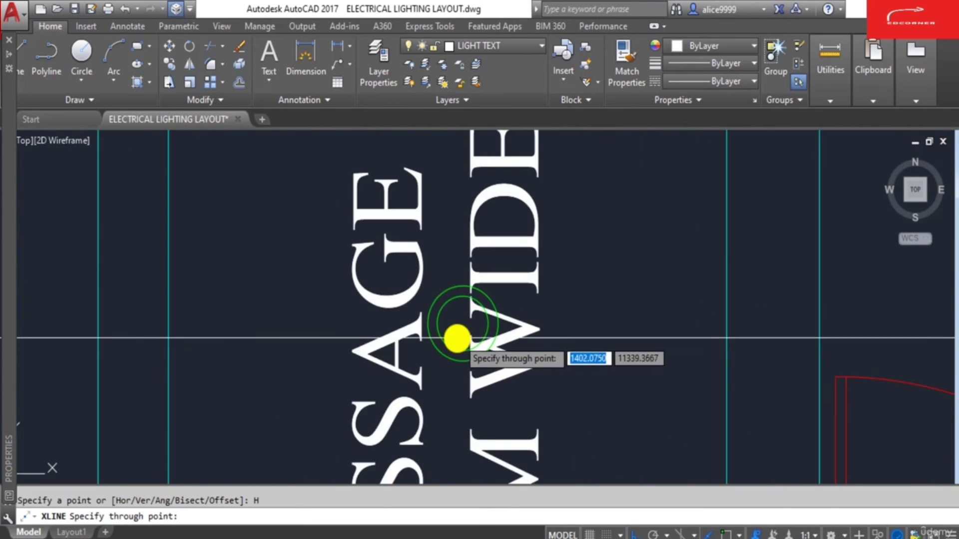
scroll(456, 337, "down", 3)
left_click(456, 330)
key("Escape")
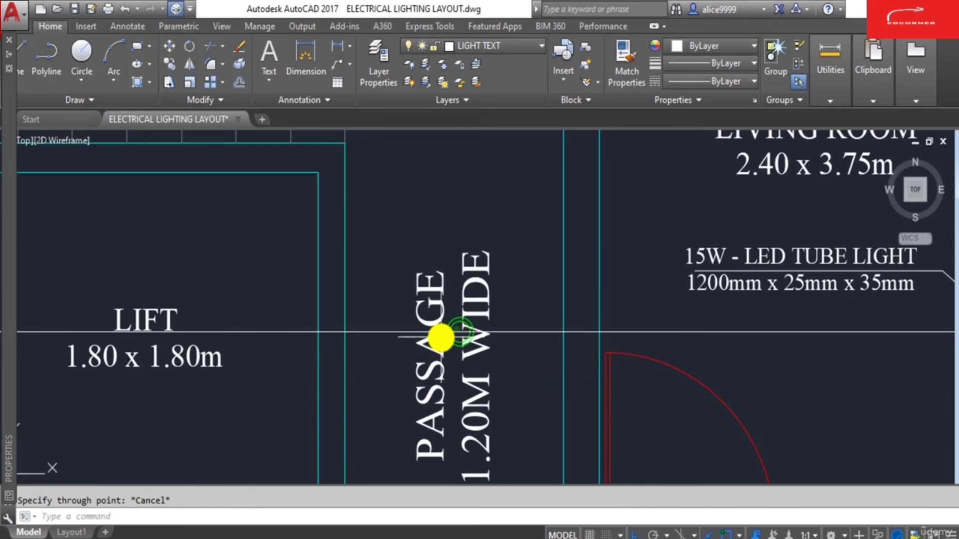
Offset the horizontal construction line 1800 upward, toward the stair.
type("o")
key("space")
type("1800")
key("space")
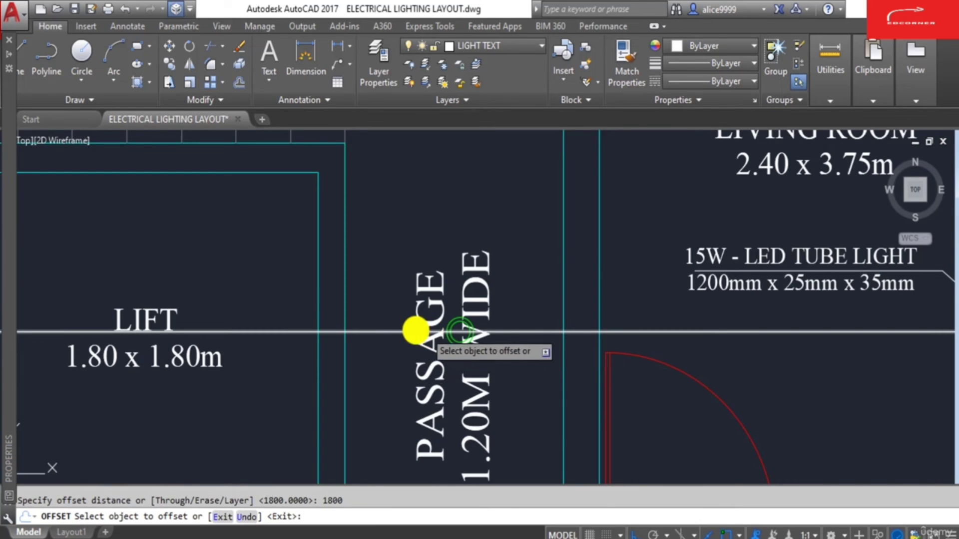
left_click(379, 333)
left_click(408, 256)
scroll(407, 295, "down", 4)
scroll(456, 302, "down", 3)
key("Escape")
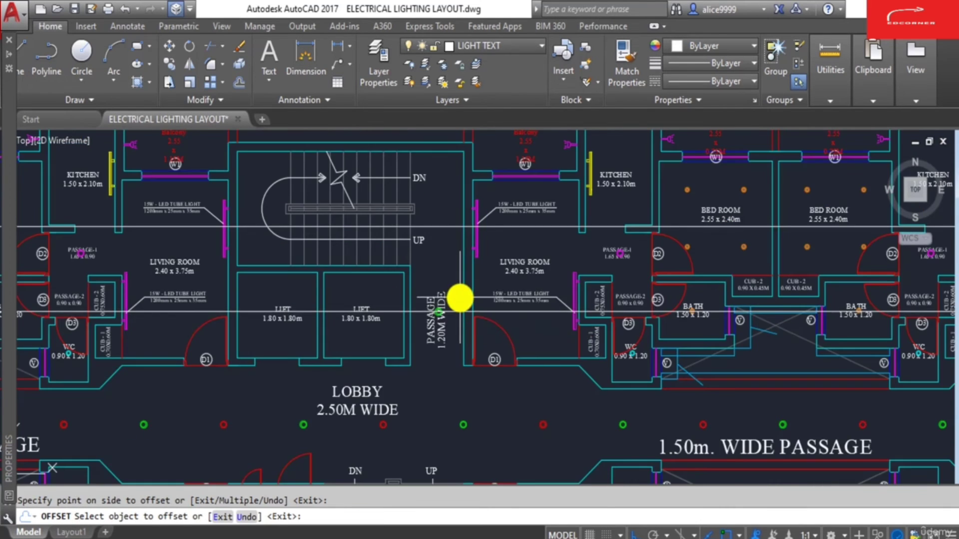
Move the upper construction line further up, in line with the stair's central handrail.
scroll(441, 236, "up", 3)
left_click(446, 219)
type("m")
key("space")
left_click(445, 262)
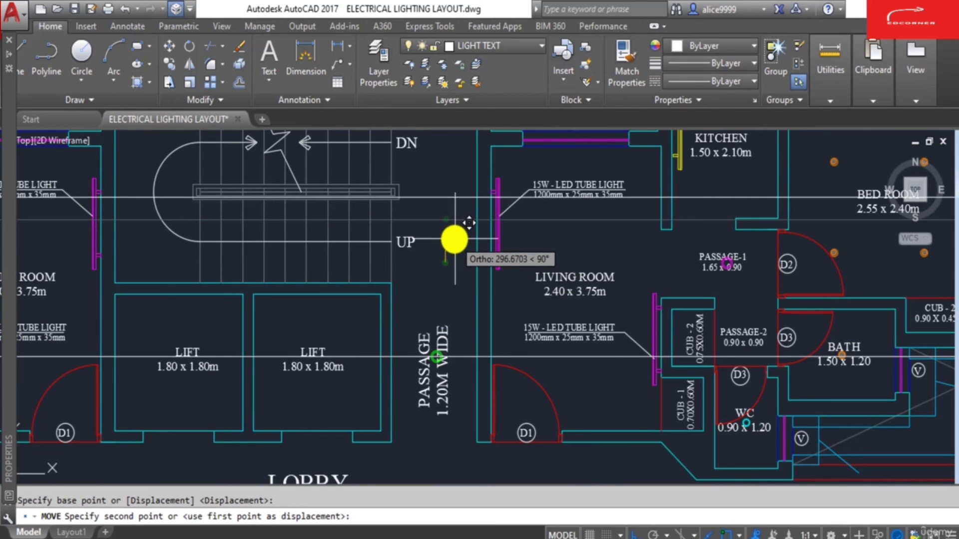
left_click(454, 235)
key("Escape")
type("c")
scroll(460, 235, "down", 4)
type("o")
key("space")
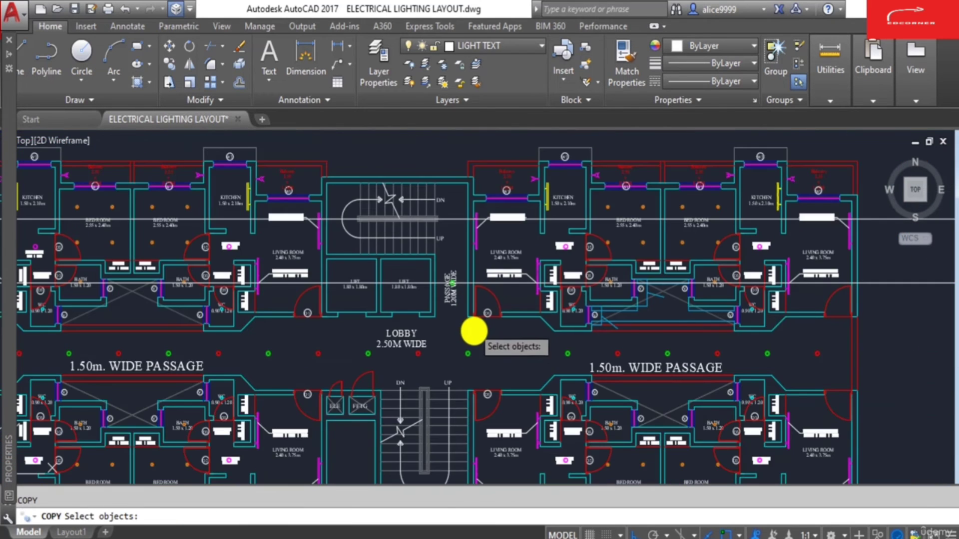
key("Escape")
scroll(443, 309, "up", 2)
type("xl")
key("space")
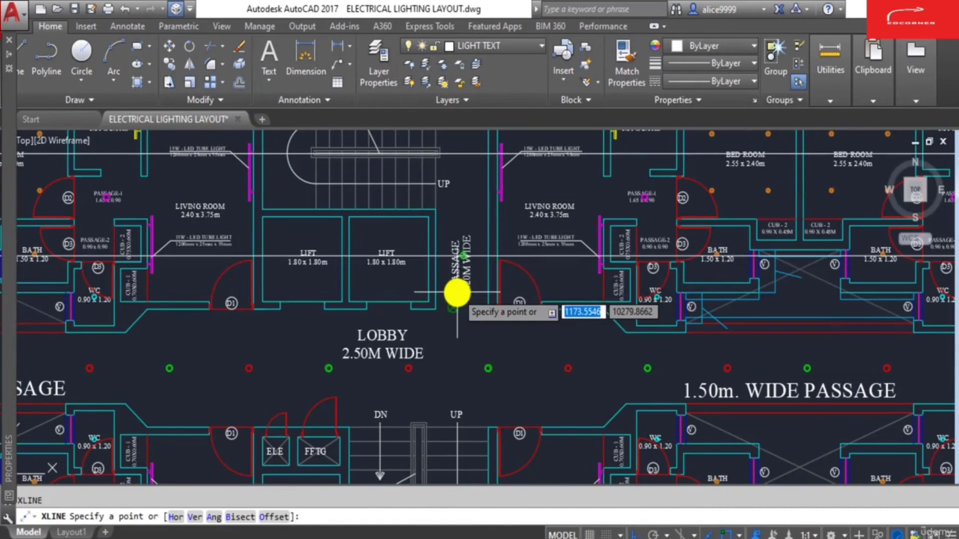
type("h")
key("Return")
key("Escape")
Draw a vertical construction line through the centre of the green down light in the 1.20M wide passage.
type("xl")
key("space")
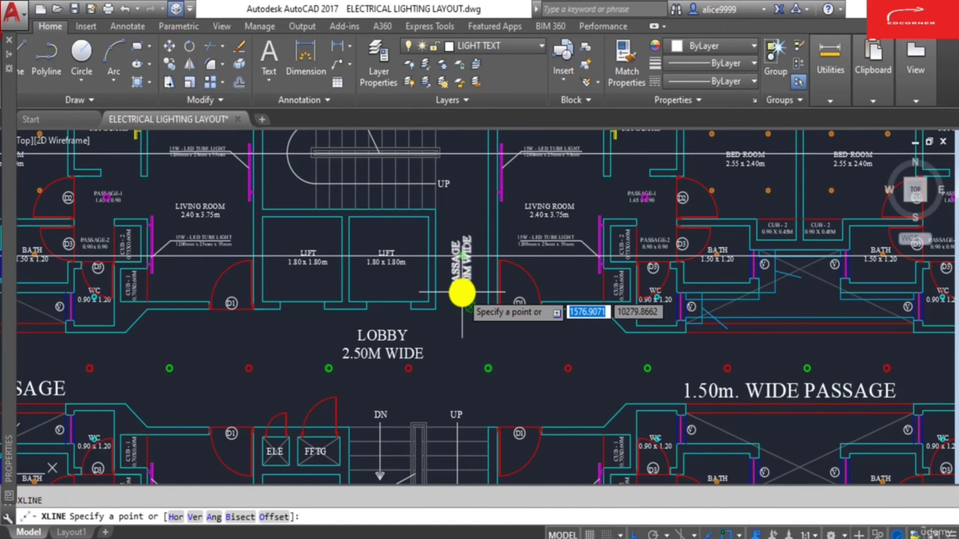
type("v")
key("space")
scroll(459, 284, "up", 4)
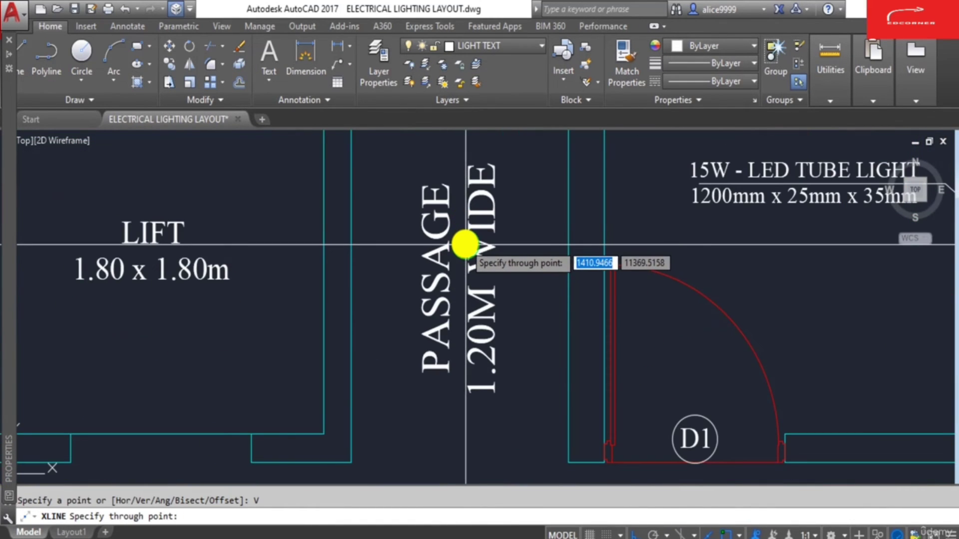
key("Escape")
Copy a red down light from the corridor row to the intersection of the vertical and upper horizontal construction lines beside the stair.
scroll(432, 281, "down", 4)
type("co")
key("space")
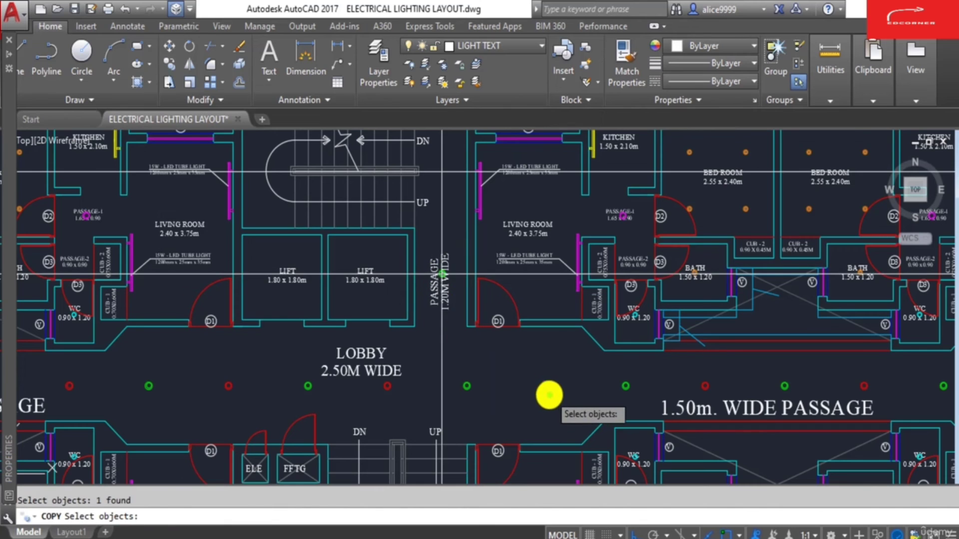
scroll(547, 382, "up", 4)
key("space")
left_click(549, 426)
scroll(519, 462, "down", 3)
middle_click_drag(429, 227, 444, 346)
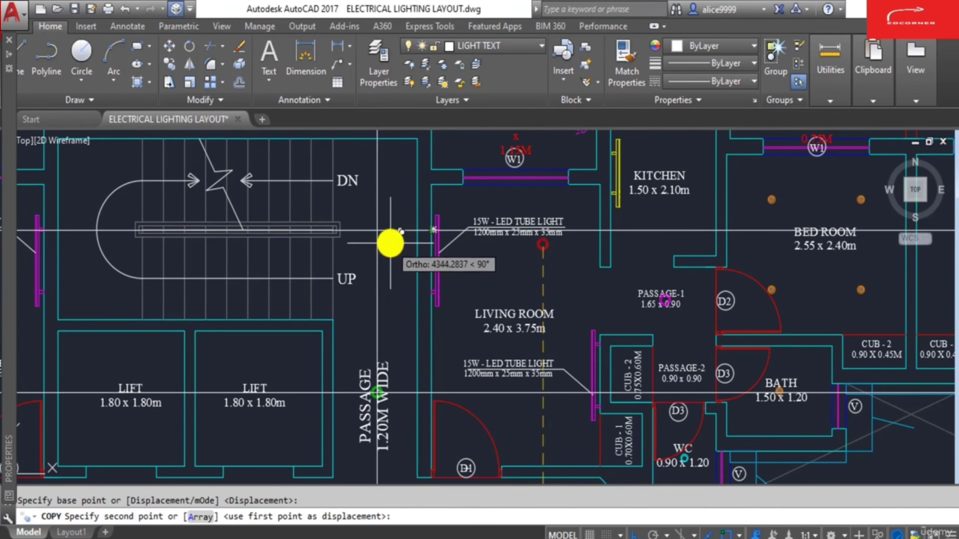
key("Escape")
Erase the vertical and both horizontal construction lines around the 1.20M wide passage.
scroll(407, 400, "up", 2)
type("e")
key("space")
left_click(399, 406)
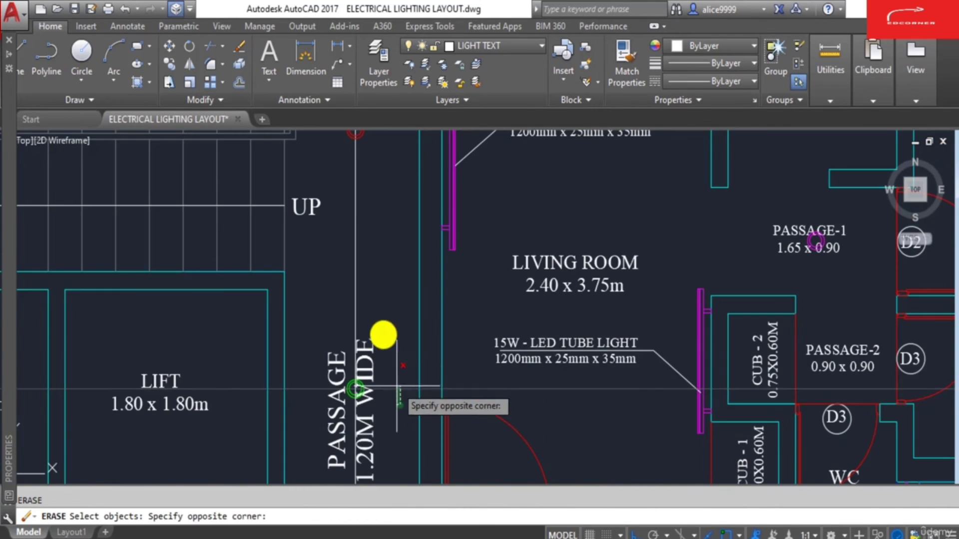
scroll(384, 335, "down", 4)
key("Escape")
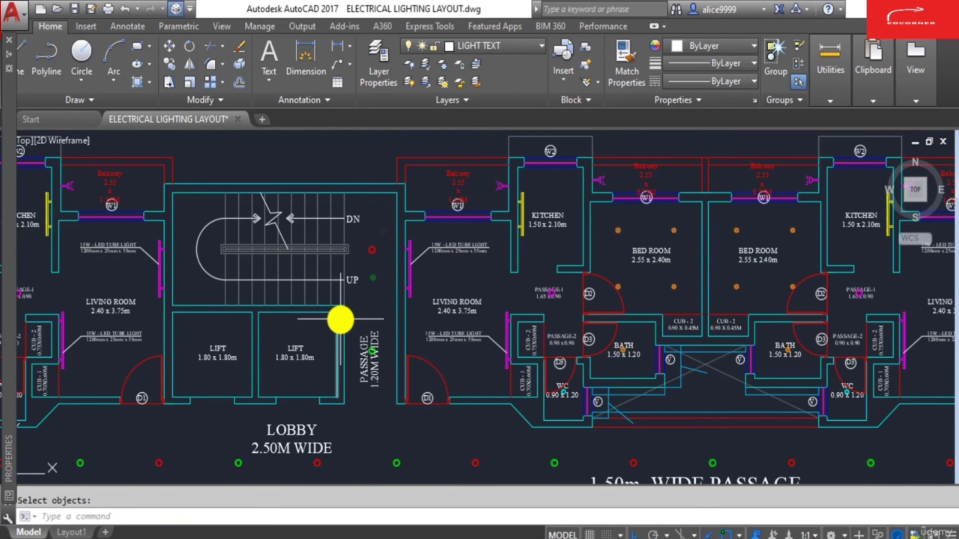
Move the "PASSAGE 1.20M WIDE" text sideways toward the lifts, clear of the green down light.
scroll(393, 400, "up", 2)
type("m")
key("space")
left_click(377, 380)
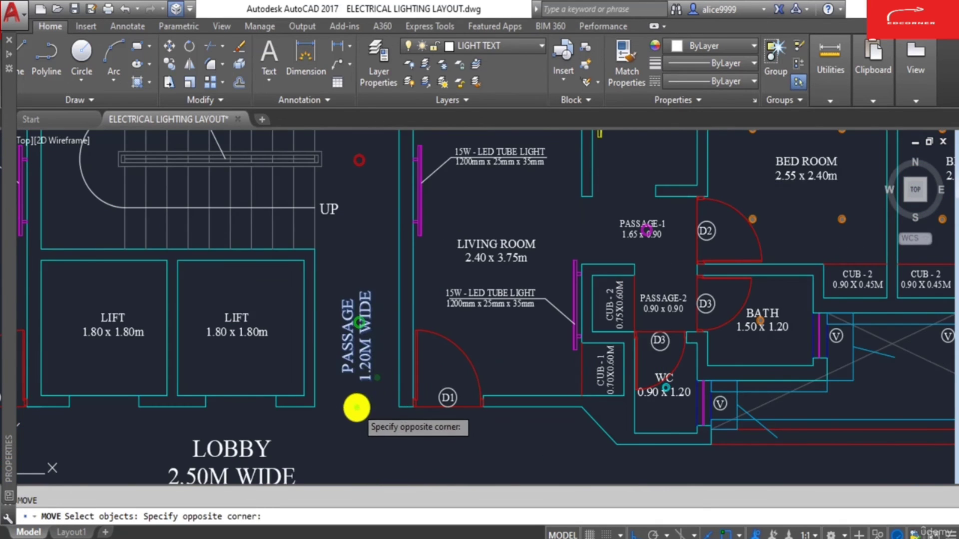
left_click(356, 407)
key("space")
left_click(369, 424)
key("Escape")
Examine the down lights along the passages, lobby and stair areas across the whole typical floor layout.
scroll(430, 339, "down", 4)
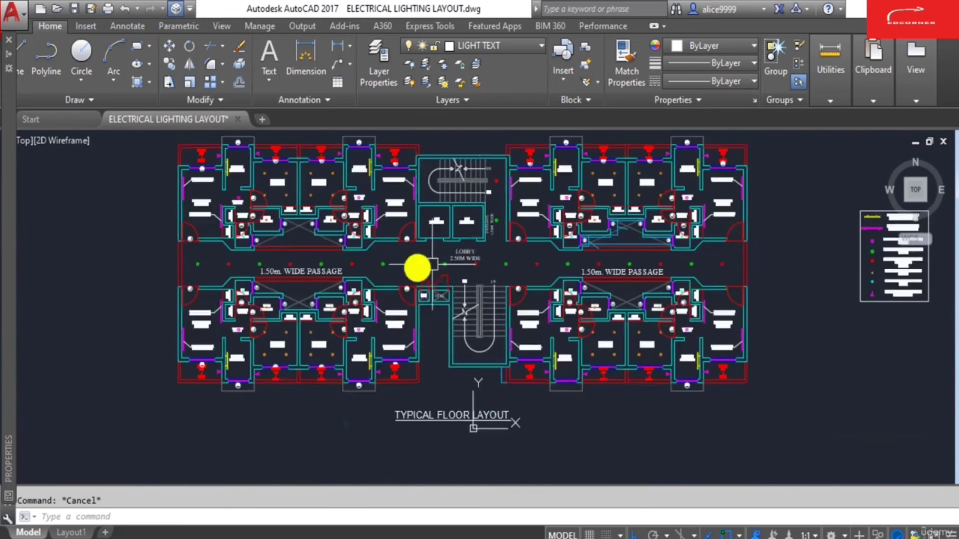
scroll(412, 310, "up", 3)
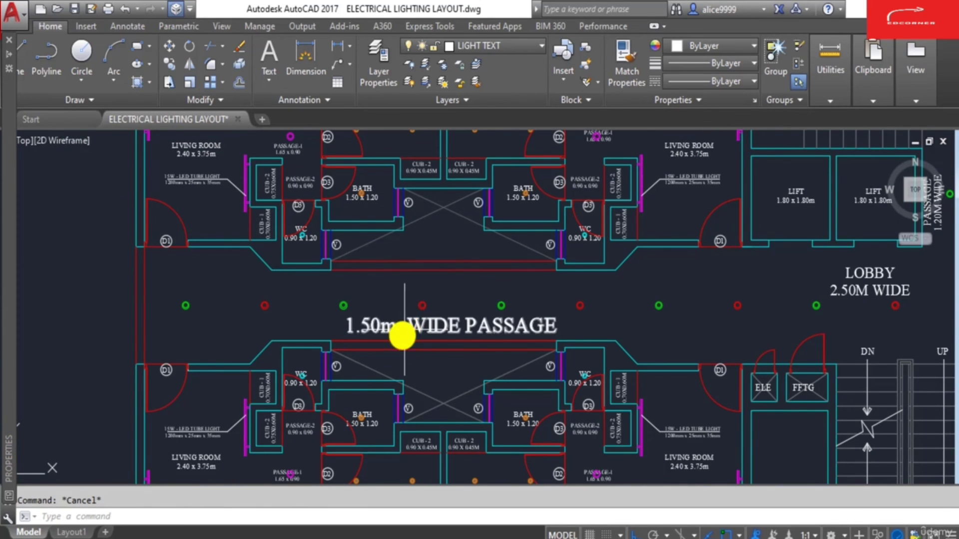
scroll(403, 335, "down", 4)
middle_click_drag(745, 293, 651, 332)
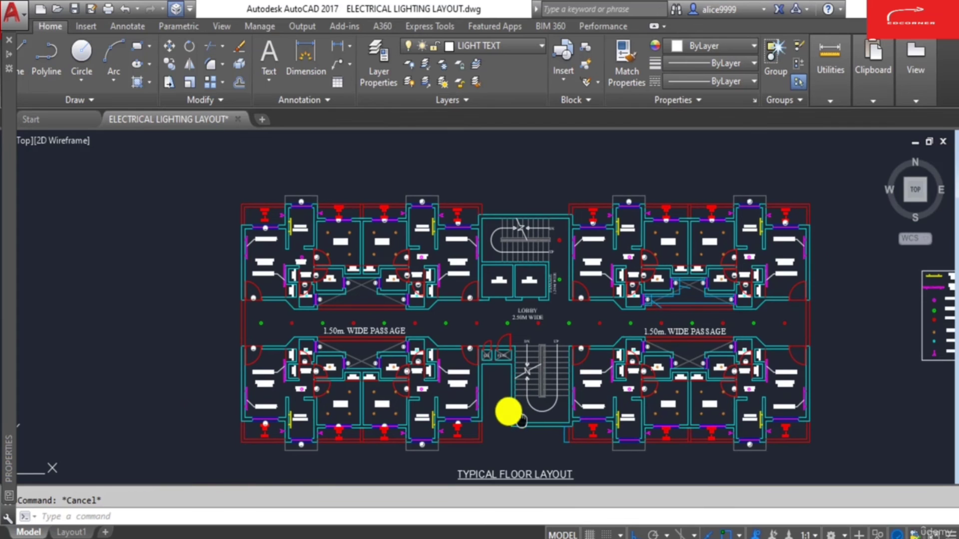
scroll(520, 420, "up", 4)
scroll(530, 318, "down", 4)
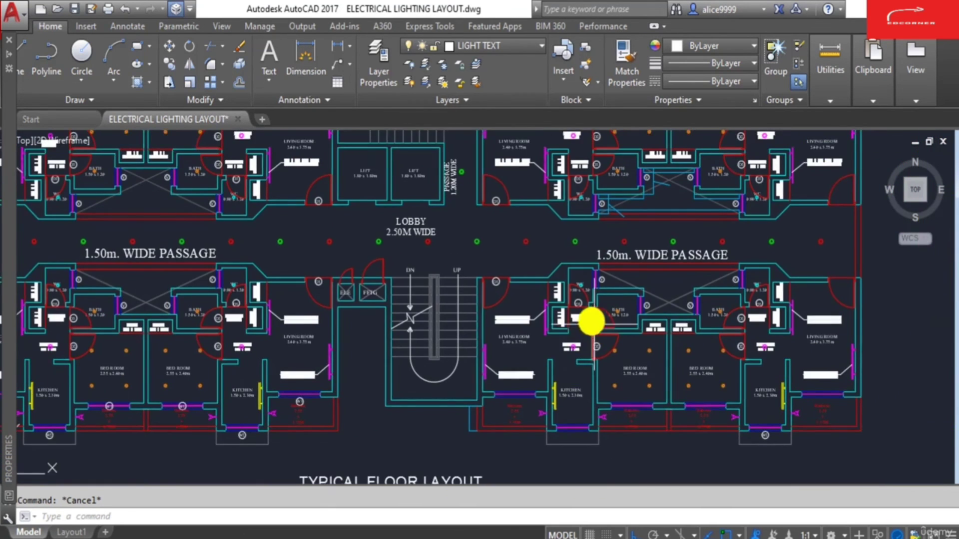
middle_click_drag(574, 283, 503, 293)
middle_click_drag(443, 315, 517, 321)
scroll(617, 315, "up", 9)
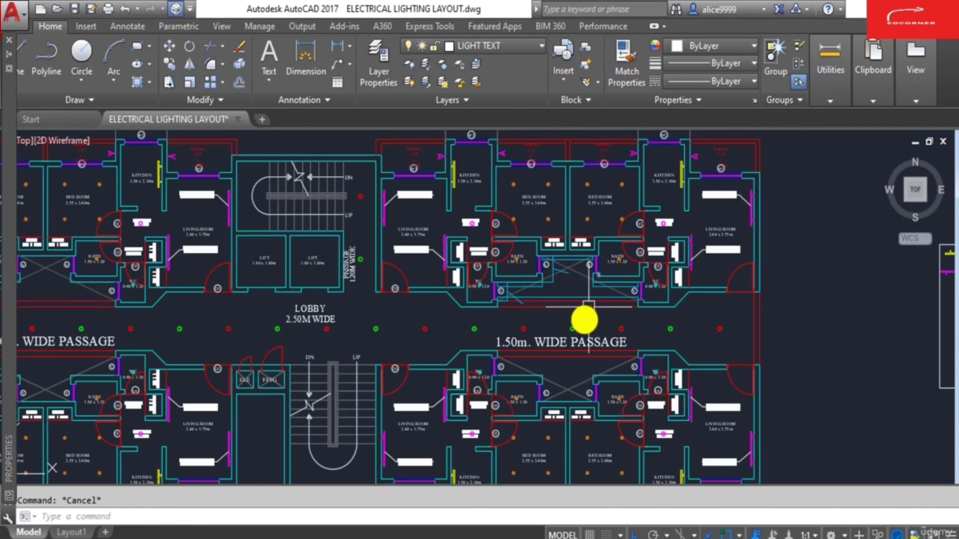
scroll(475, 296, "up", 2)
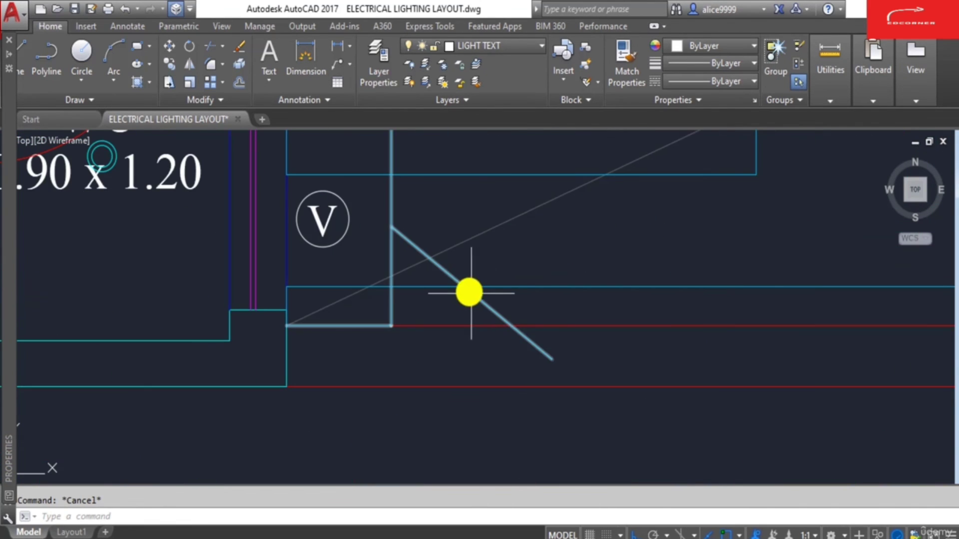
type("e")
key("Return")
left_click(443, 268)
scroll(452, 294, "down", 3)
key("Escape")
scroll(456, 295, "up", 4)
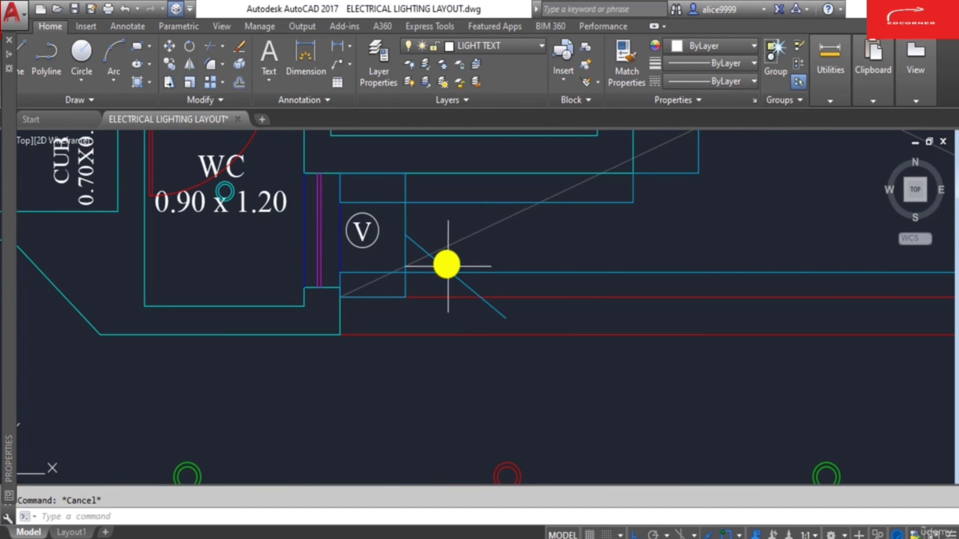
key("BackSpace")
left_click(525, 315)
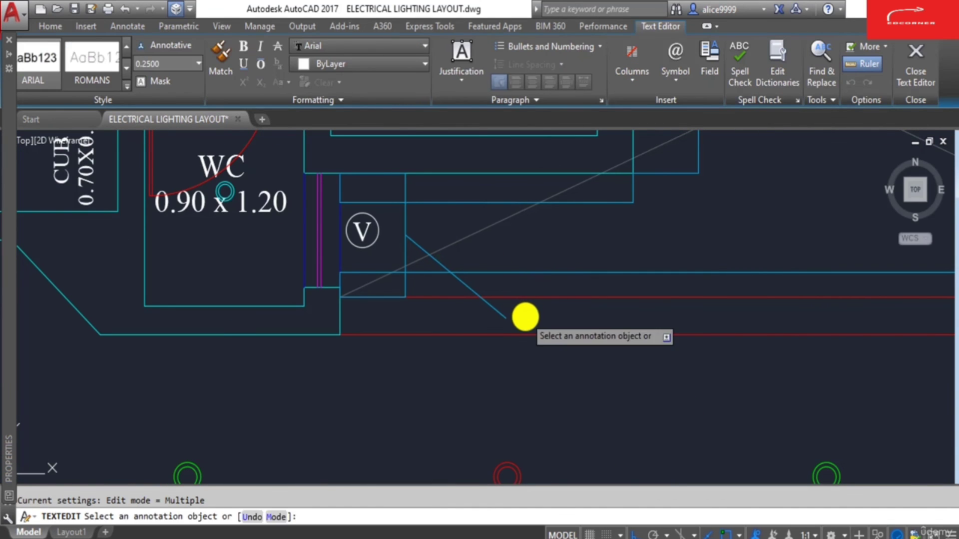
key("Escape")
scroll(520, 322, "down", 8)
scroll(515, 312, "up", 8)
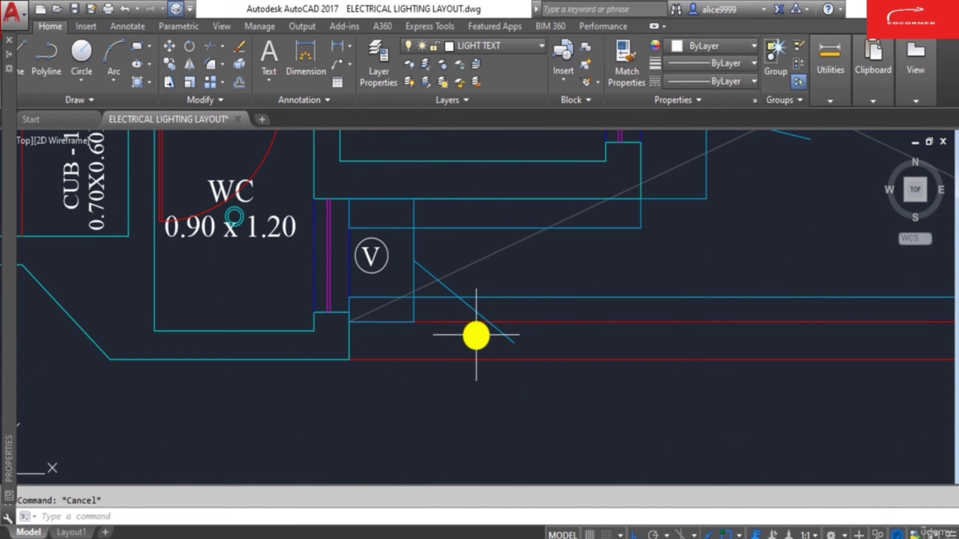
double_click(426, 266)
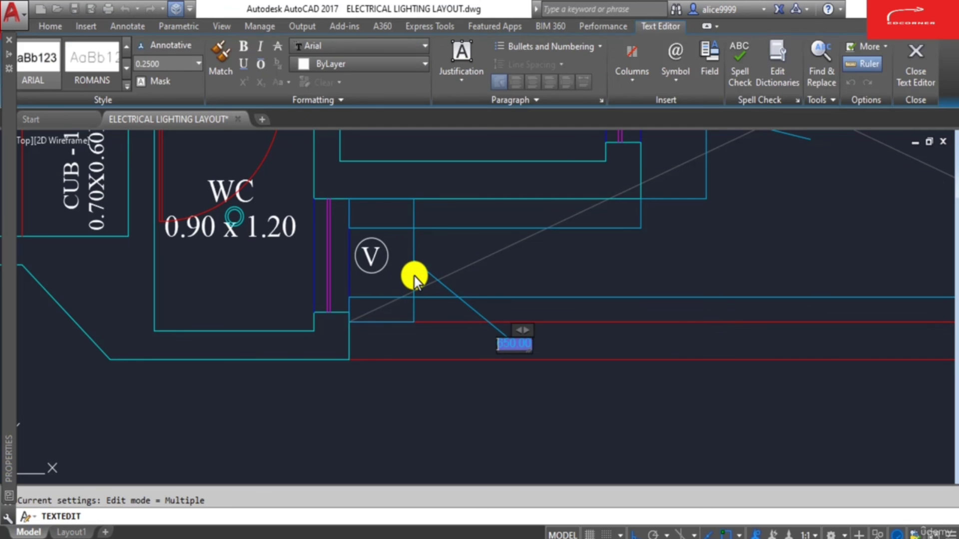
left_click(427, 262)
key("Escape")
scroll(436, 329, "down", 5)
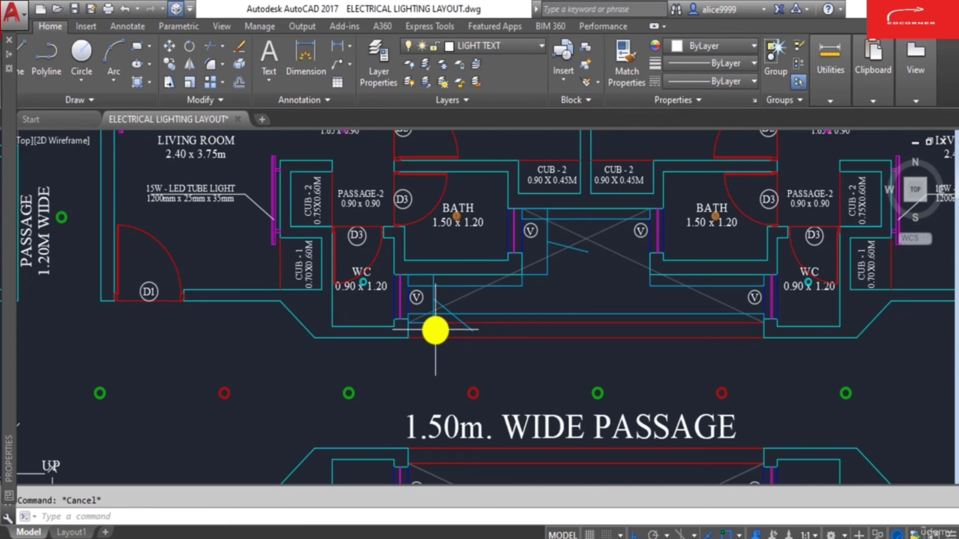
Erase the two leftover dimensions with their leaders in the duct between the baths and WCs above the 1.50m wide passage.
scroll(549, 312, "down", 4)
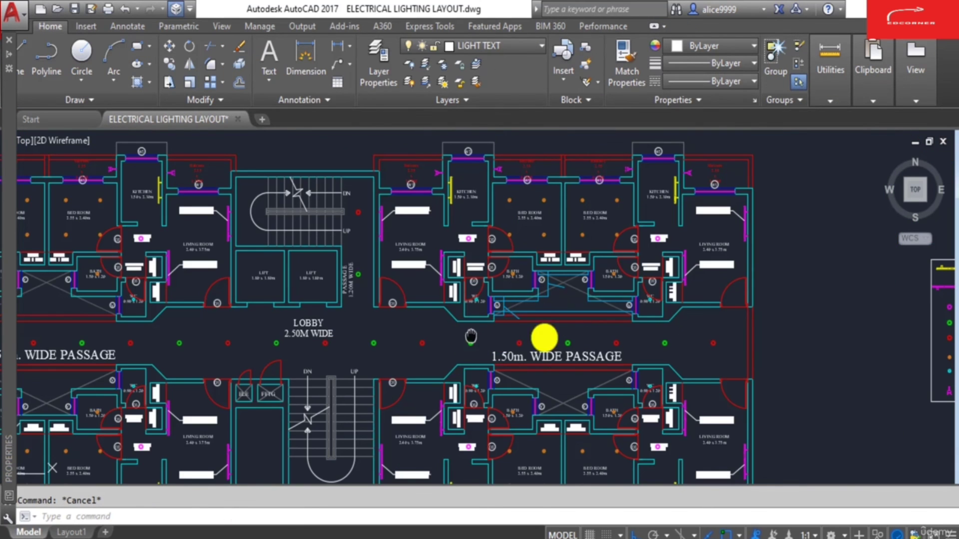
middle_click_drag(471, 336, 661, 325)
scroll(685, 289, "up", 5)
scroll(722, 321, "up", 4)
type("e")
key("Return")
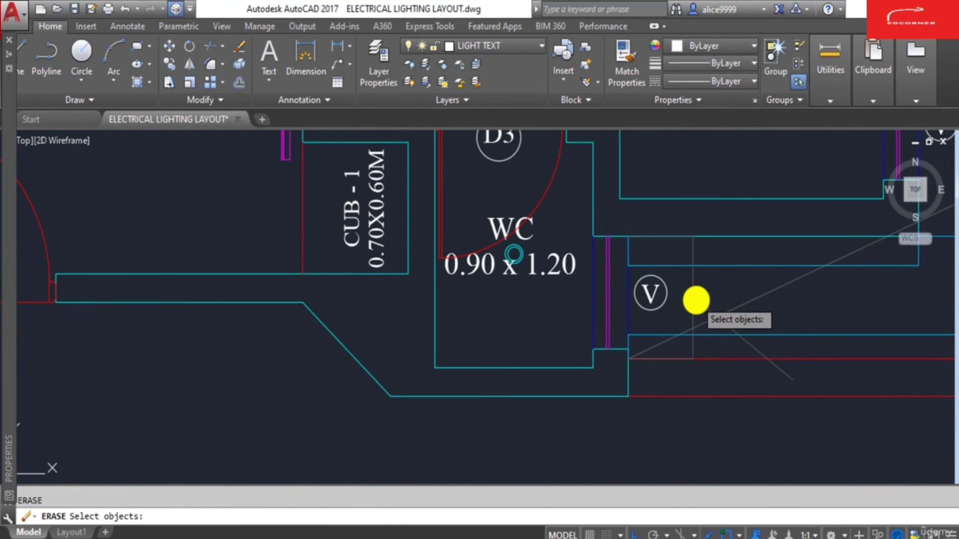
scroll(623, 315, "down", 5)
key("Escape")
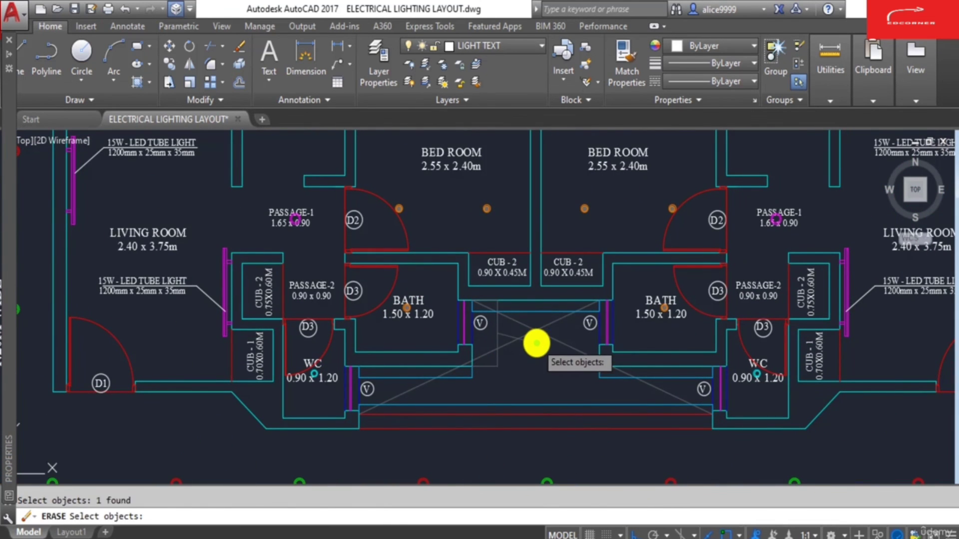
left_click(530, 342)
key("Escape")
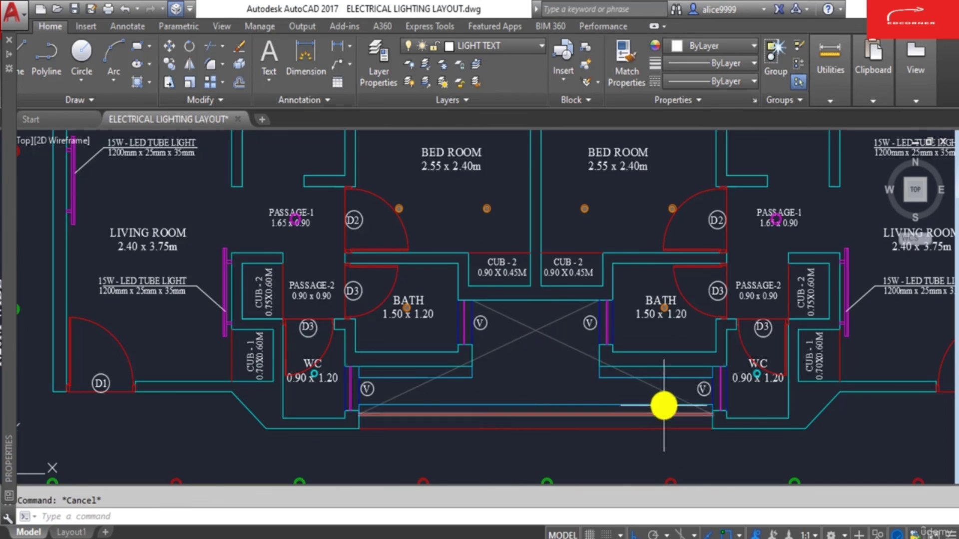
Fit the full extents of the drawing in view and save the electrical lighting layout.
scroll(638, 407, "down", 5)
scroll(650, 353, "up", 5)
scroll(649, 353, "down", 5)
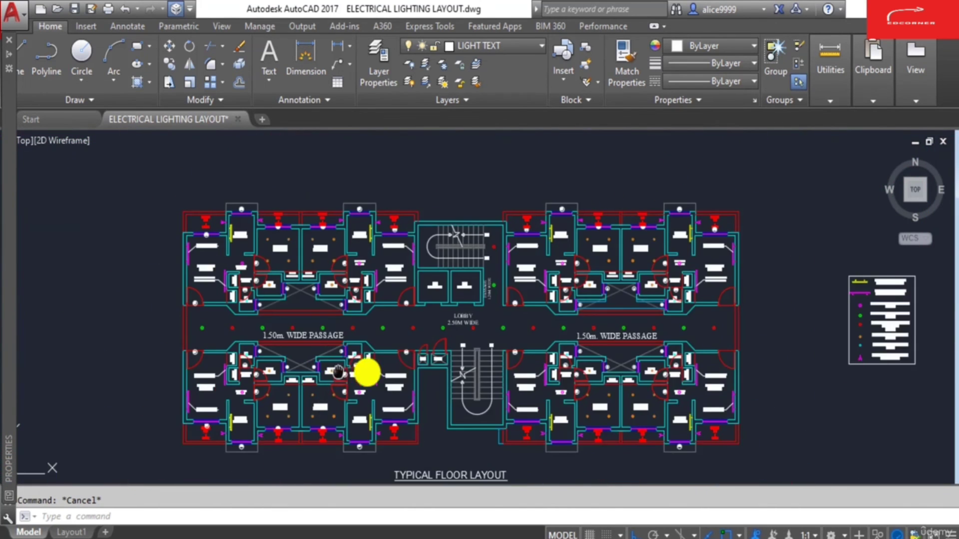
type("z")
key("Return")
type("e")
key("Return")
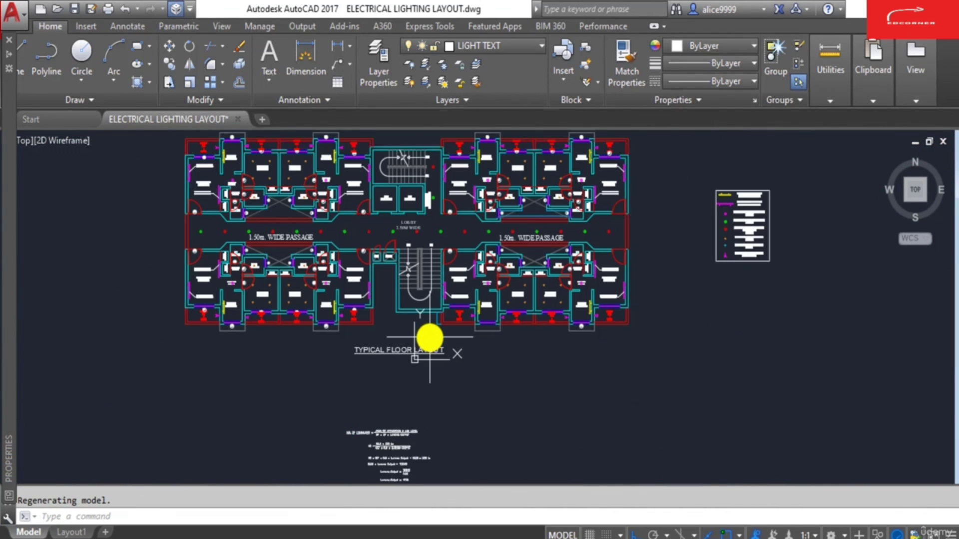
key("ctrl+s")
Examine the light fixtures across the flats, passages, lobby and stair areas of the typical floor layout.
scroll(283, 182, "up", 4)
middle_click_drag(283, 182, 377, 215)
mouse_move(629, 259)
middle_mouse_down()
mouse_move(522, 310)
mouse_move(300, 320)
middle_mouse_up()
middle_click_drag(508, 331, 325, 351)
middle_click_drag(521, 405, 472, 347)
middle_click_drag(546, 382, 591, 253)
scroll(590, 260, "down", 2)
middle_click_drag(435, 316, 572, 326)
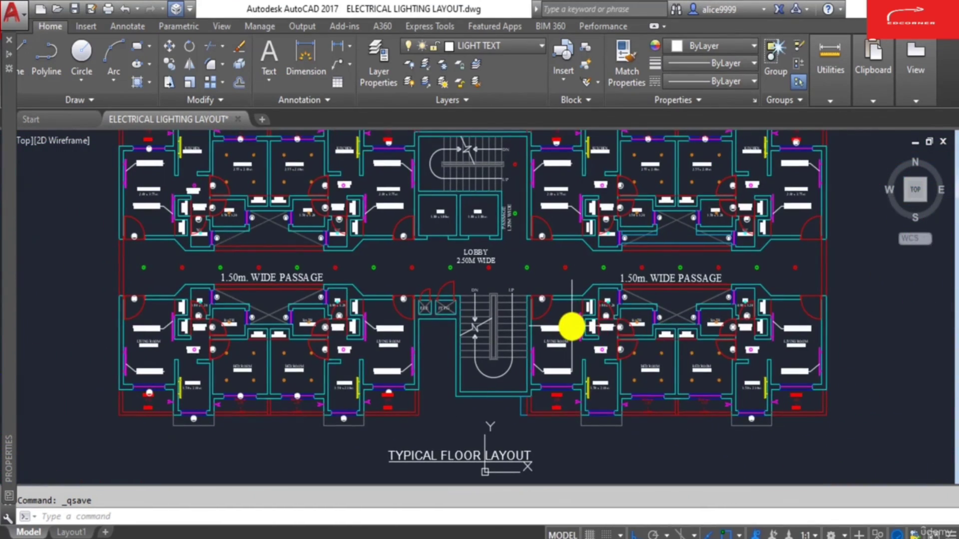